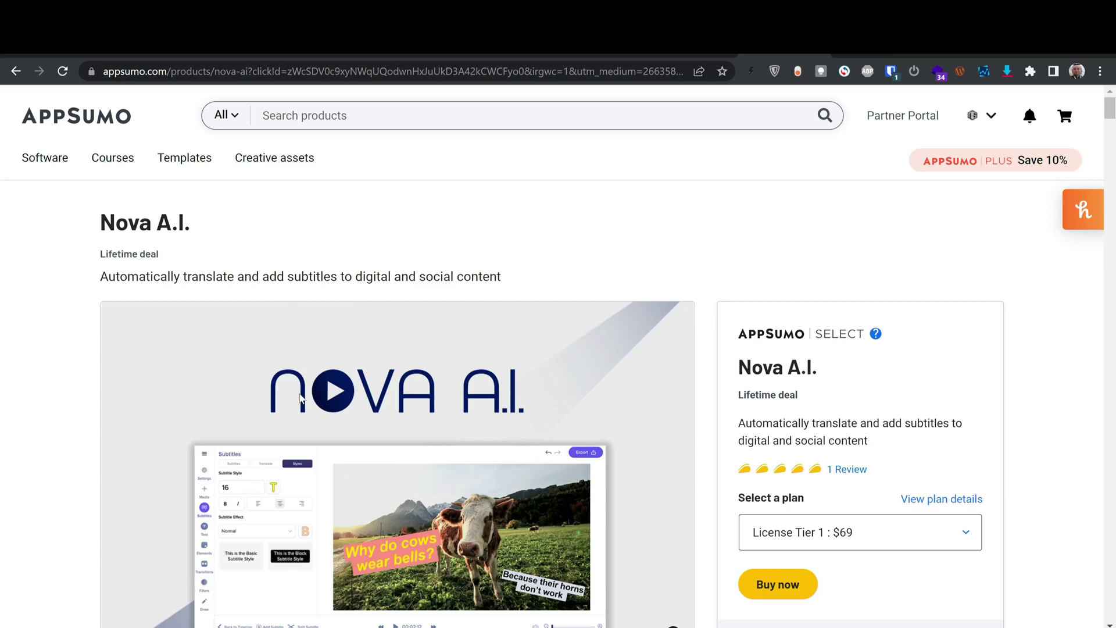
# Scroll the Nova A.I. deal page down to the TL;DR summary under the $69 Tier 1 plan.
pyautogui.scroll(-9, 299, 396)
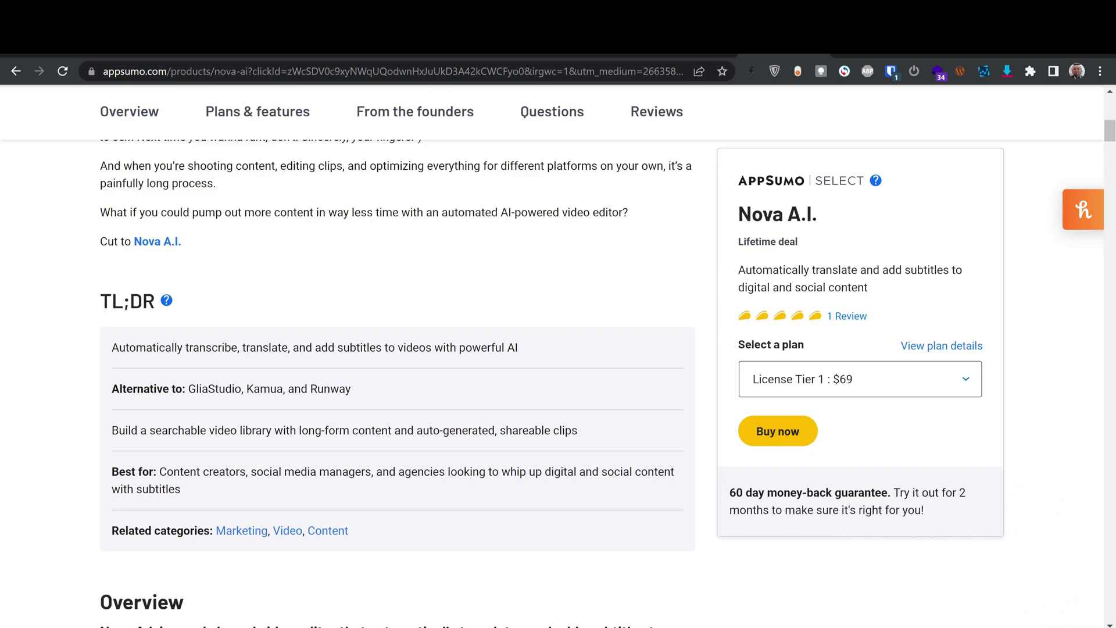
pyautogui.moveTo(112, 349); pyautogui.dragTo(517, 347)
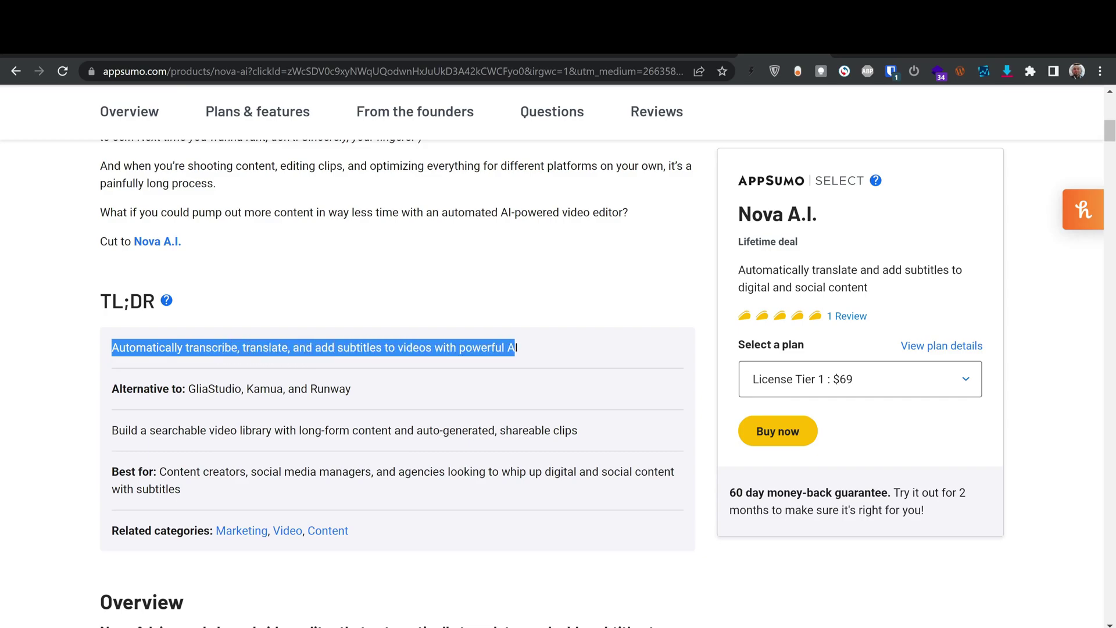
pyautogui.click(409, 320)
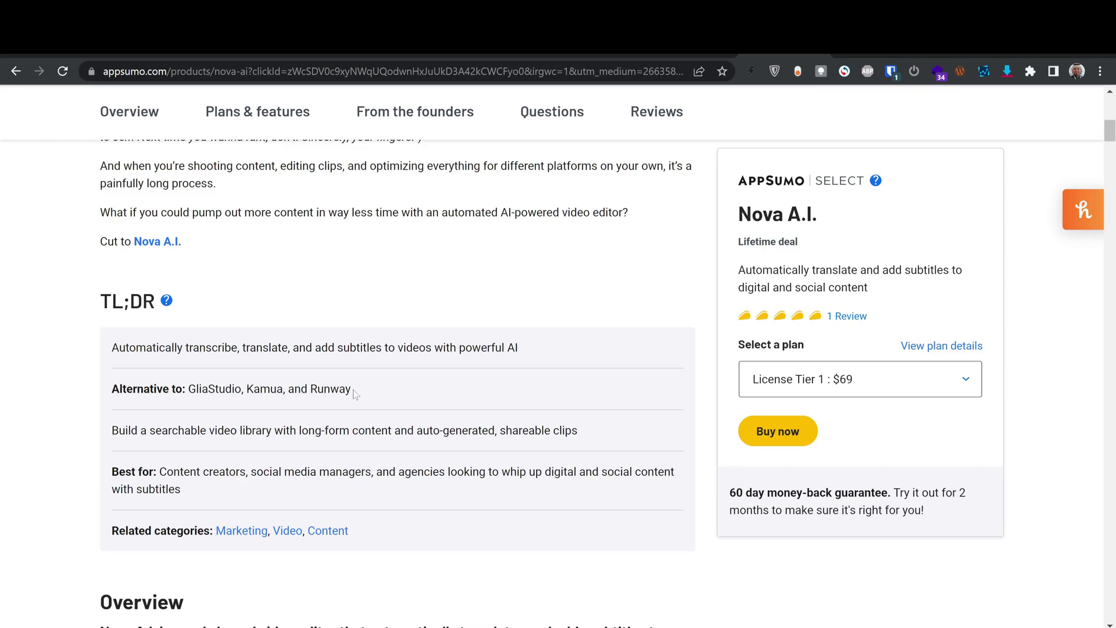
# Scroll past the Overview screenshots until the Plans & features deal terms appear.
pyautogui.scroll(-15, 355, 394)
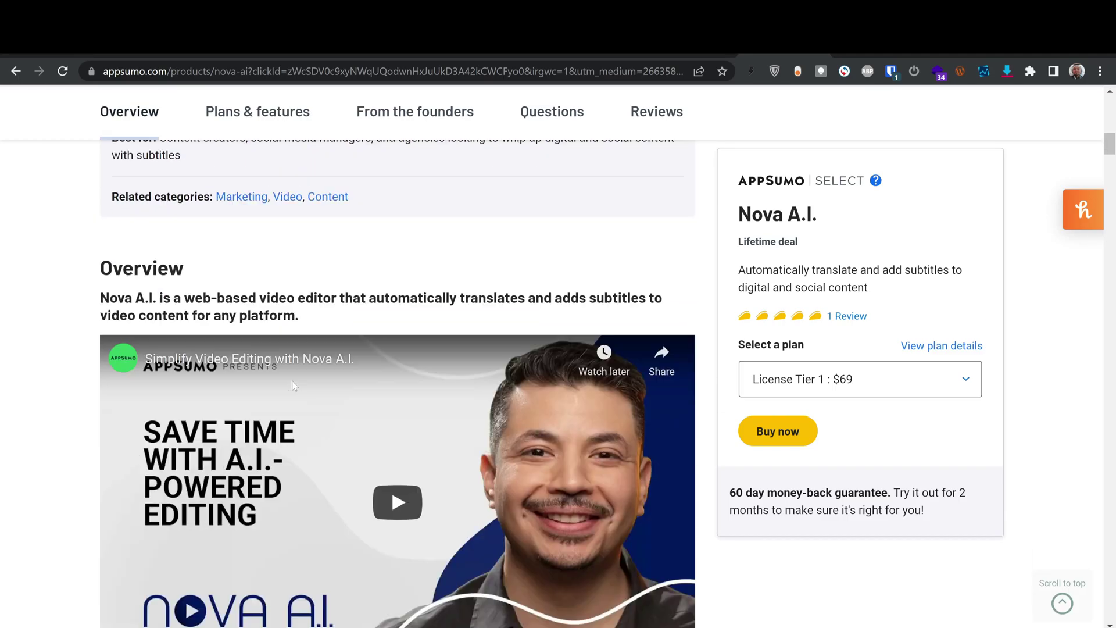
pyautogui.scroll(-4, 294, 385)
pyautogui.scroll(6, 303, 343)
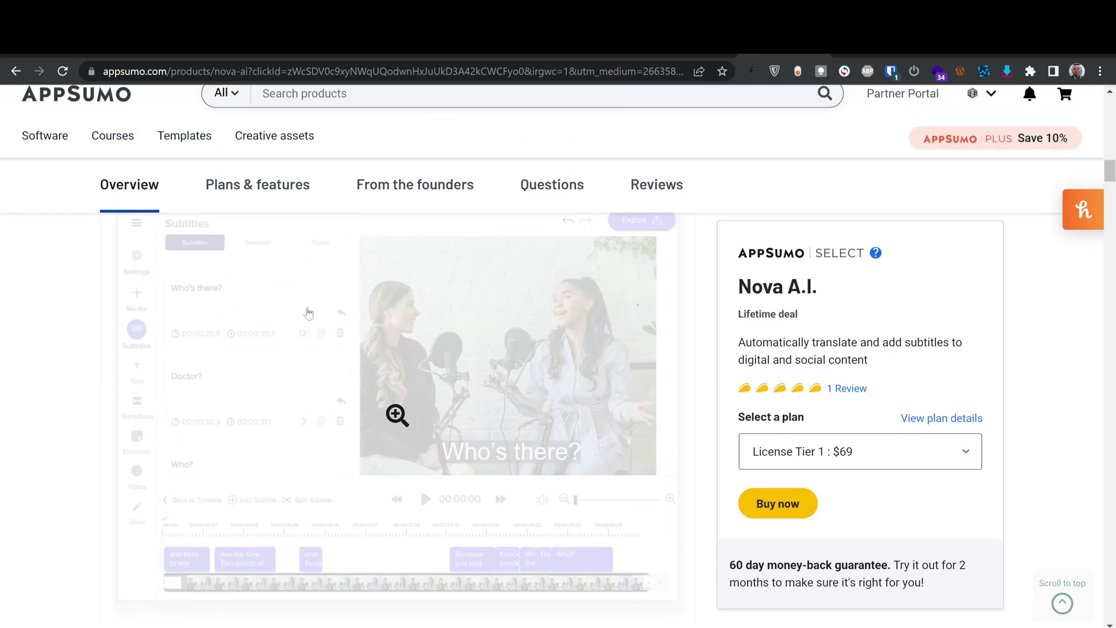
pyautogui.scroll(-3, 117, 357)
pyautogui.scroll(3, 54, 300)
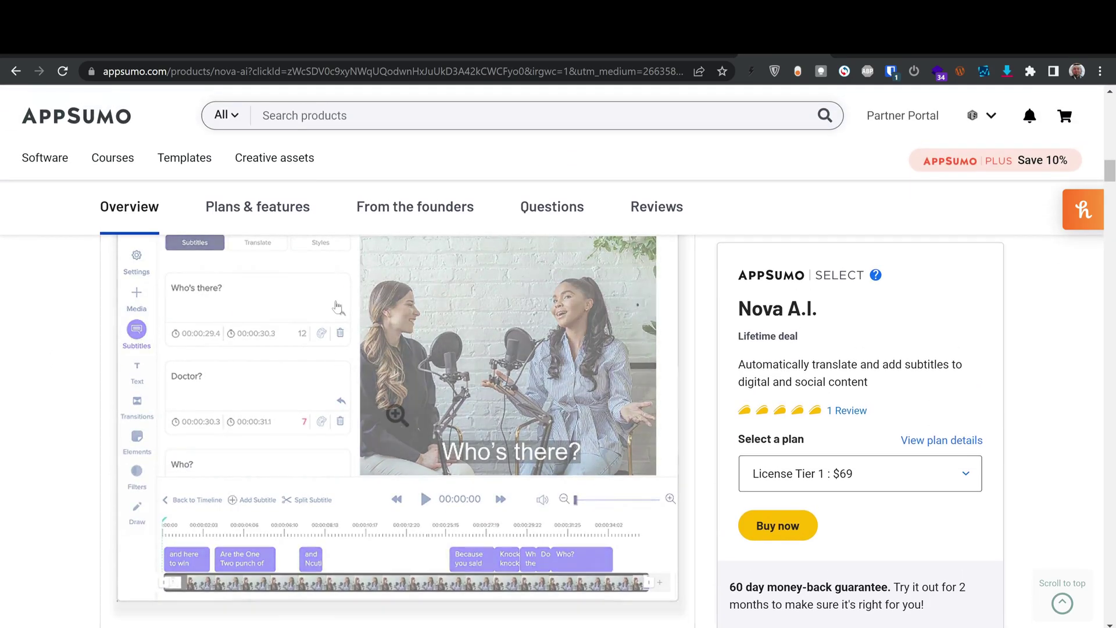
pyautogui.scroll(-20, 99, 350)
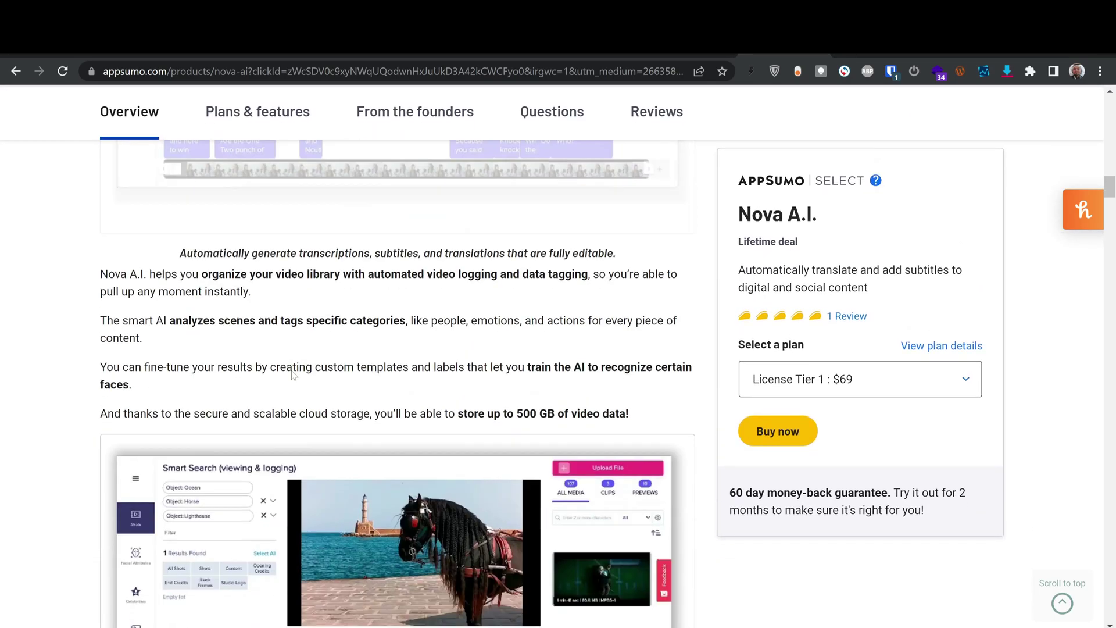
pyautogui.scroll(-20, 292, 376)
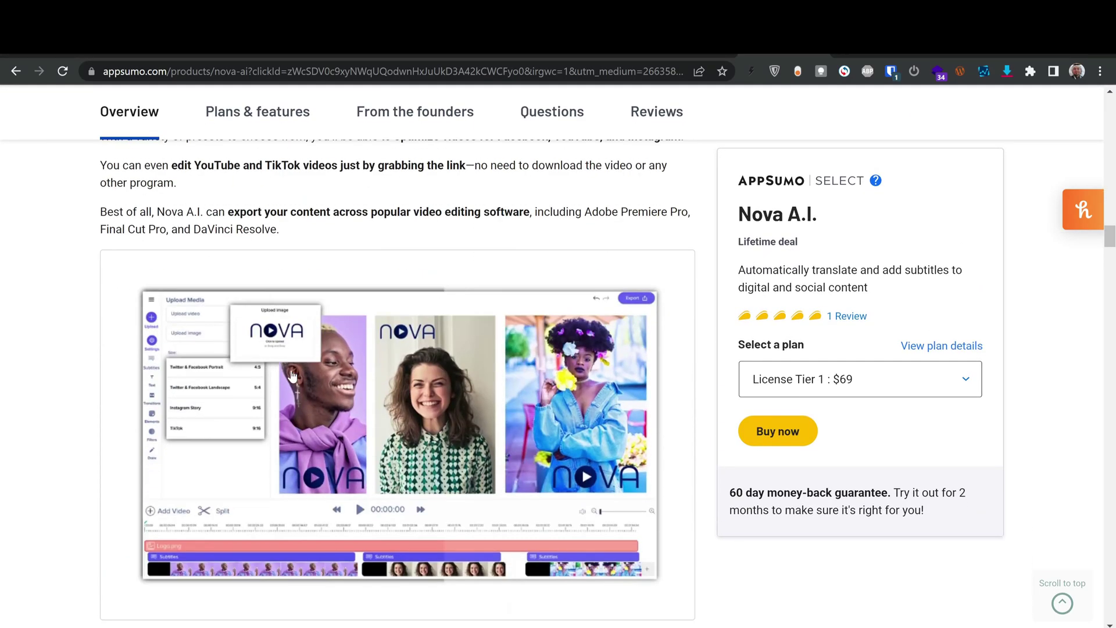
pyautogui.scroll(4, 293, 376)
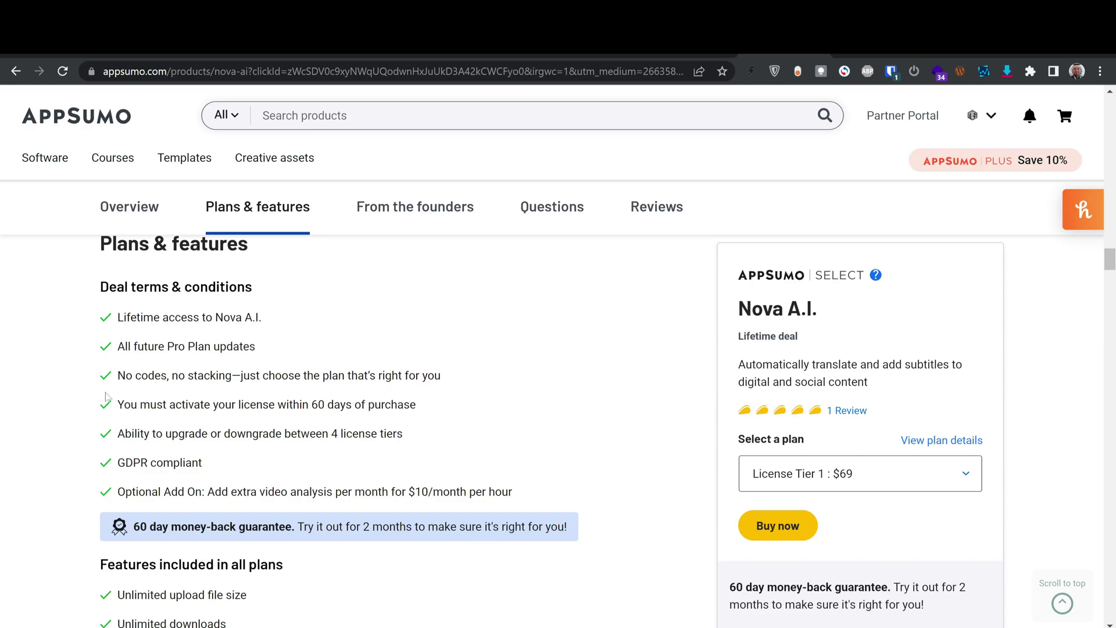
# Highlight the $10/month add-on price and the Unlimited upload file size feature.
pyautogui.scroll(-1, 510, 443)
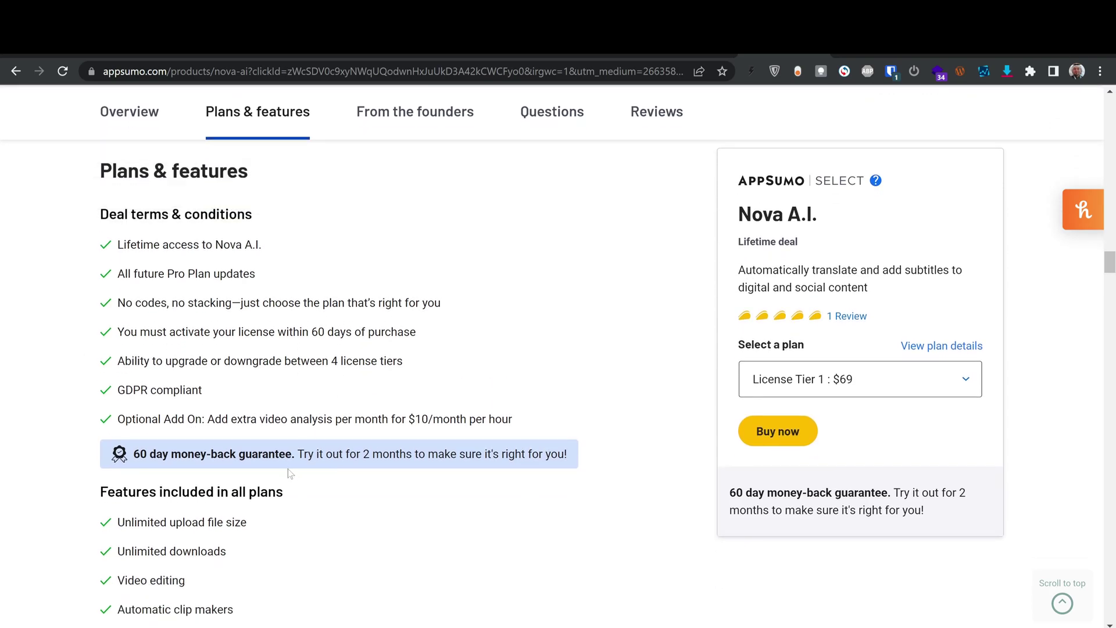
pyautogui.moveTo(409, 418); pyautogui.dragTo(468, 418)
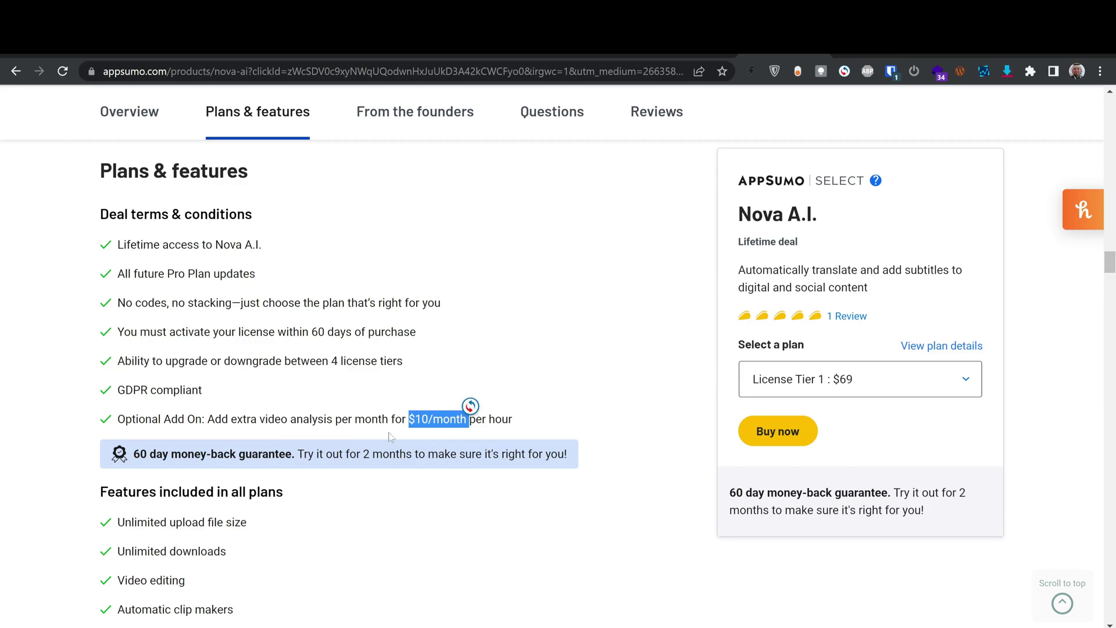
pyautogui.scroll(-3, 287, 414)
pyautogui.tripleClick(287, 317)
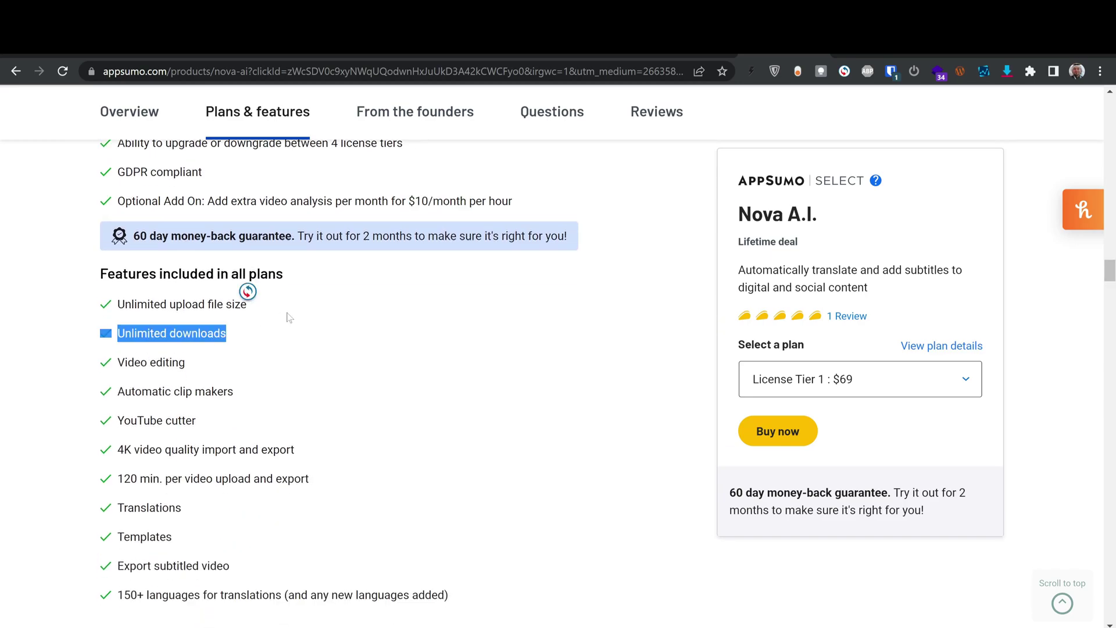
pyautogui.click(279, 339)
pyautogui.moveTo(115, 304); pyautogui.dragTo(247, 306)
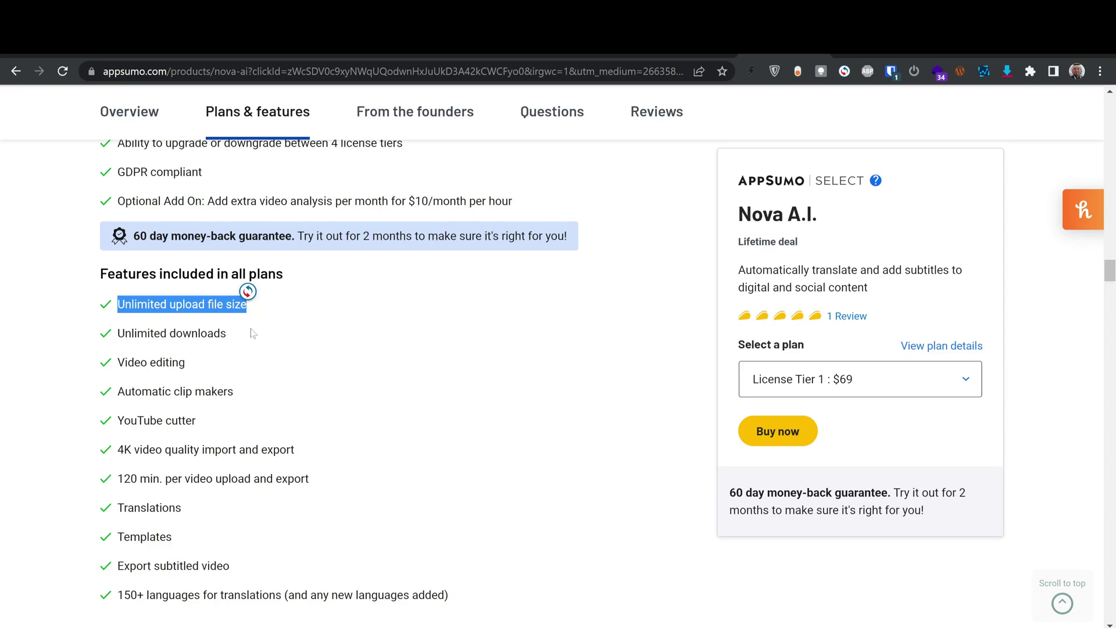
# Highlight the Unlimited downloads, Video editing, Automatic clip makers and 4K video quality features.
pyautogui.moveTo(234, 335); pyautogui.dragTo(116, 335)
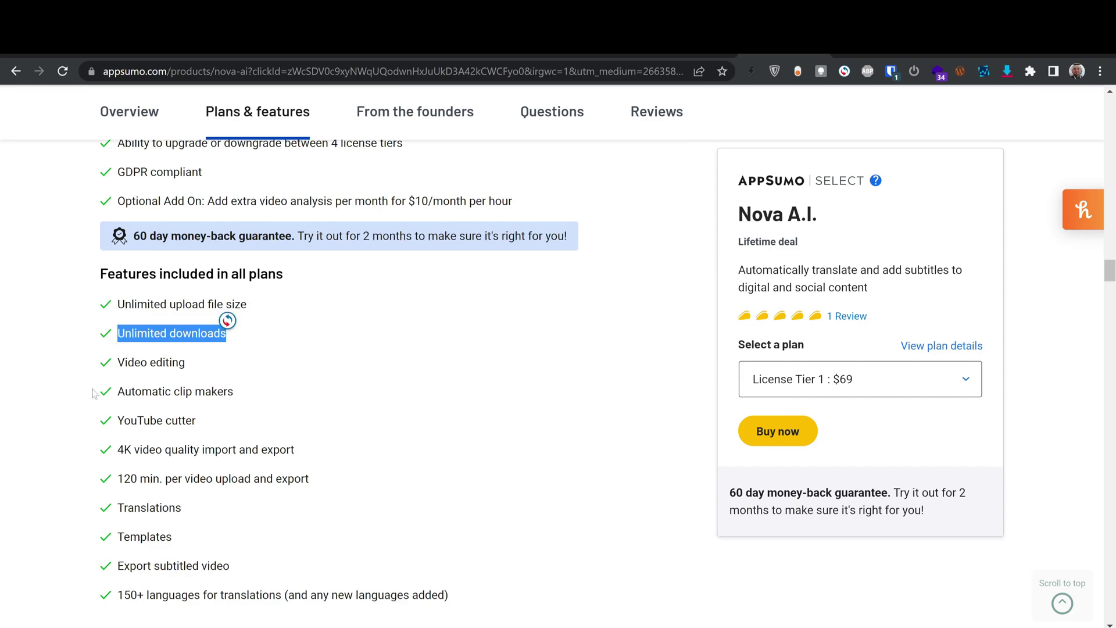
pyautogui.moveTo(187, 366); pyautogui.dragTo(117, 363)
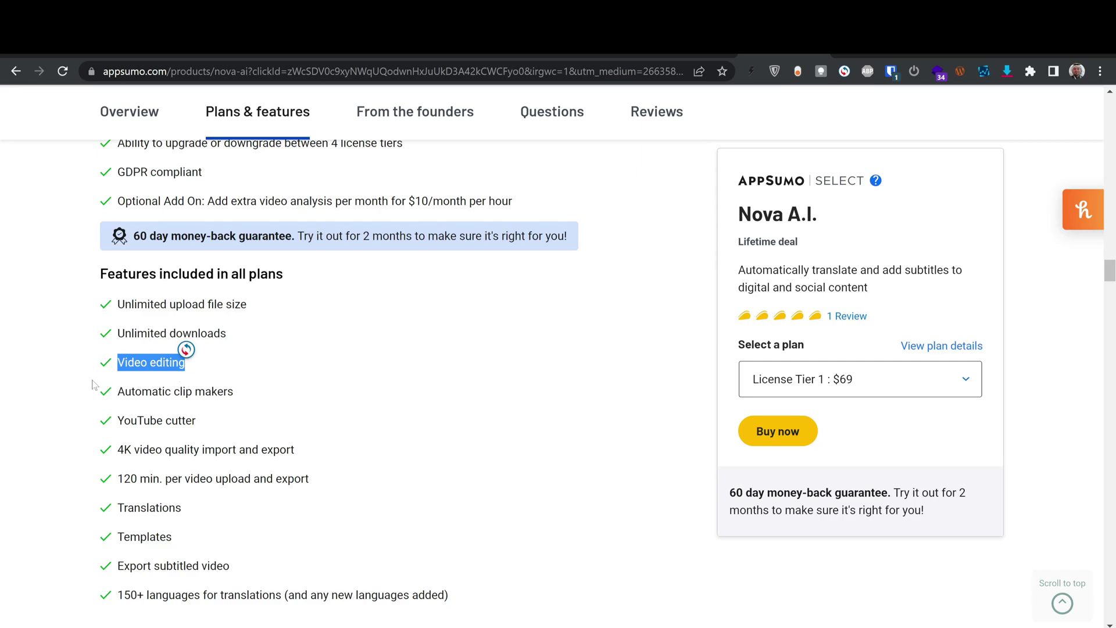
pyautogui.click(115, 393)
pyautogui.moveTo(116, 393); pyautogui.dragTo(235, 394)
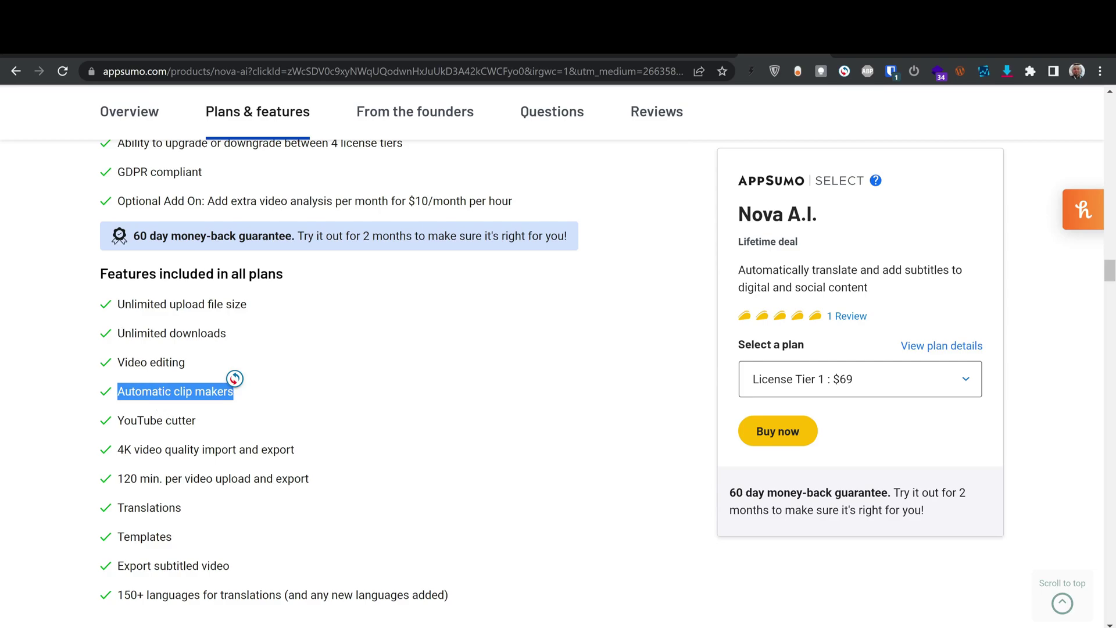
pyautogui.moveTo(117, 449); pyautogui.dragTo(298, 456)
pyautogui.click(310, 458)
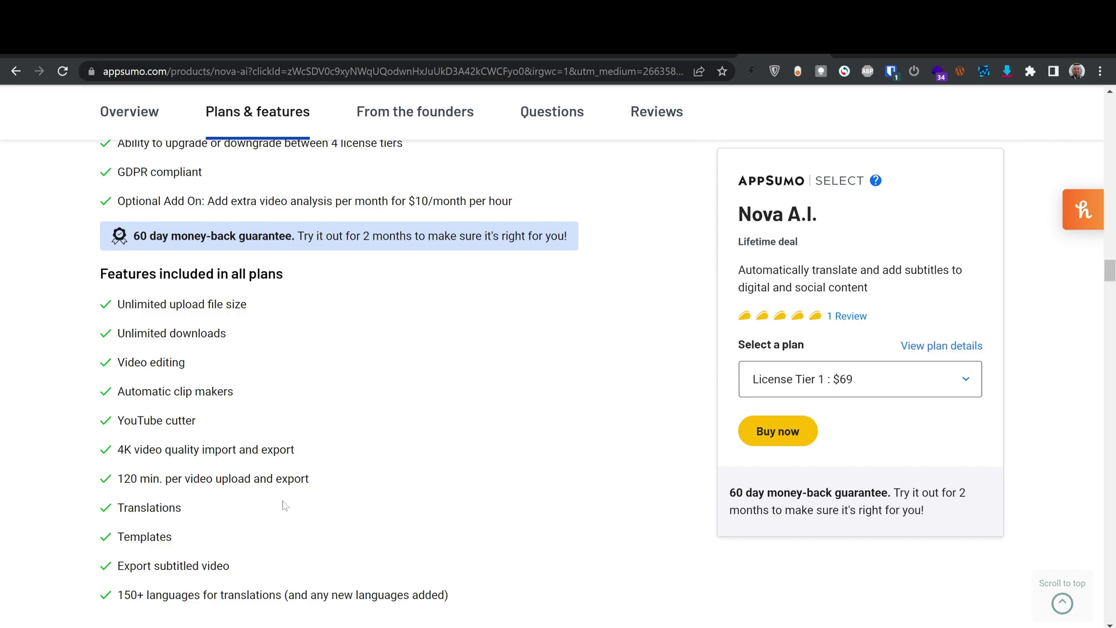
# Highlight 4K import/export and the 120 min. per video upload limit.
pyautogui.moveTo(118, 449); pyautogui.dragTo(132, 449)
pyautogui.click(306, 451)
pyautogui.moveTo(117, 449); pyautogui.dragTo(134, 450)
pyautogui.click(132, 437)
pyautogui.moveTo(202, 450); pyautogui.dragTo(295, 449)
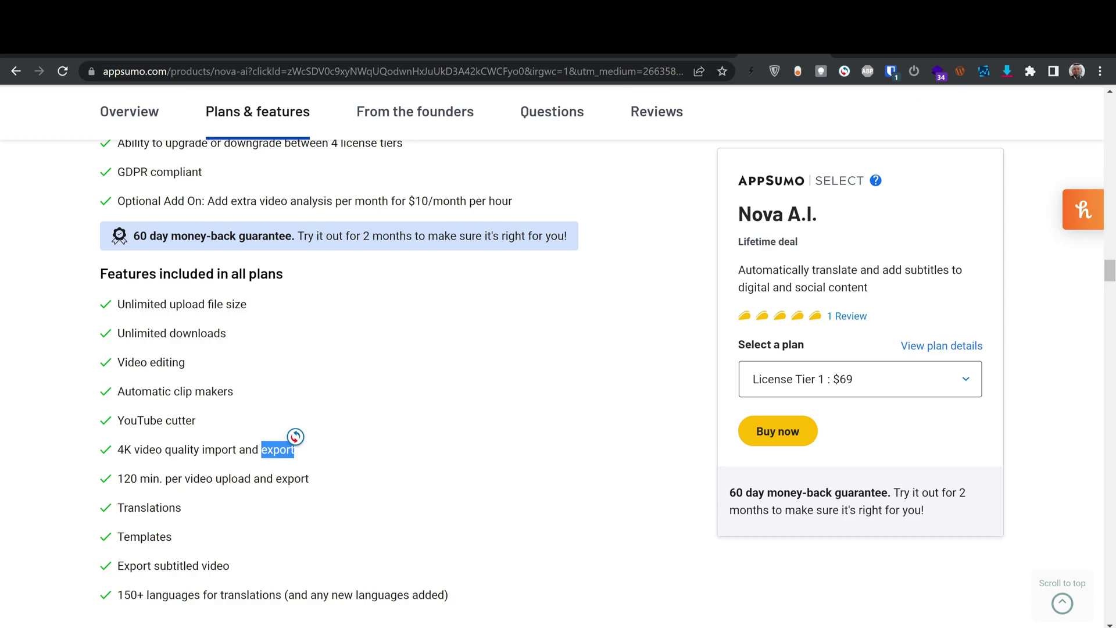
pyautogui.moveTo(118, 449); pyautogui.dragTo(132, 450)
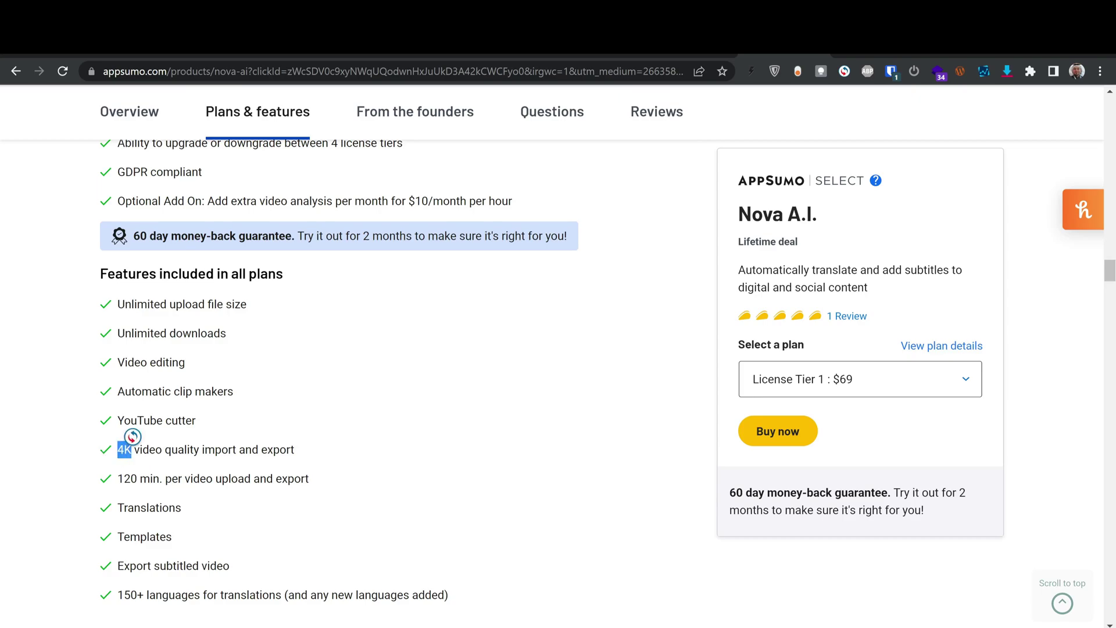
pyautogui.moveTo(202, 449); pyautogui.dragTo(295, 449)
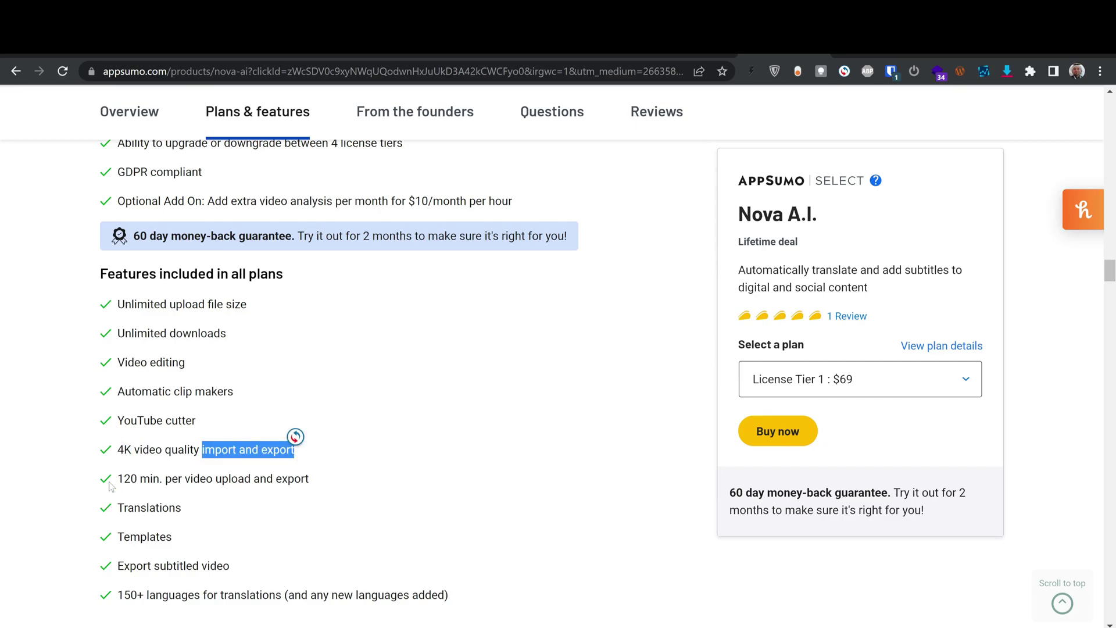
pyautogui.moveTo(117, 478); pyautogui.dragTo(288, 479)
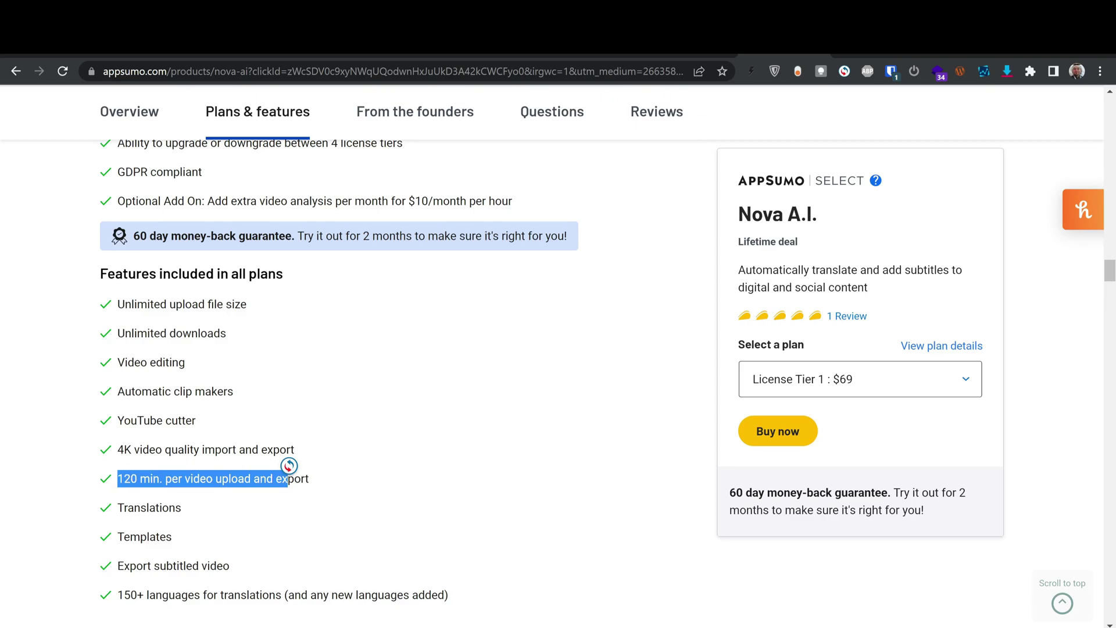
# Highlight the Translations, Templates and 150+ translation languages features before the License Tier cards.
pyautogui.scroll(-1, 289, 465)
pyautogui.moveTo(184, 446); pyautogui.dragTo(104, 437)
pyautogui.click(182, 422)
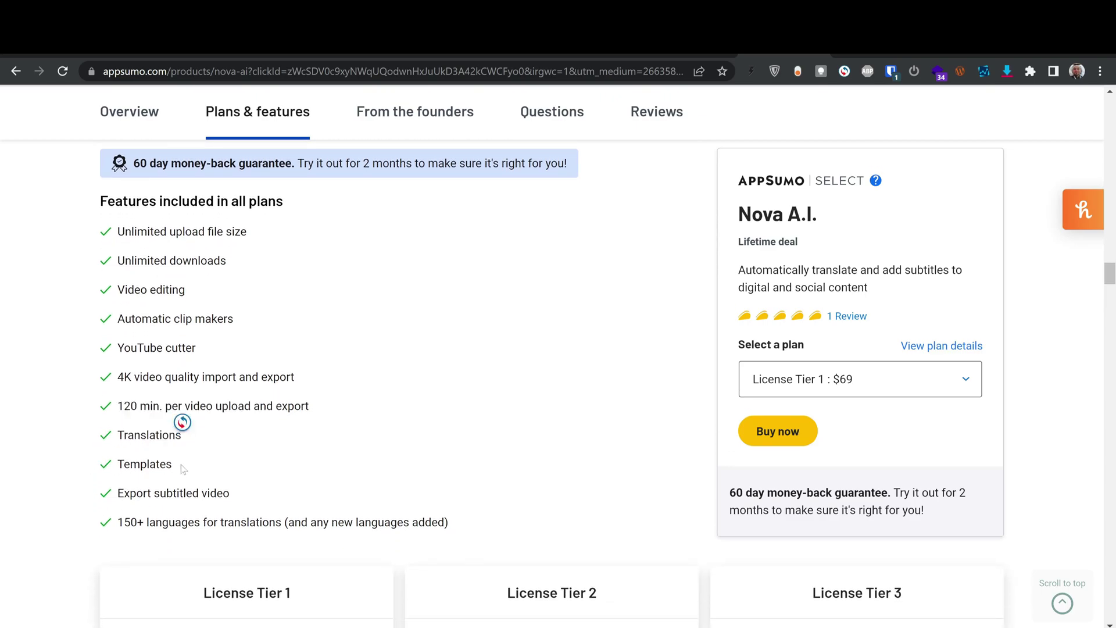
pyautogui.moveTo(182, 468); pyautogui.dragTo(108, 466)
pyautogui.scroll(-1, 165, 463)
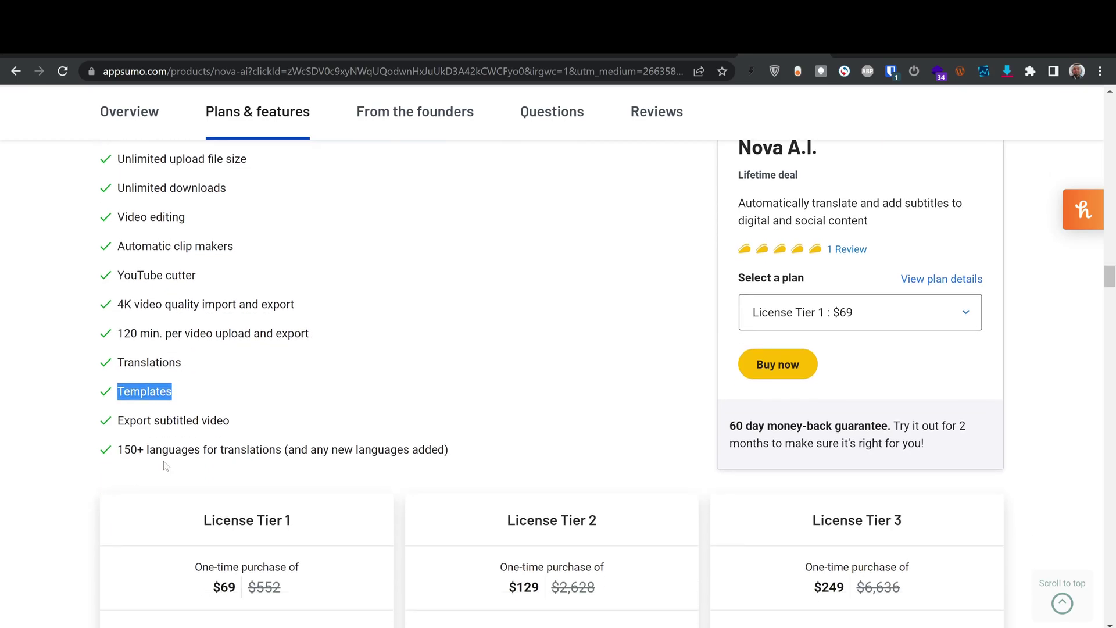
pyautogui.moveTo(233, 420); pyautogui.dragTo(124, 420)
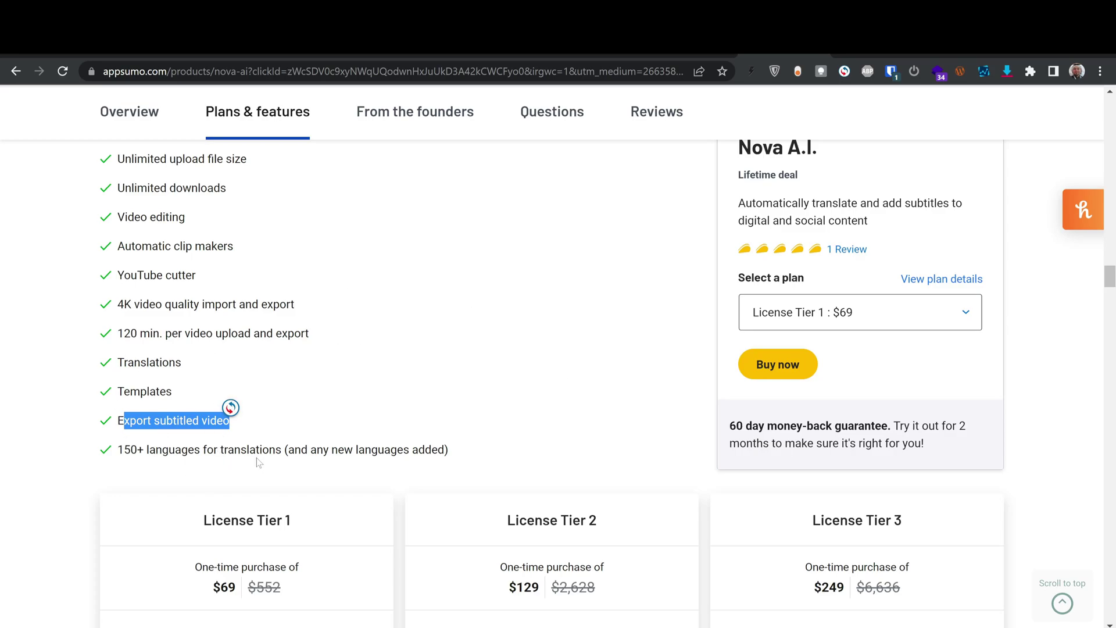
pyautogui.moveTo(116, 458); pyautogui.dragTo(275, 458)
pyautogui.click(320, 419)
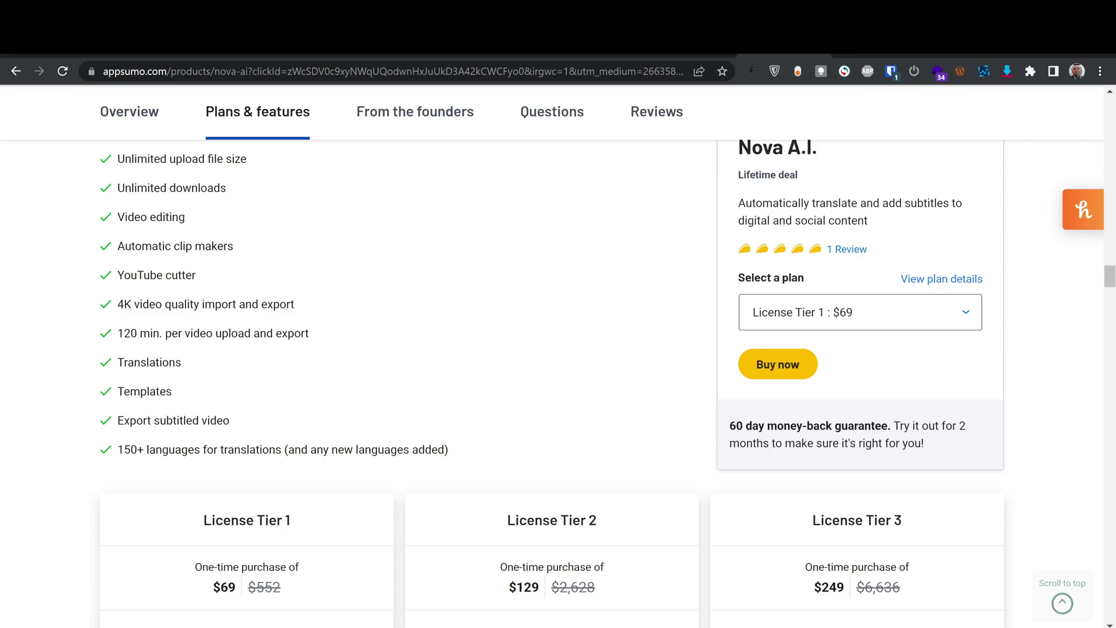
pyautogui.scroll(-4, 326, 419)
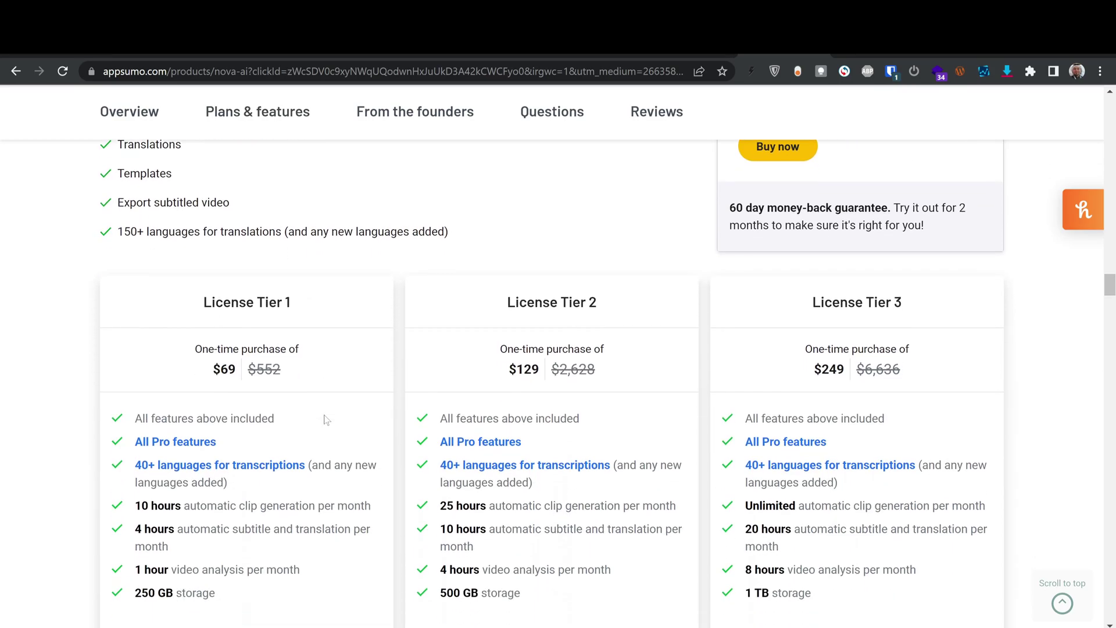
pyautogui.moveTo(208, 372); pyautogui.dragTo(238, 371)
pyautogui.scroll(-1, 278, 333)
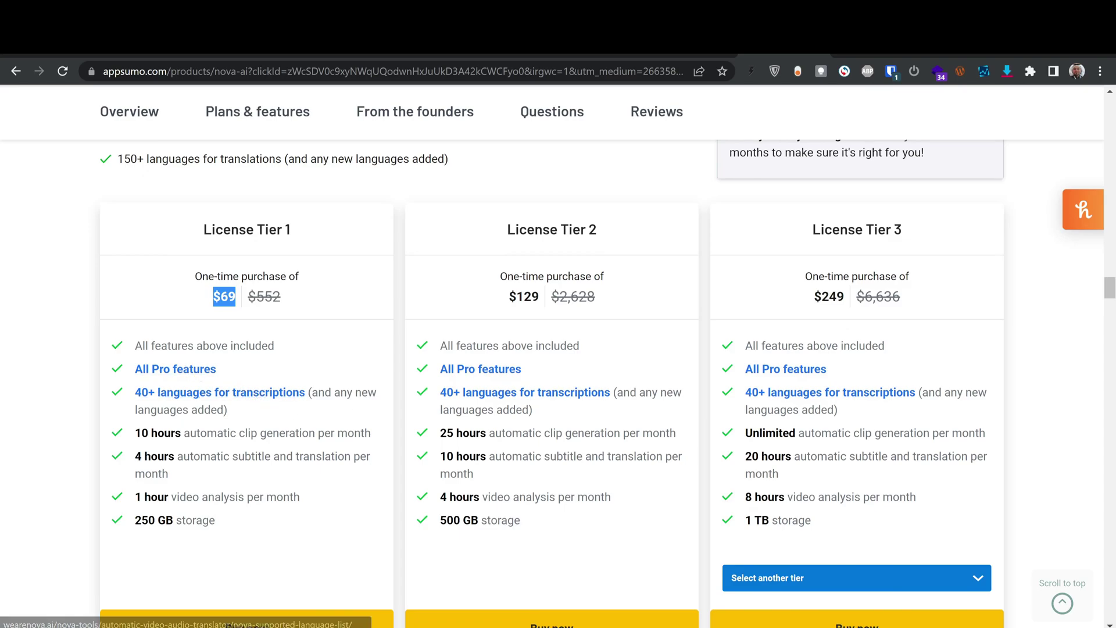
pyautogui.click(136, 447)
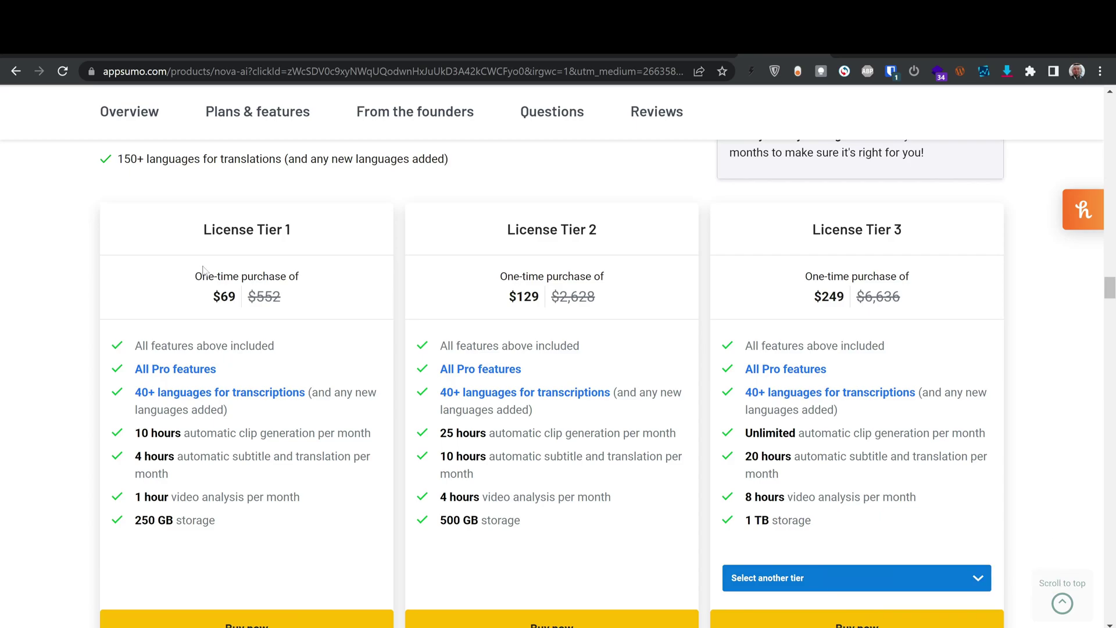
pyautogui.moveTo(523, 521); pyautogui.dragTo(422, 343)
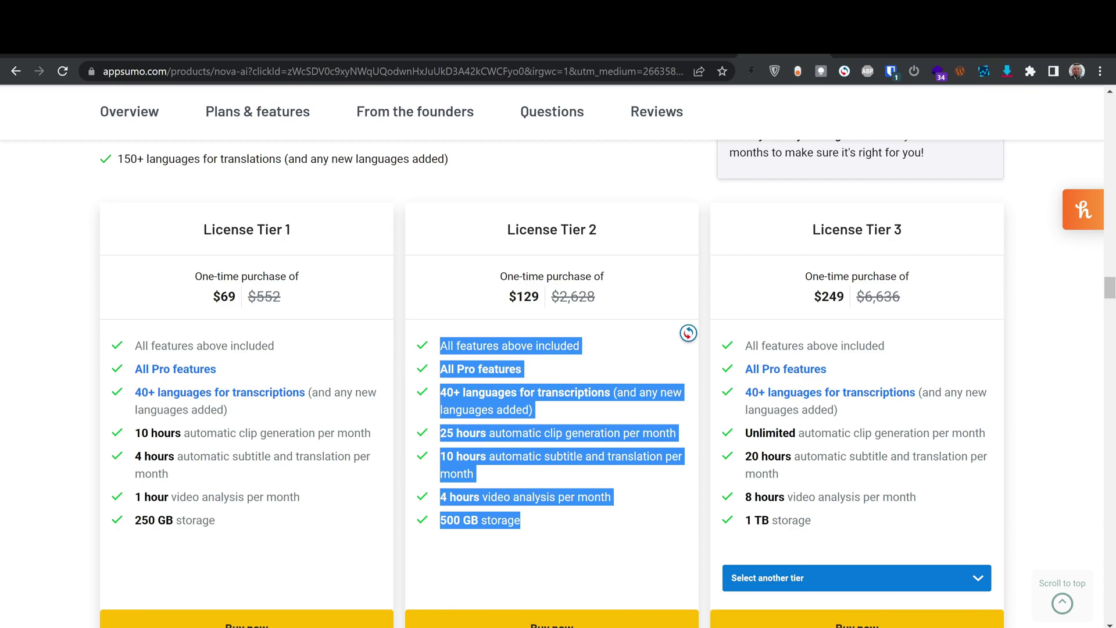
pyautogui.click(439, 521)
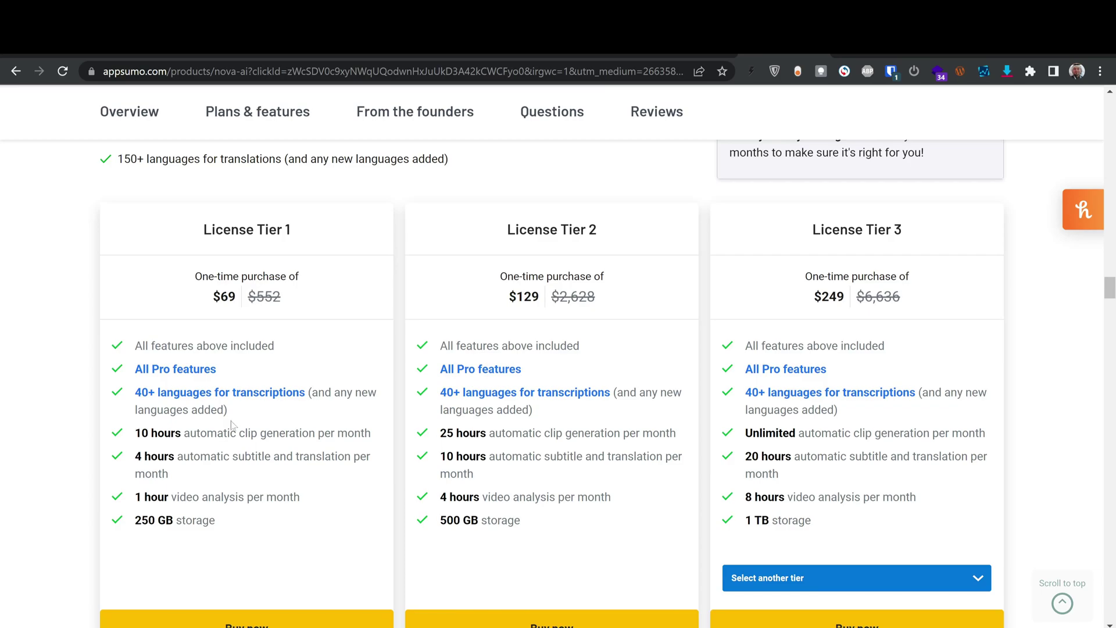
pyautogui.moveTo(216, 525); pyautogui.dragTo(381, 333)
pyautogui.click(381, 332)
pyautogui.moveTo(210, 297); pyautogui.dragTo(236, 297)
pyautogui.scroll(2, 174, 331)
pyautogui.scroll(1, 302, 359)
pyautogui.scroll(-1, 244, 407)
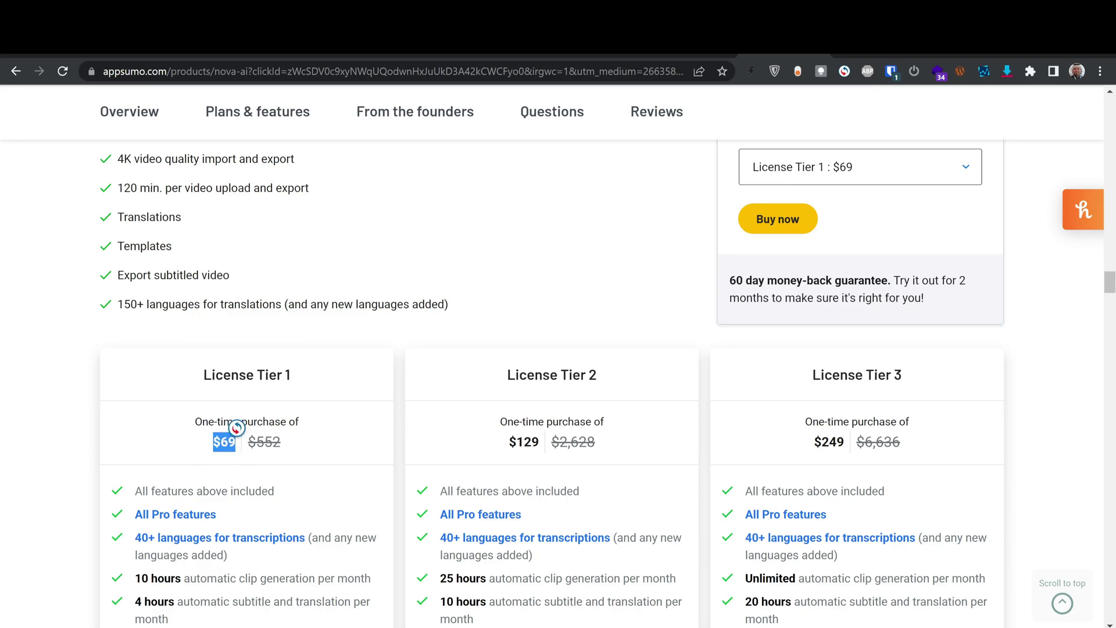
# Review the Plans & features deal terms and License Tier cards, selecting one line along the way.
pyautogui.scroll(8, 236, 427)
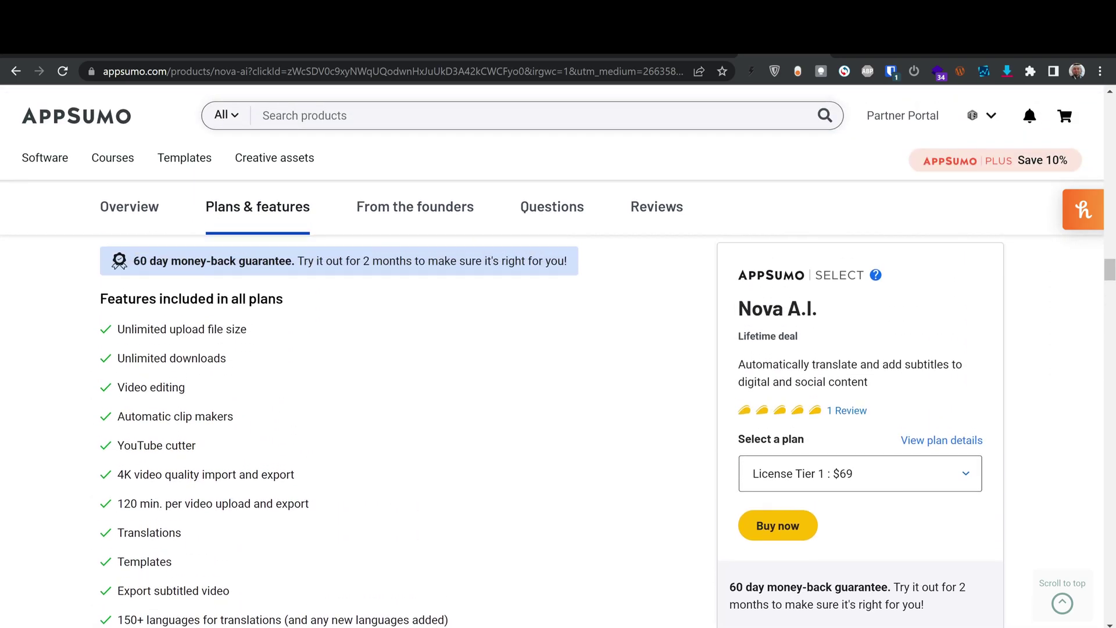
pyautogui.scroll(2, 245, 427)
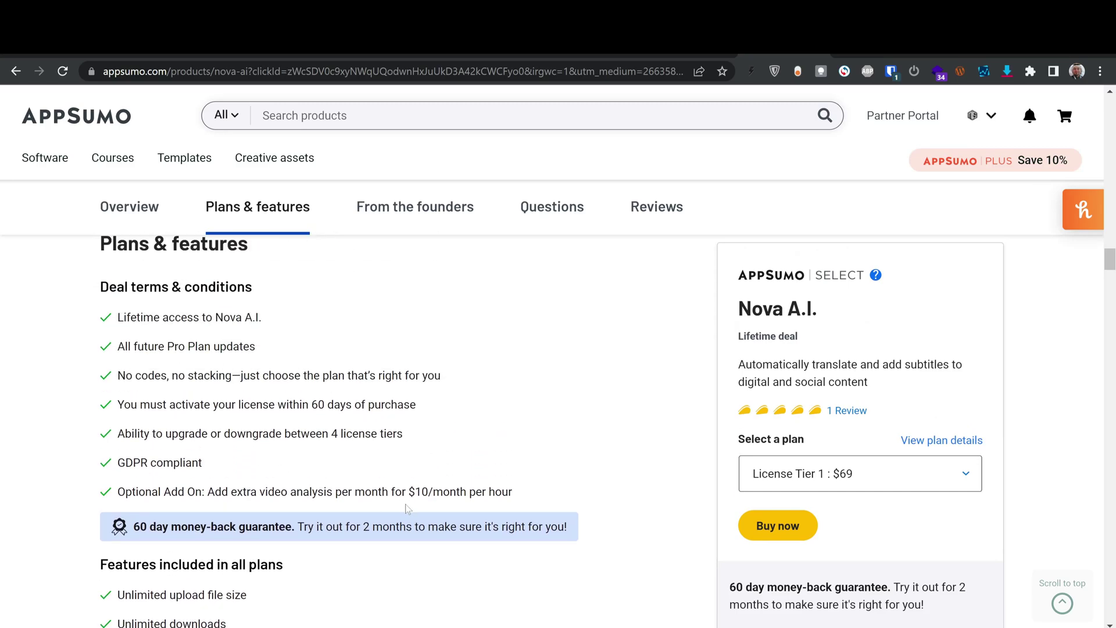
pyautogui.moveTo(357, 526); pyautogui.dragTo(558, 523)
pyautogui.scroll(-5, 558, 308)
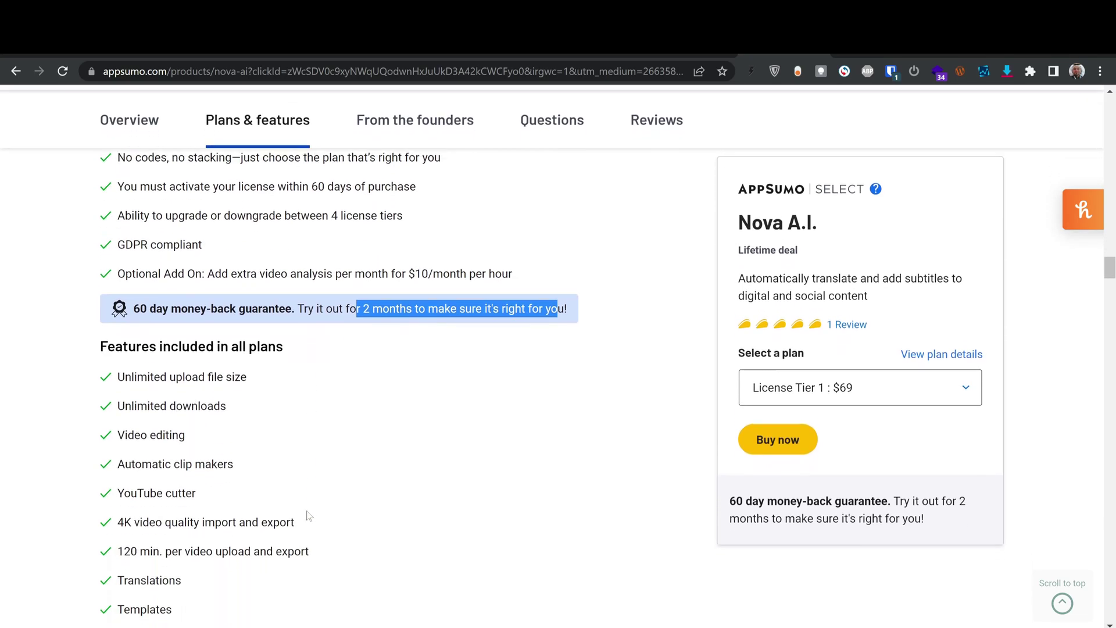
pyautogui.scroll(-4, 302, 449)
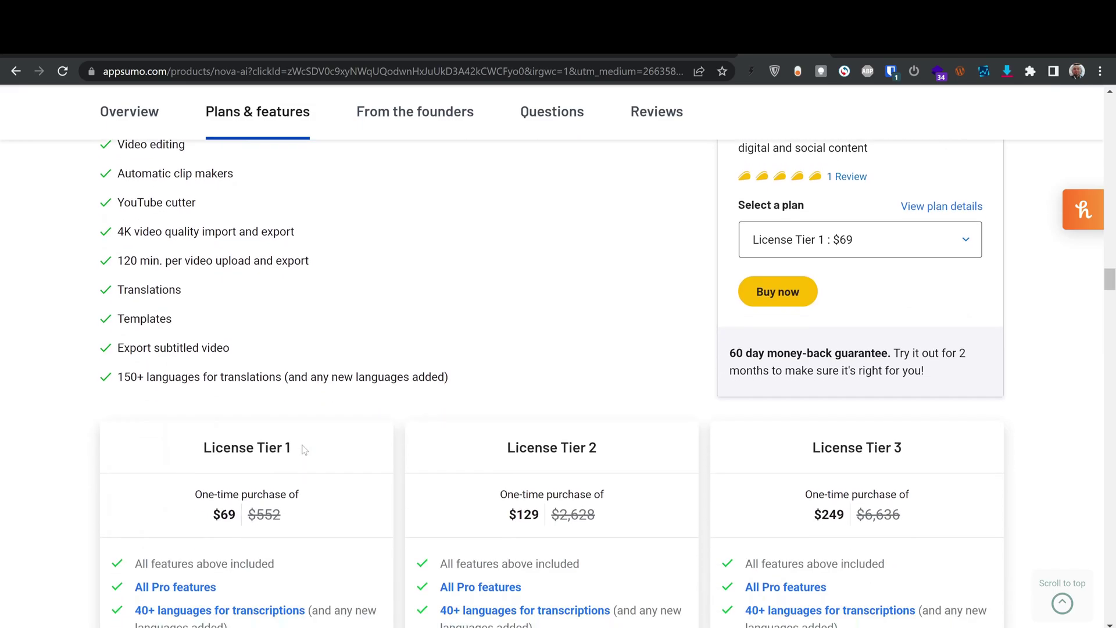
pyautogui.scroll(-1, 303, 448)
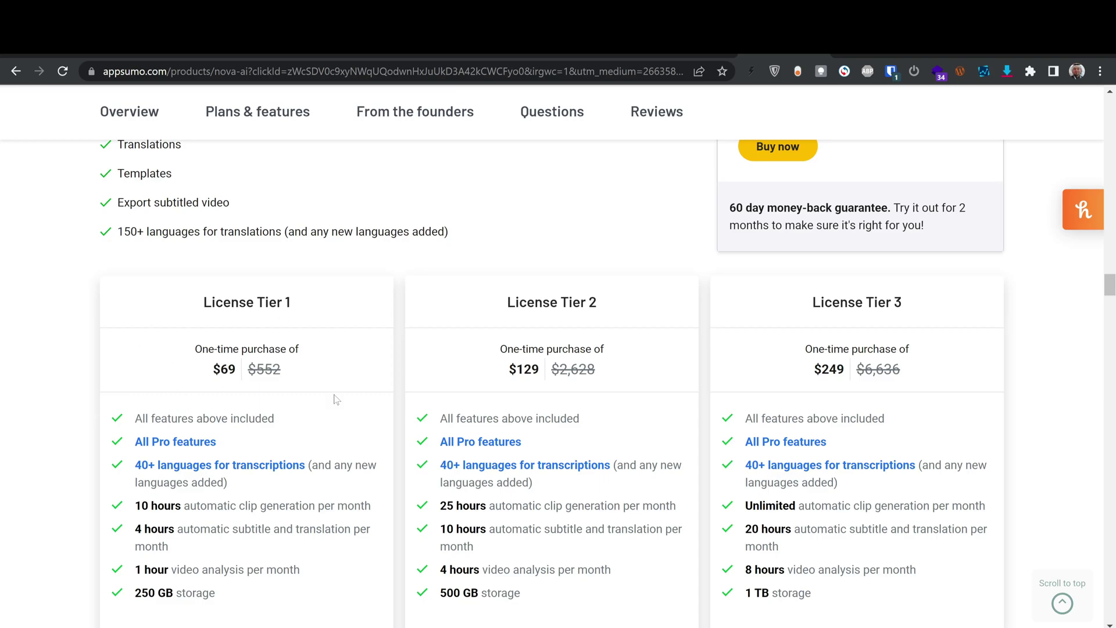
pyautogui.scroll(-2, 232, 472)
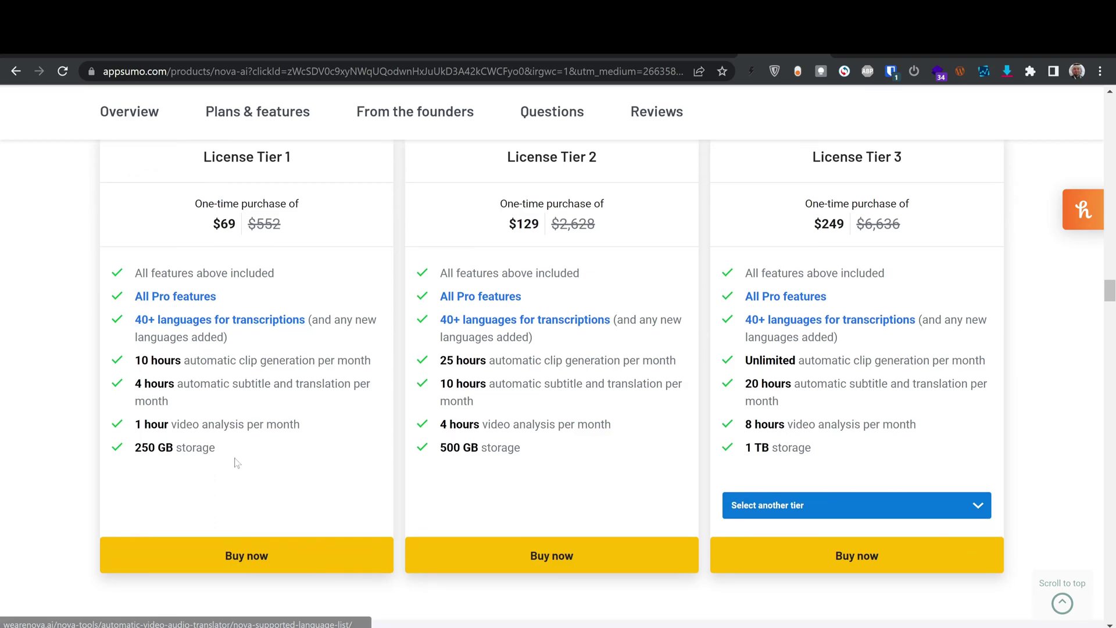
pyautogui.scroll(-3, 293, 410)
pyautogui.scroll(5, 297, 407)
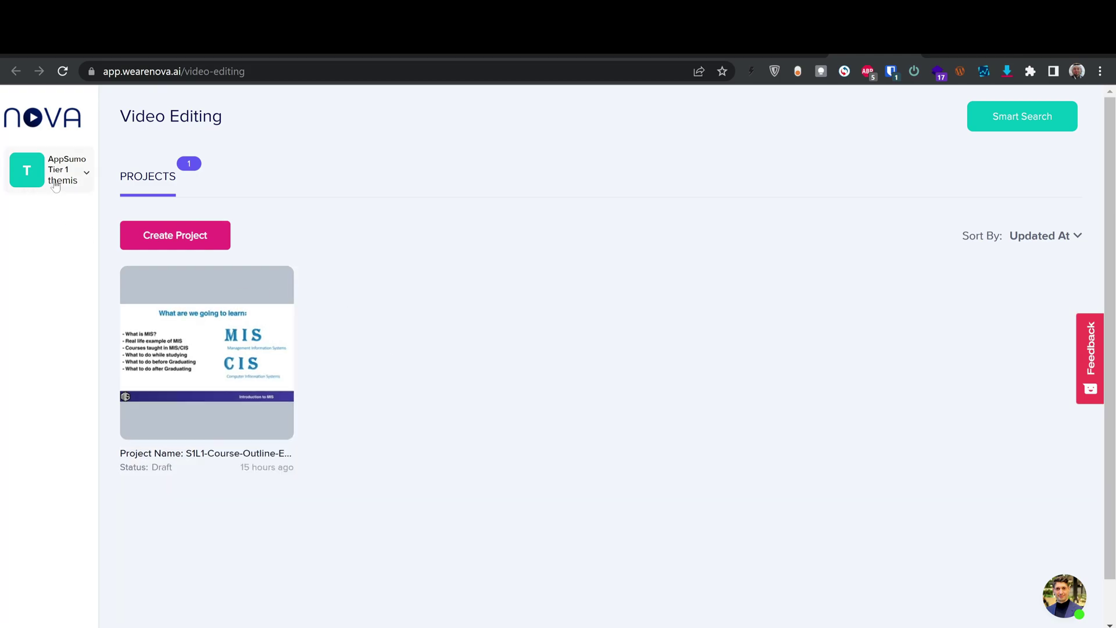
# Create a new project from the Nova A.I. Video Editing dashboard.
pyautogui.moveTo(168, 278)
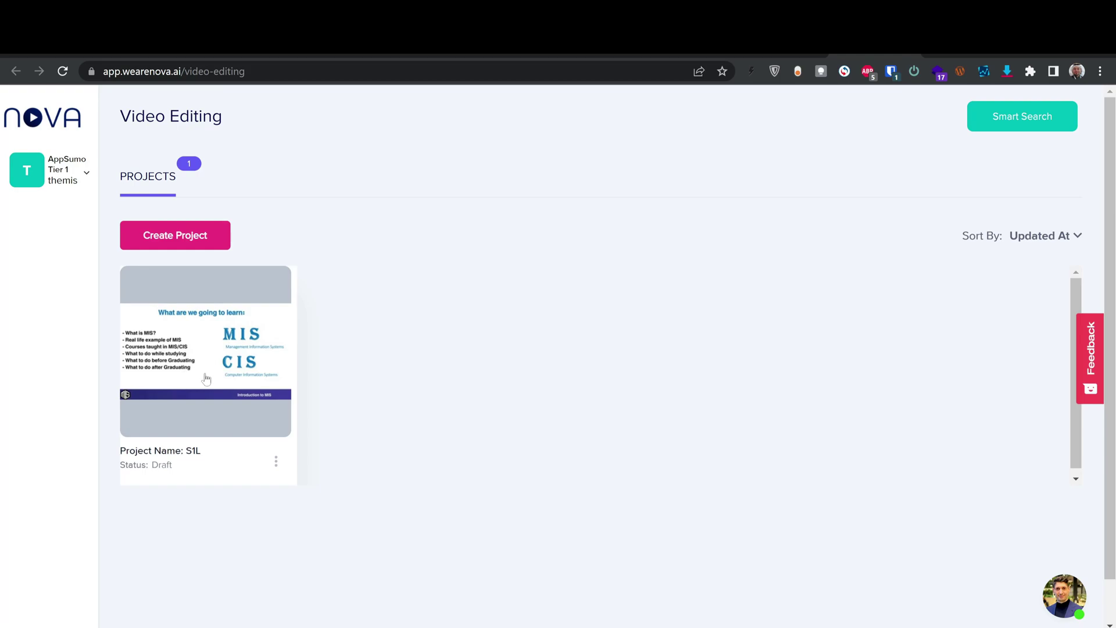
pyautogui.click(181, 243)
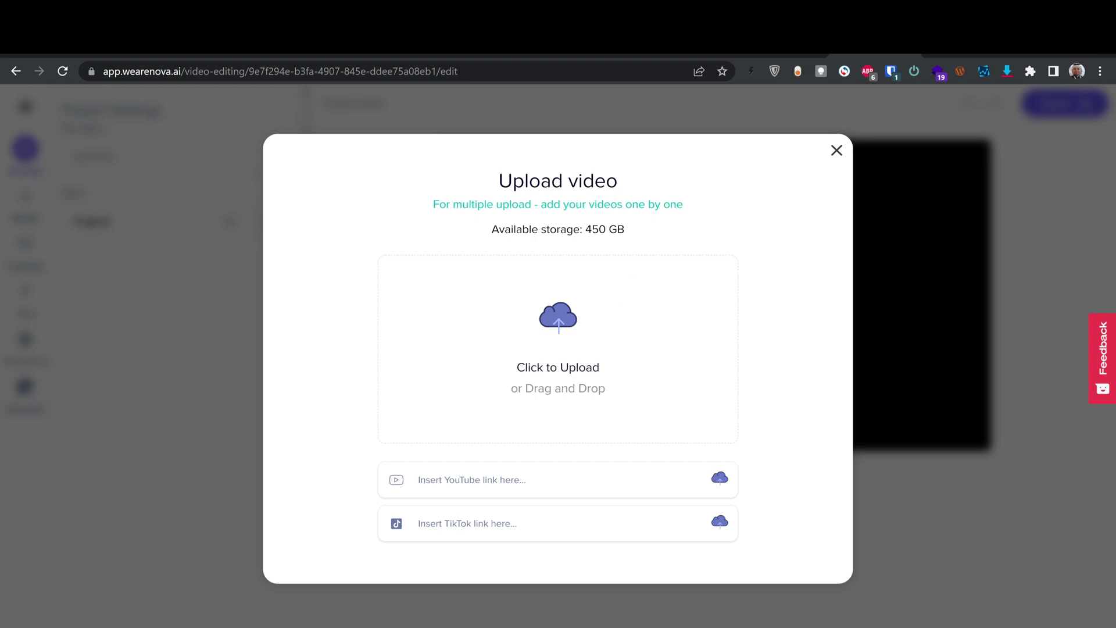
# Highlight the 450 GB available storage in the Upload video dialog.
pyautogui.moveTo(586, 229); pyautogui.dragTo(626, 229)
pyautogui.click(411, 230)
# Upload nova-test from Downloads > Compressed > Test into the project.
pyautogui.click(560, 391)
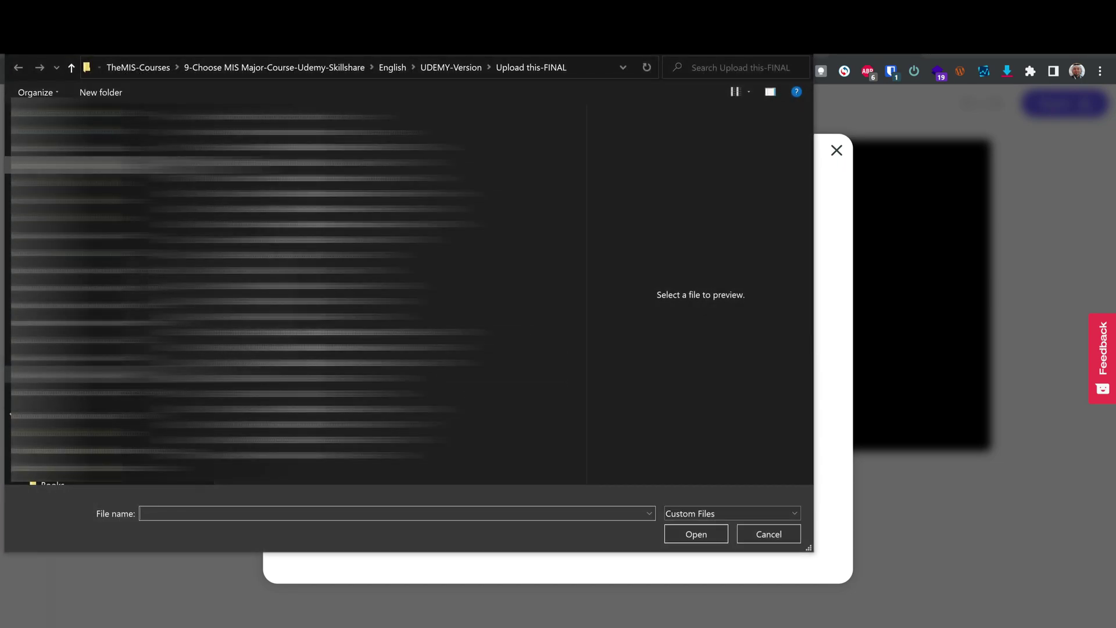
pyautogui.click(76, 164)
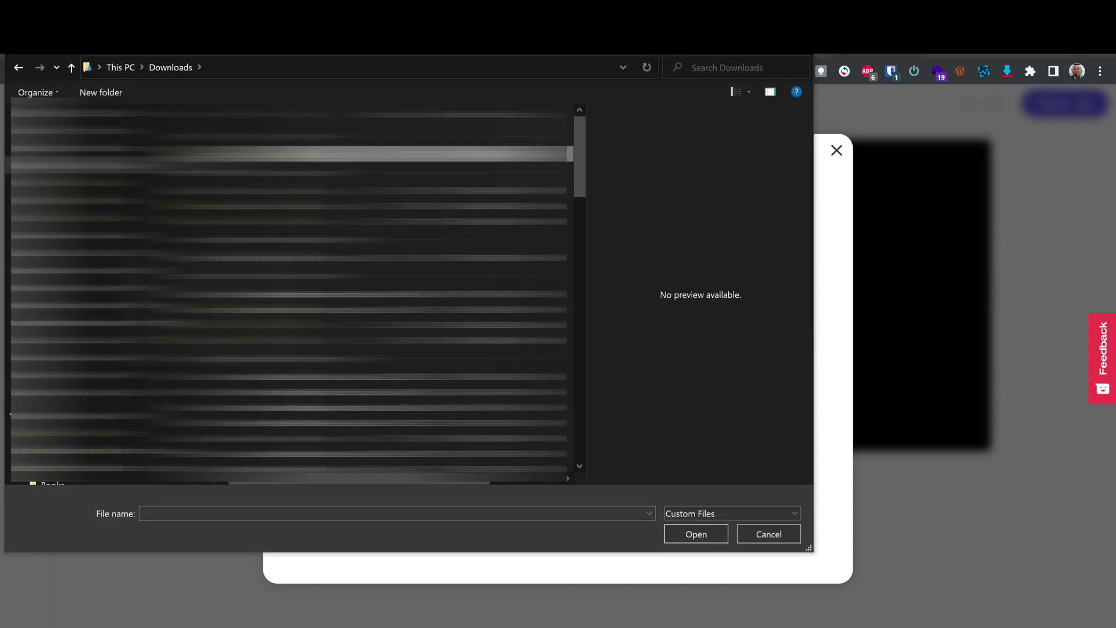
pyautogui.doubleClick(255, 153)
pyautogui.doubleClick(258, 216)
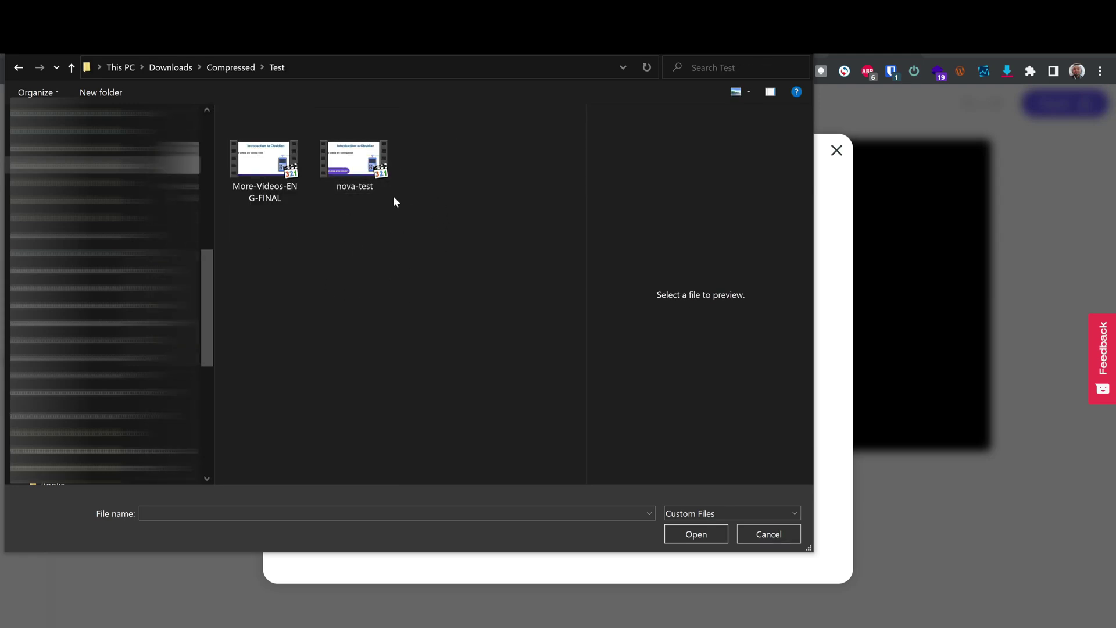
pyautogui.click(358, 188)
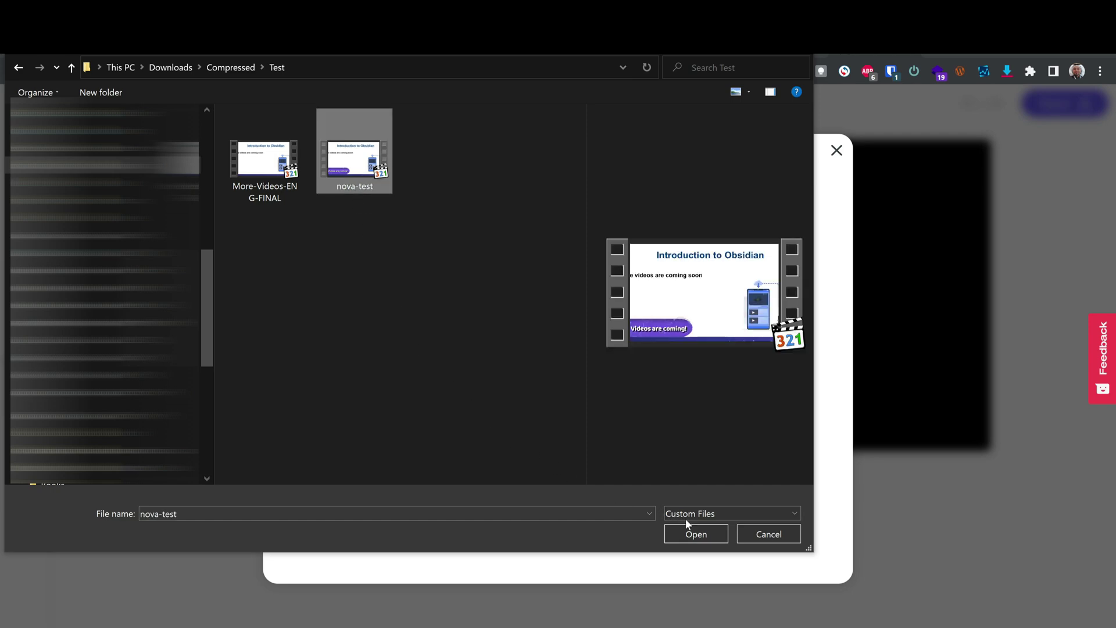
pyautogui.click(696, 536)
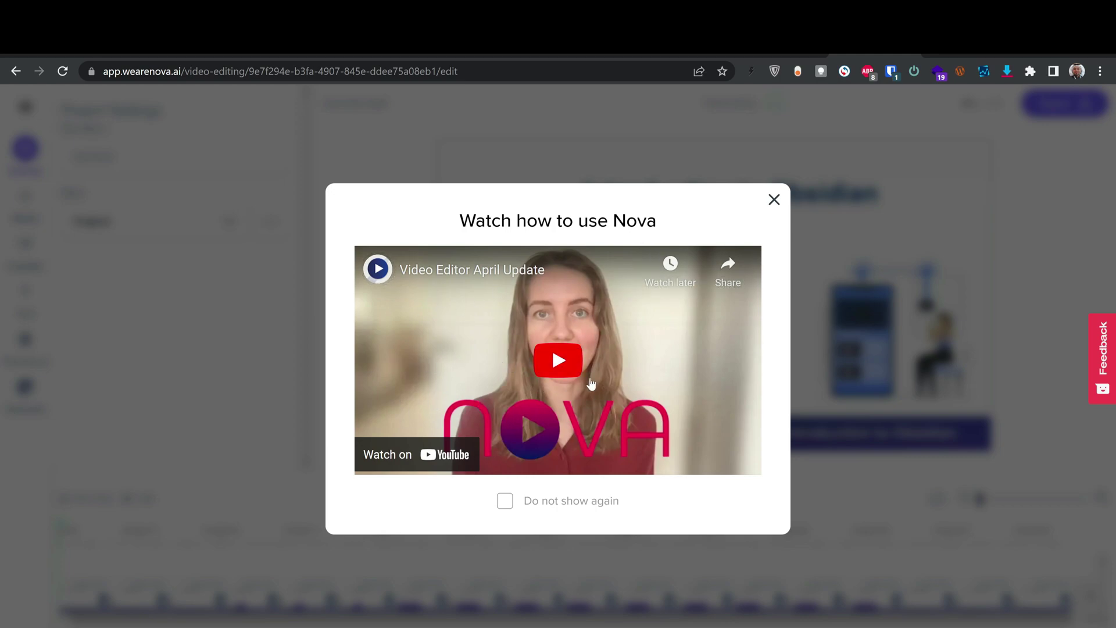
# Close the 'Watch how to use Nova' tutorial pop-up.
pyautogui.click(773, 199)
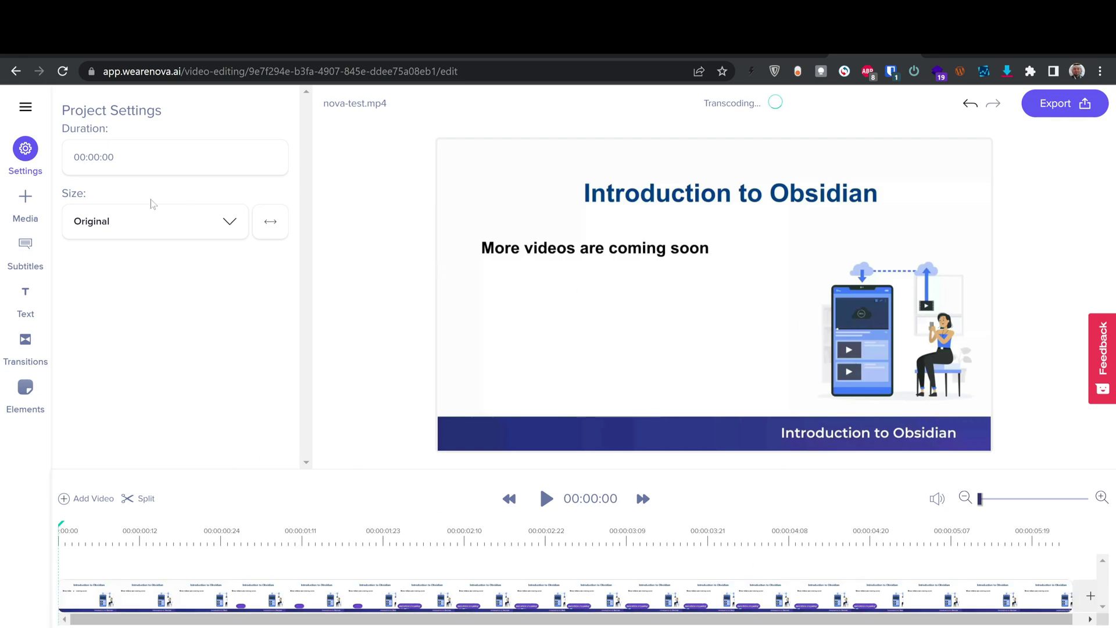
# Check the media upload options, then highlight the 00:00:06 project duration in Project Settings.
pyautogui.click(25, 201)
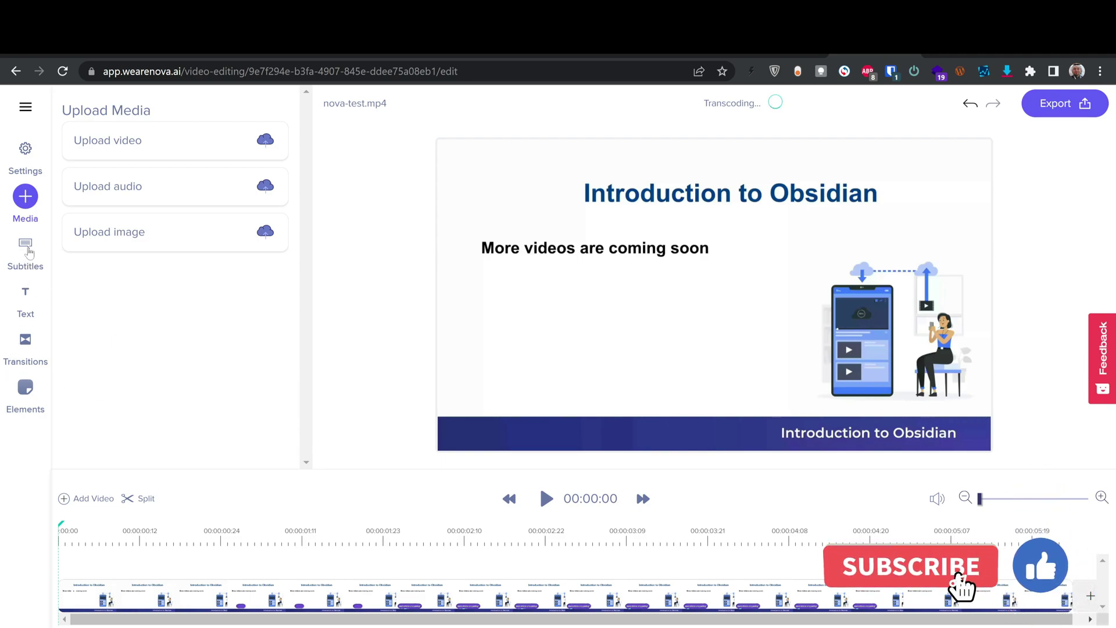
pyautogui.click(26, 150)
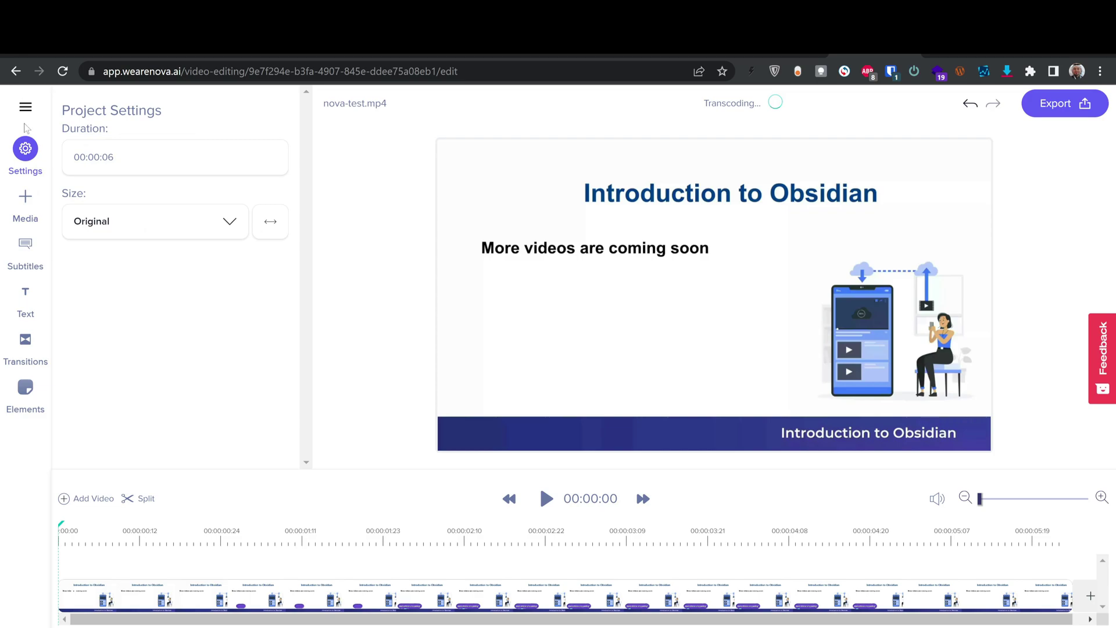
pyautogui.moveTo(115, 157); pyautogui.dragTo(64, 164)
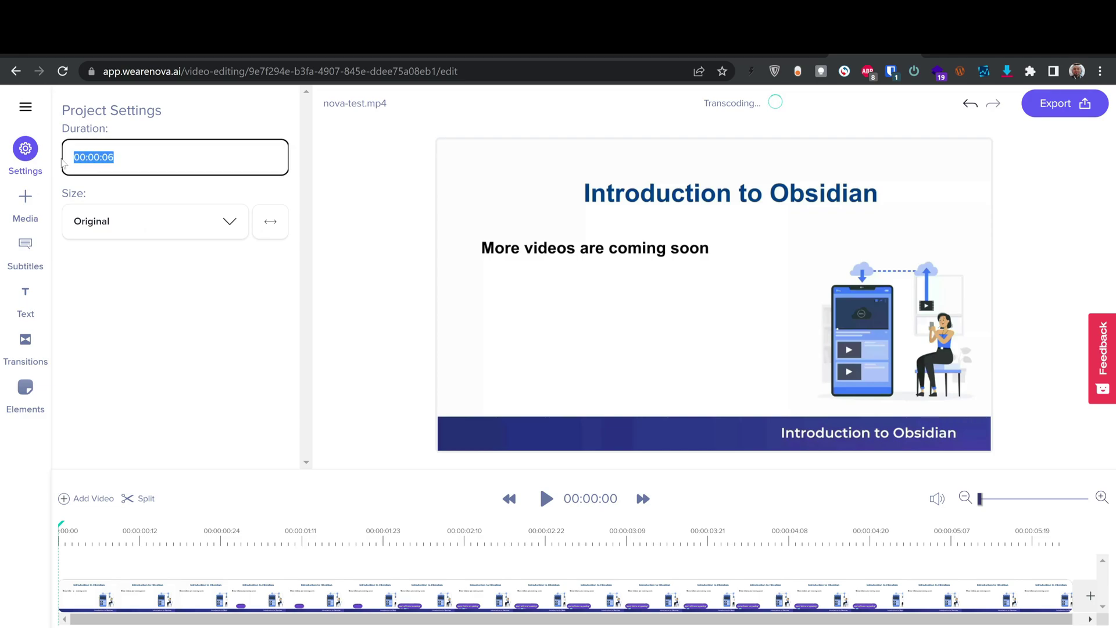
pyautogui.click(157, 294)
# Switch the Size preset to Instagram Story 9:16, then back to Original.
pyautogui.click(175, 234)
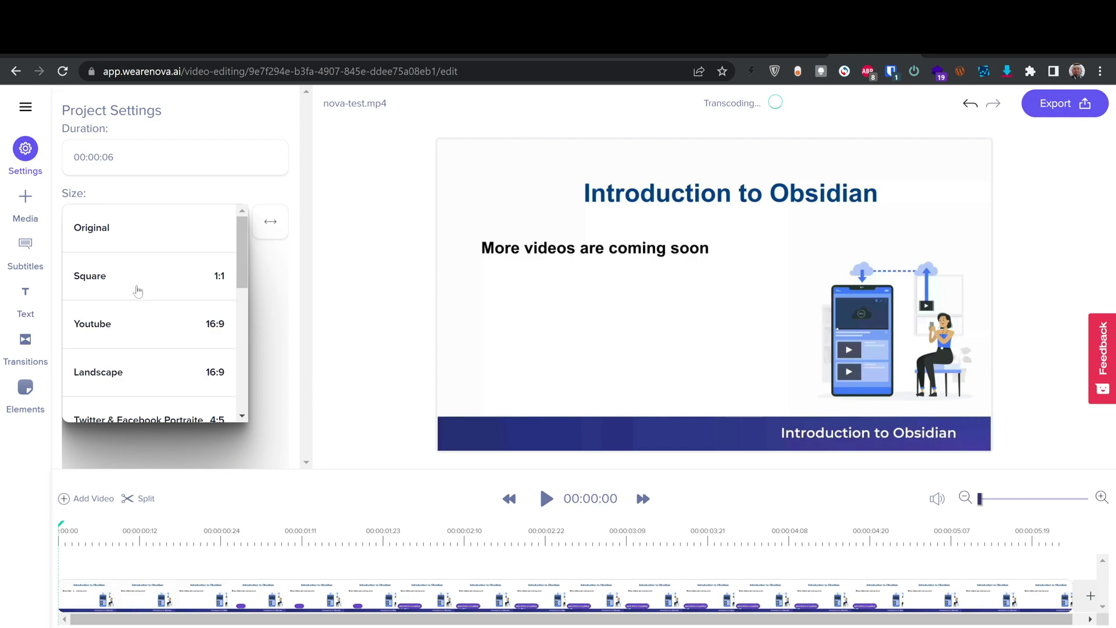
pyautogui.scroll(-2, 137, 291)
pyautogui.scroll(1, 97, 289)
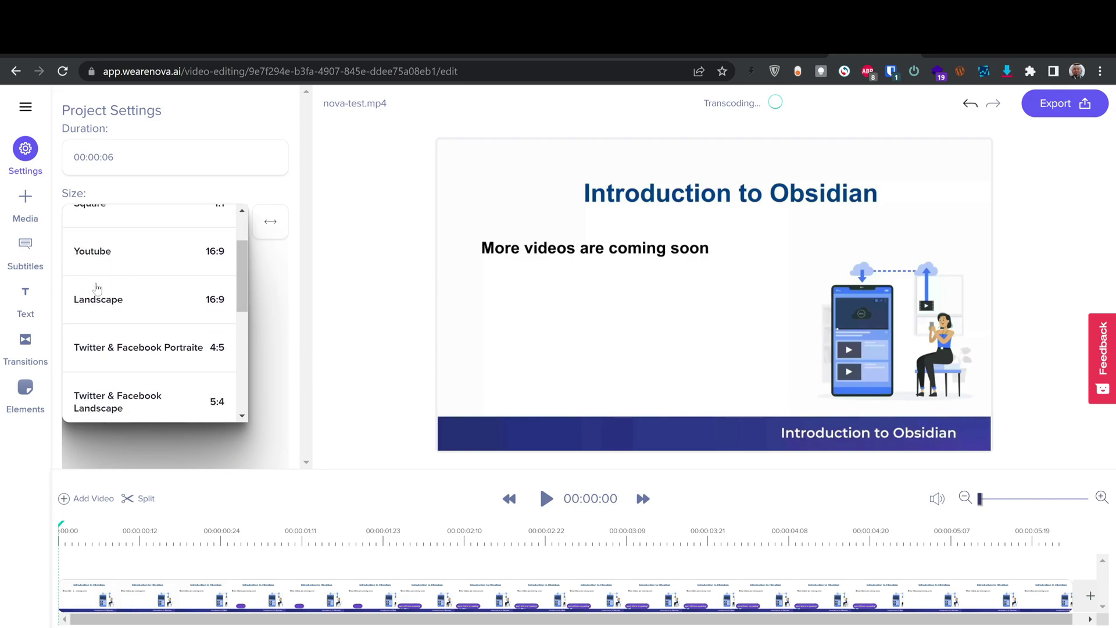
pyautogui.scroll(2, 137, 316)
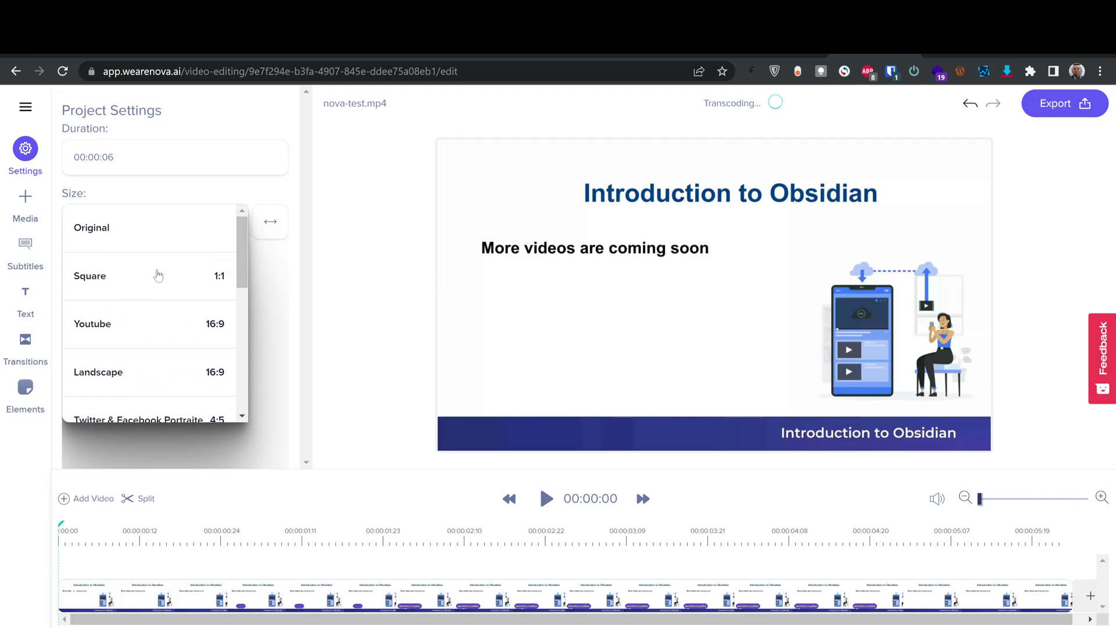
pyautogui.scroll(-4, 158, 276)
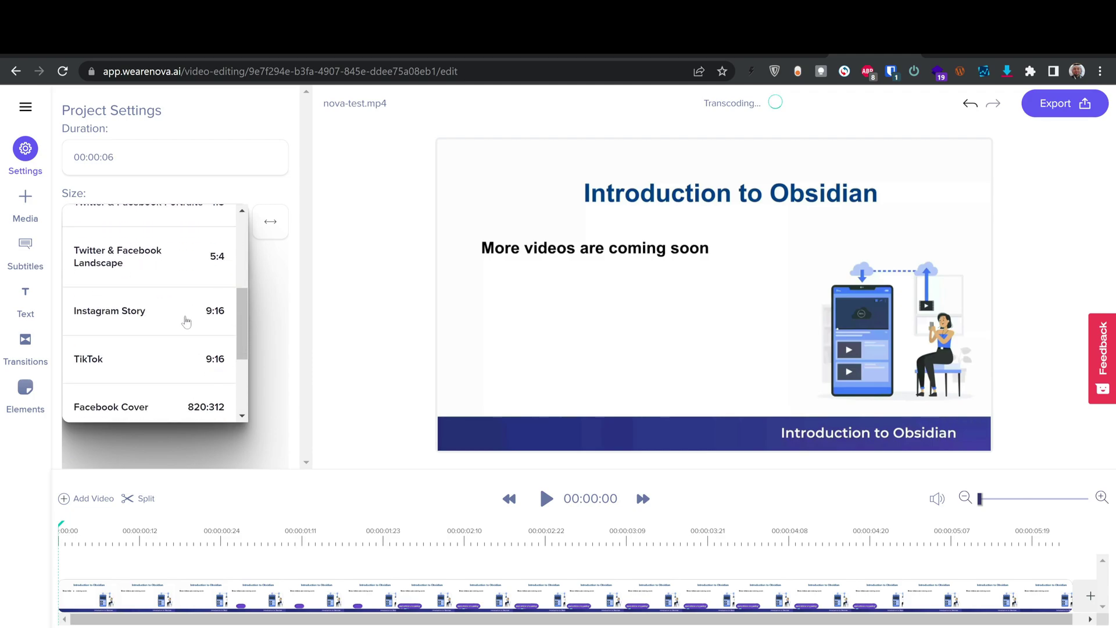
pyautogui.scroll(-1, 105, 366)
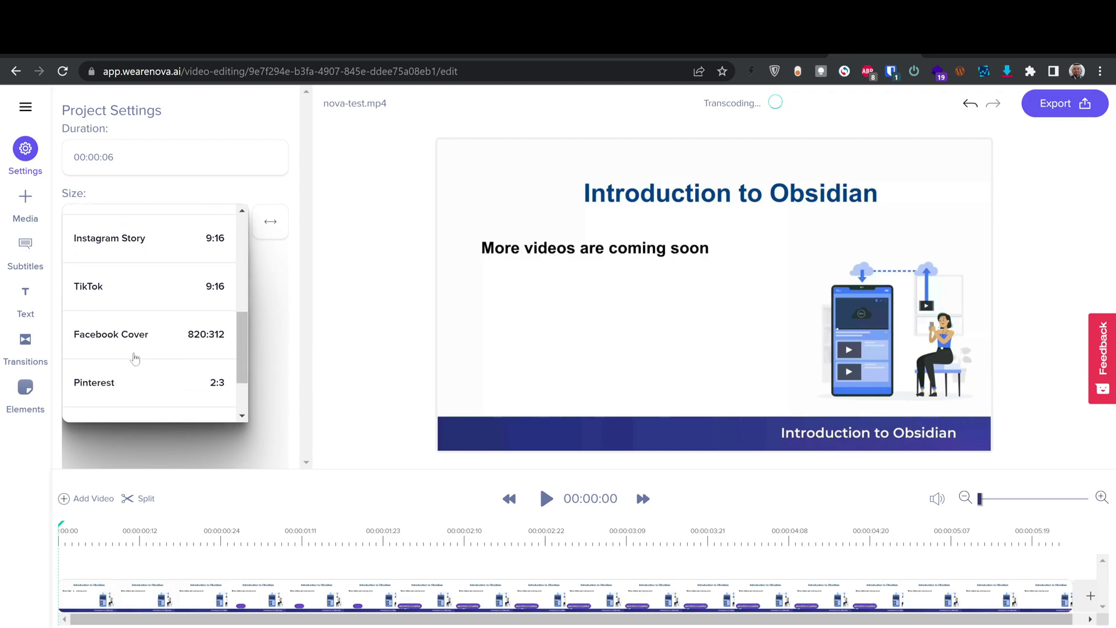
pyautogui.scroll(5, 135, 359)
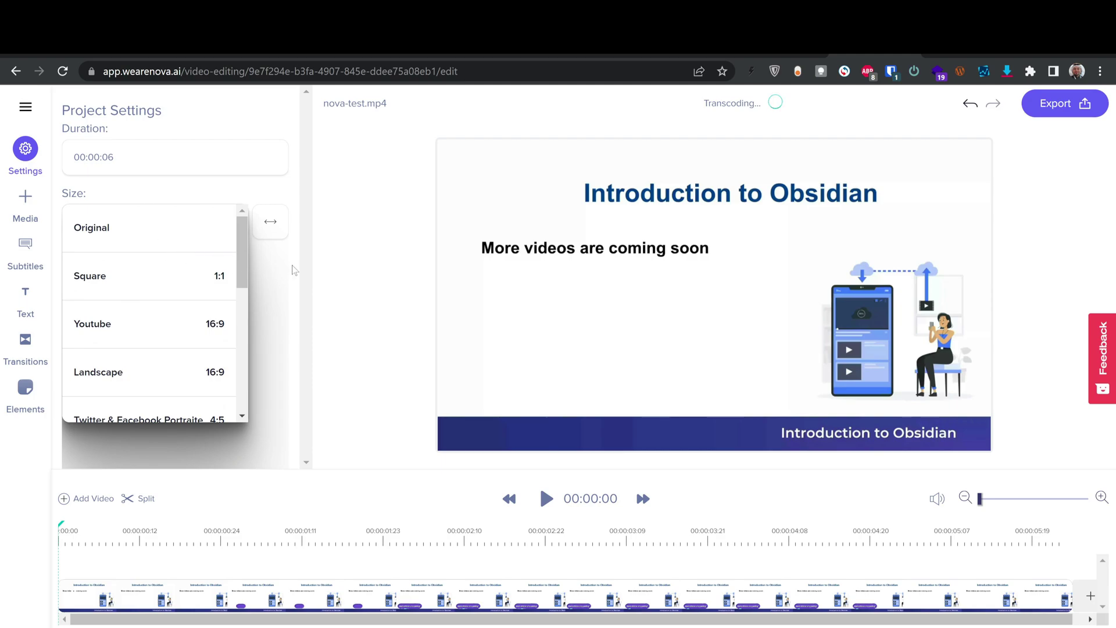
pyautogui.scroll(-3, 115, 342)
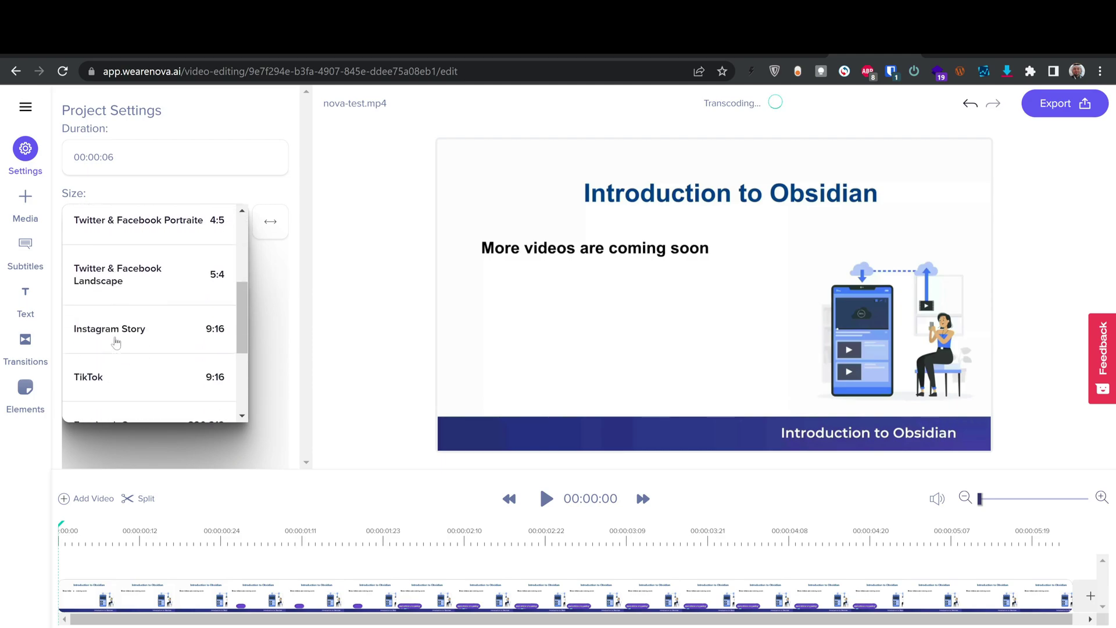
pyautogui.scroll(3, 134, 324)
pyautogui.scroll(-3, 133, 324)
pyautogui.click(133, 323)
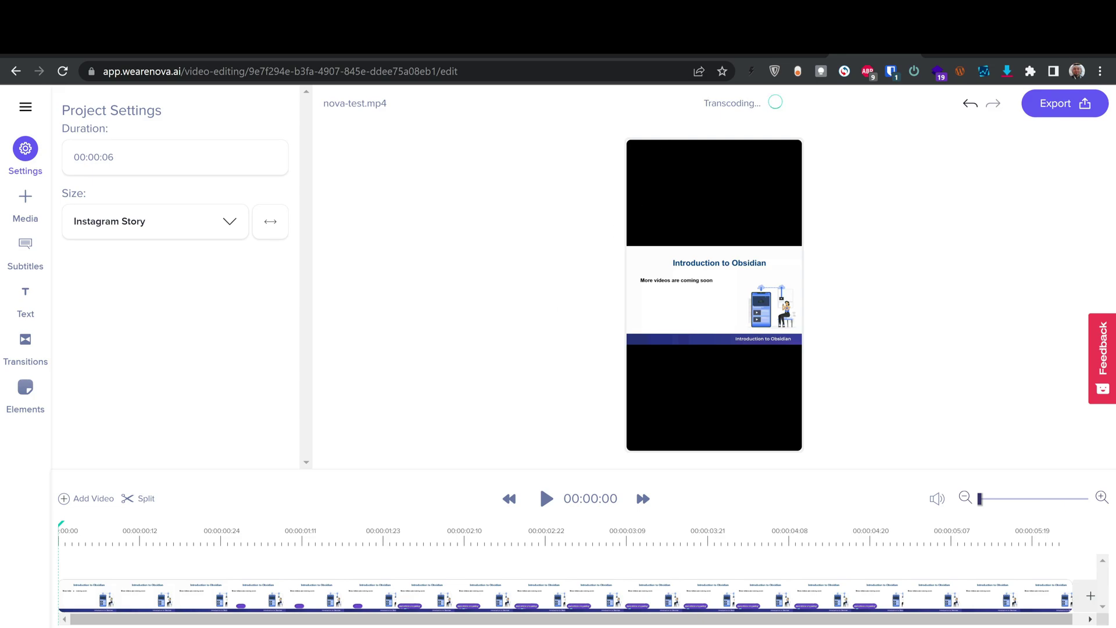
pyautogui.click(164, 228)
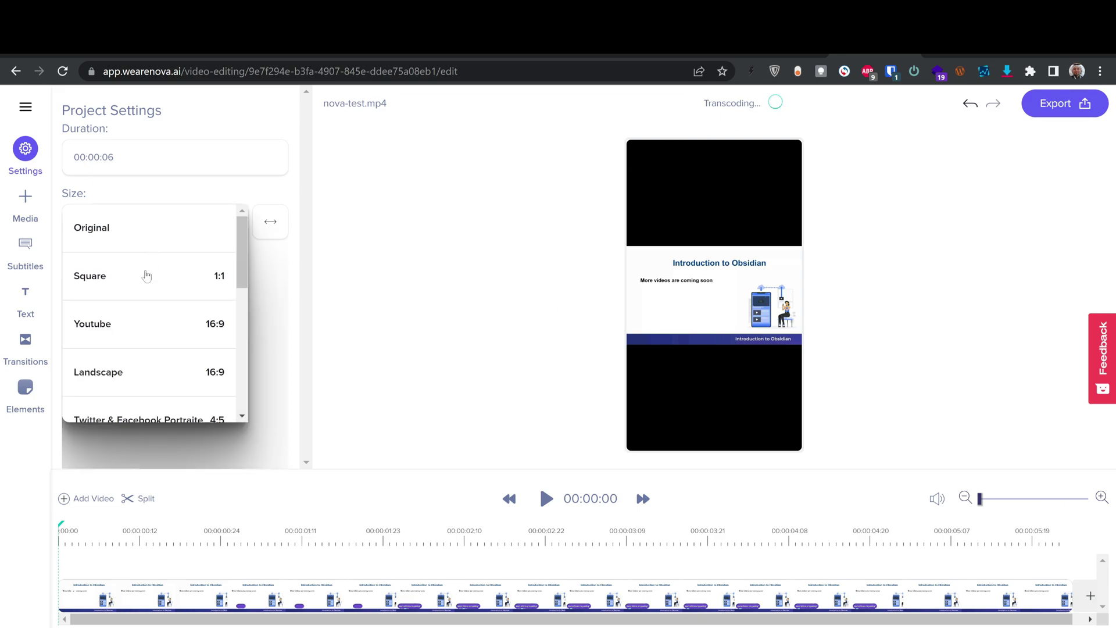
pyautogui.click(141, 242)
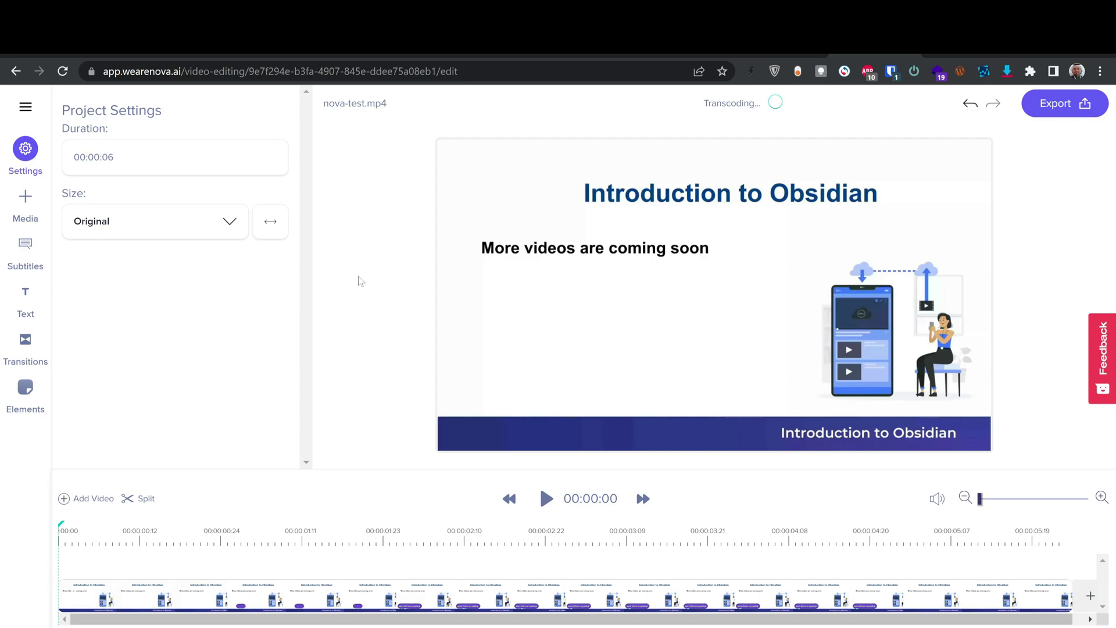
# Select the nova-test.mp4 clip, drag its audio volume down from 70%, and test the preview.
pyautogui.click(26, 249)
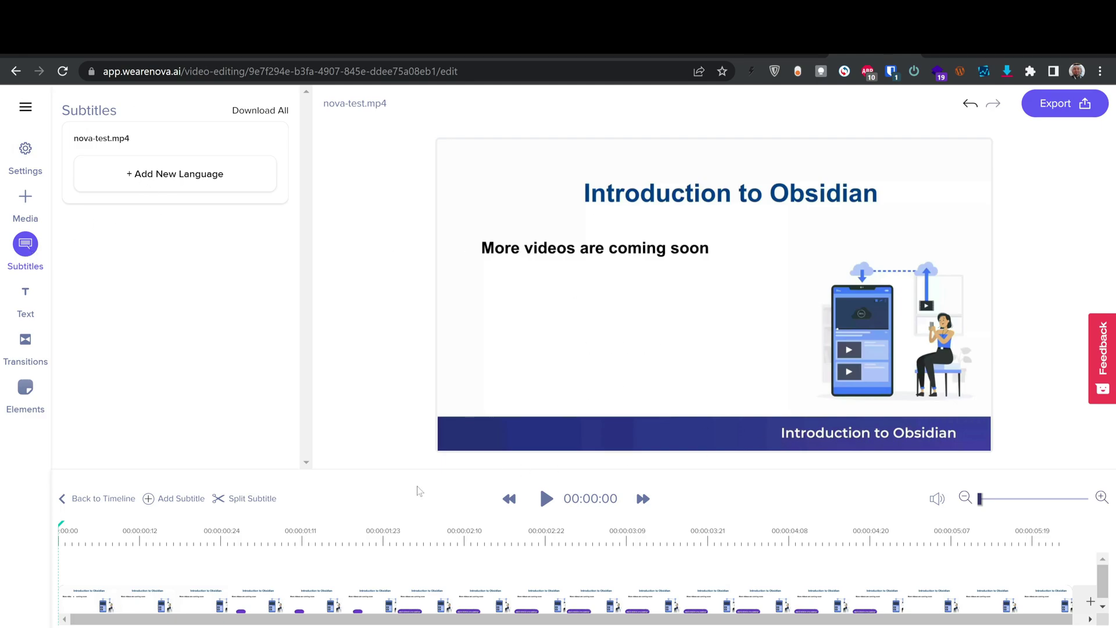
pyautogui.click(164, 597)
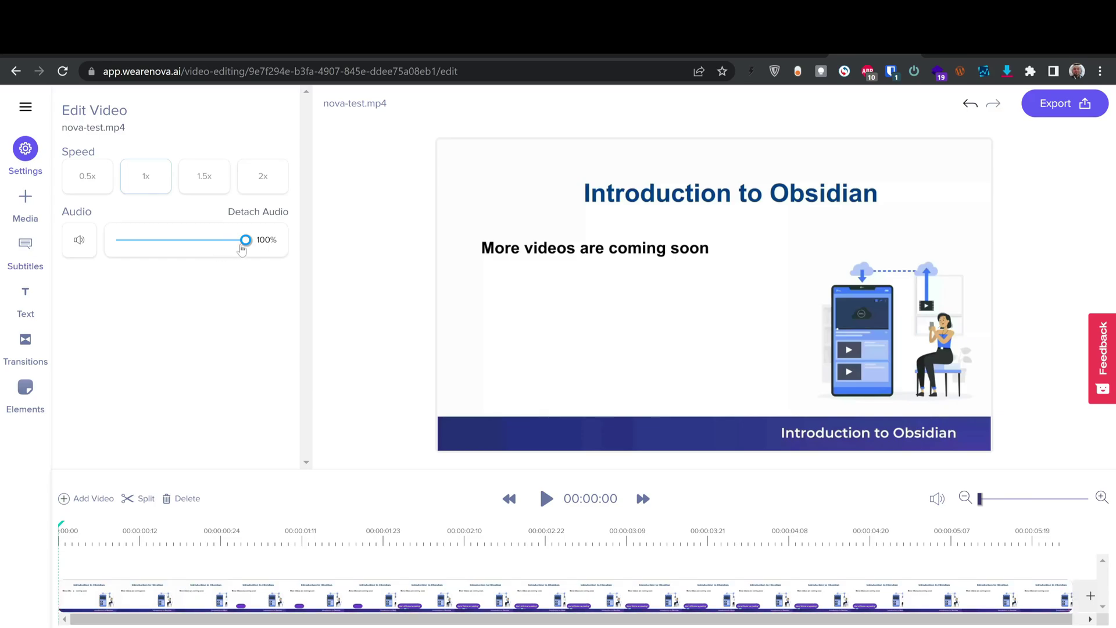
pyautogui.moveTo(243, 248); pyautogui.dragTo(214, 254)
pyautogui.click(937, 500)
pyautogui.click(936, 500)
pyautogui.click(546, 500)
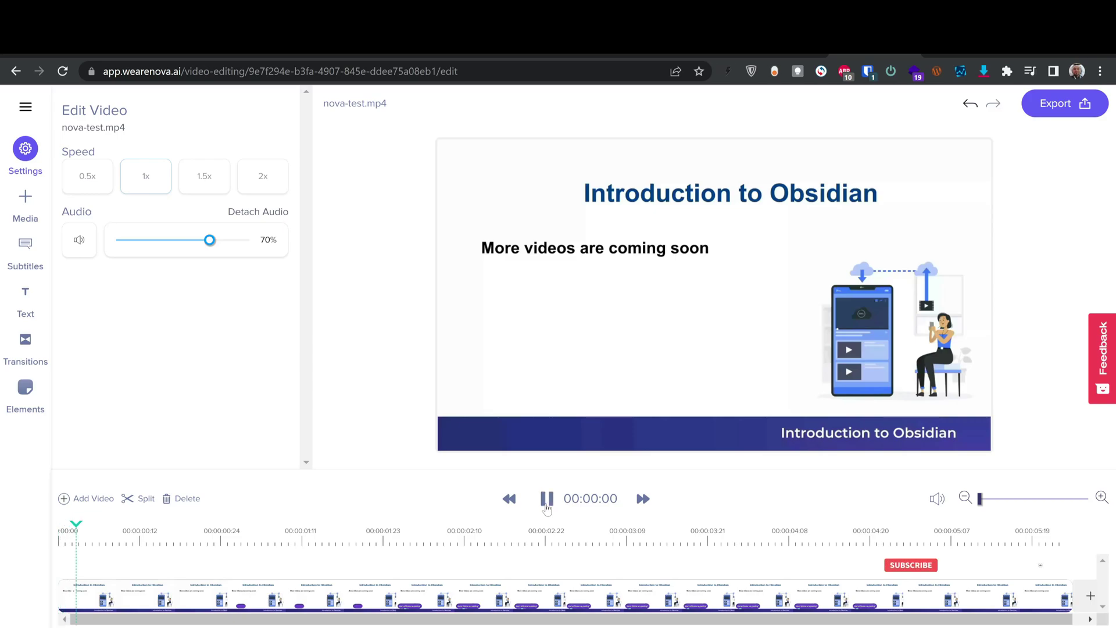
pyautogui.click(547, 499)
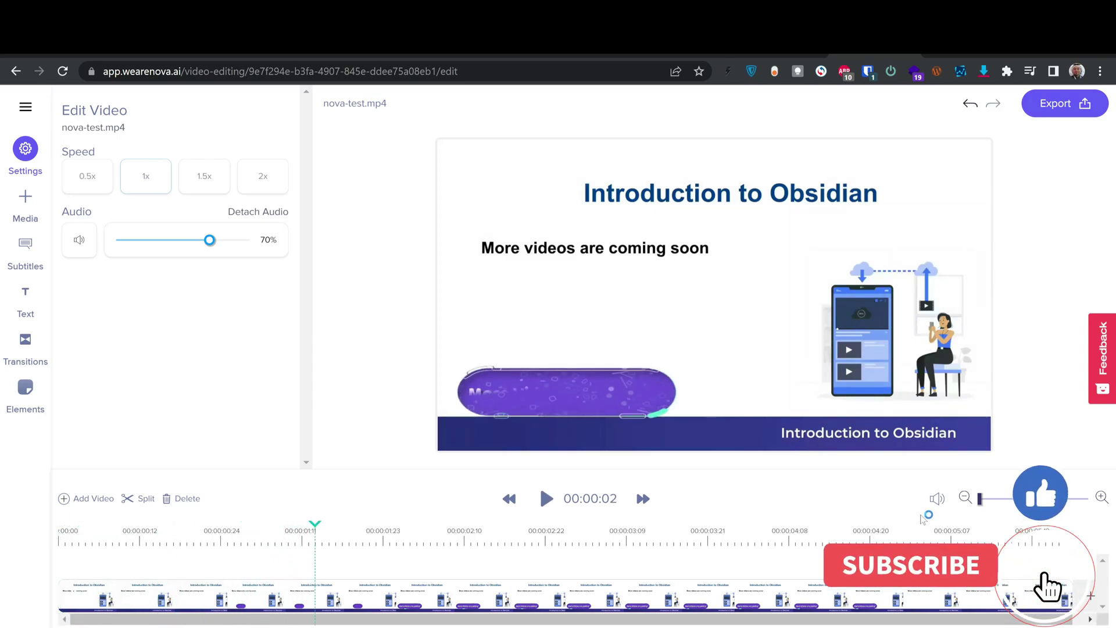
# Finish lowering the clip's audio to 30% after checking playback, then show the Subtitles panel.
pyautogui.click(937, 501)
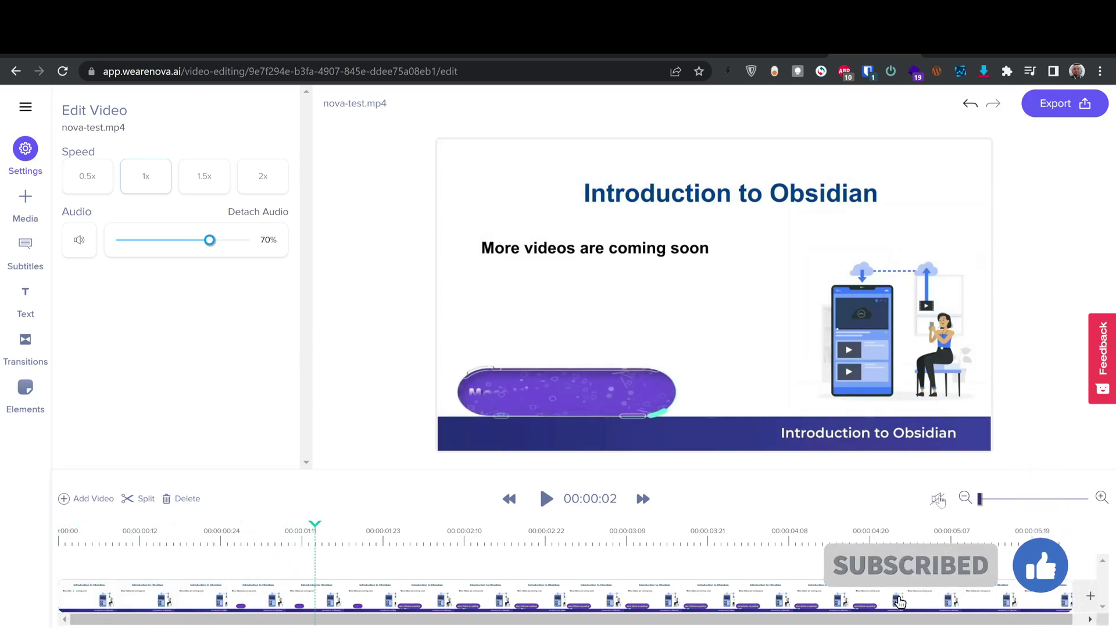
pyautogui.click(546, 500)
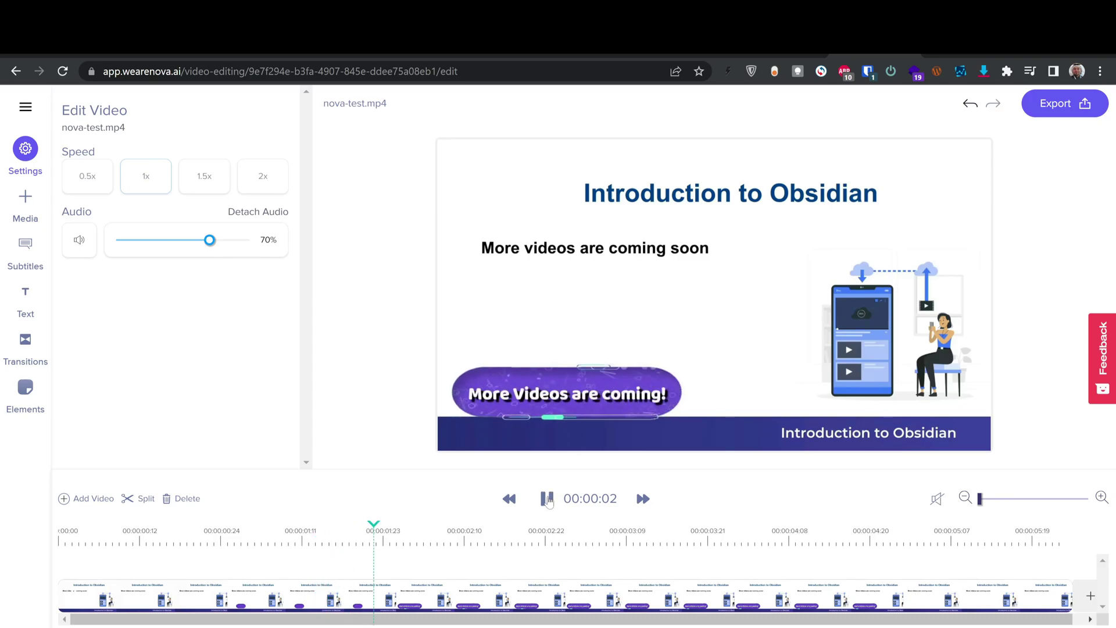
pyautogui.click(937, 498)
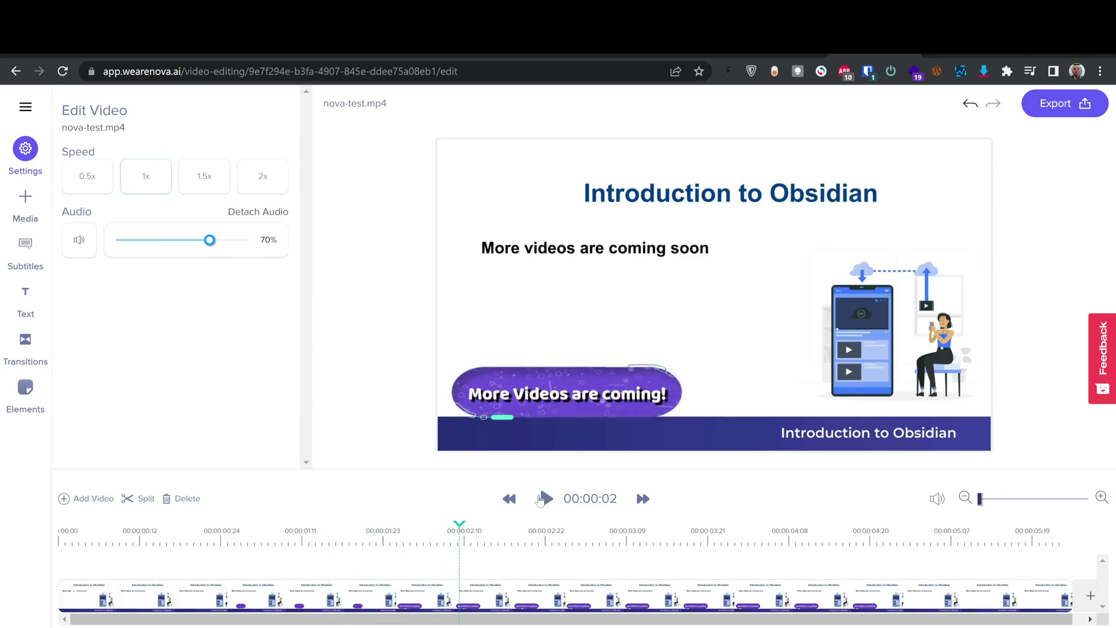
pyautogui.click(540, 500)
pyautogui.moveTo(209, 241); pyautogui.dragTo(156, 243)
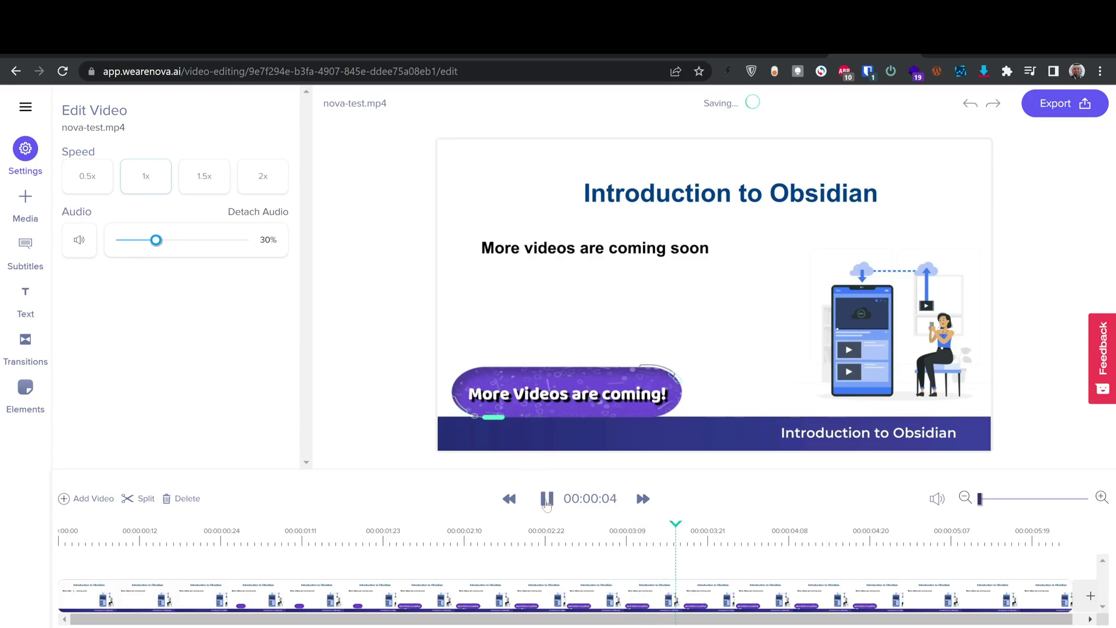
pyautogui.click(546, 500)
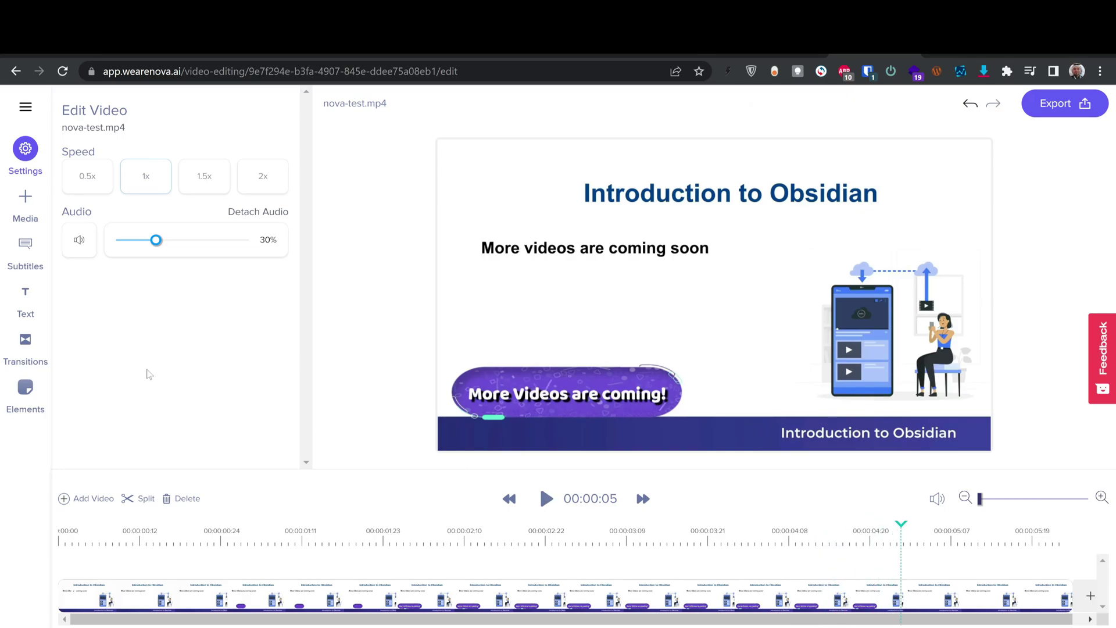
pyautogui.click(25, 251)
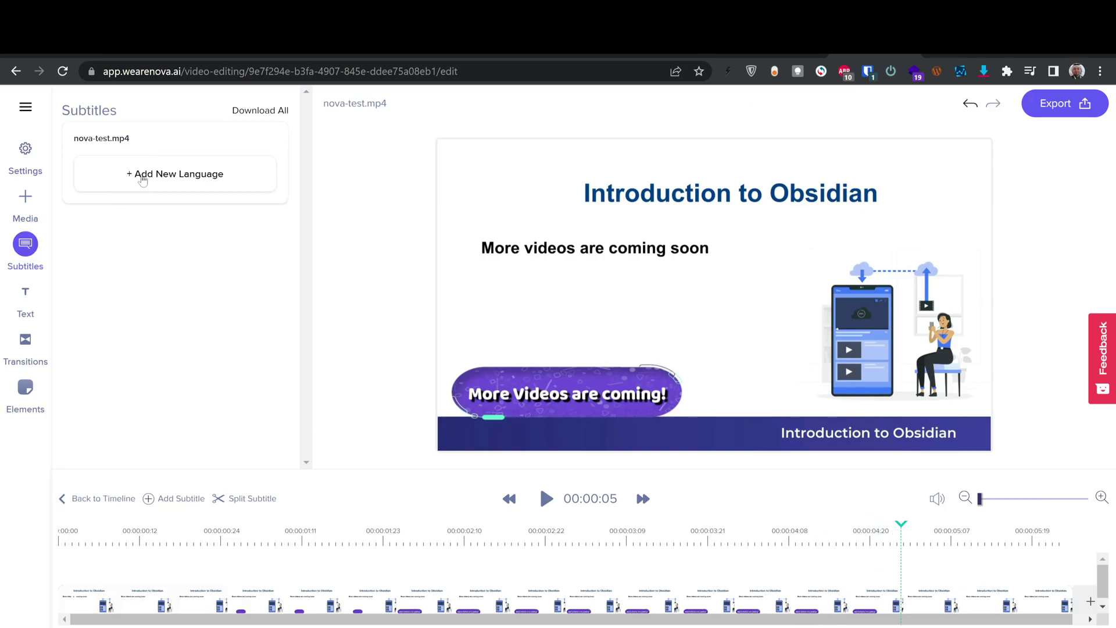
# Add a new subtitle language for nova-test.mp4 with Autodetect (Recommended) as the spoken language.
pyautogui.click(143, 181)
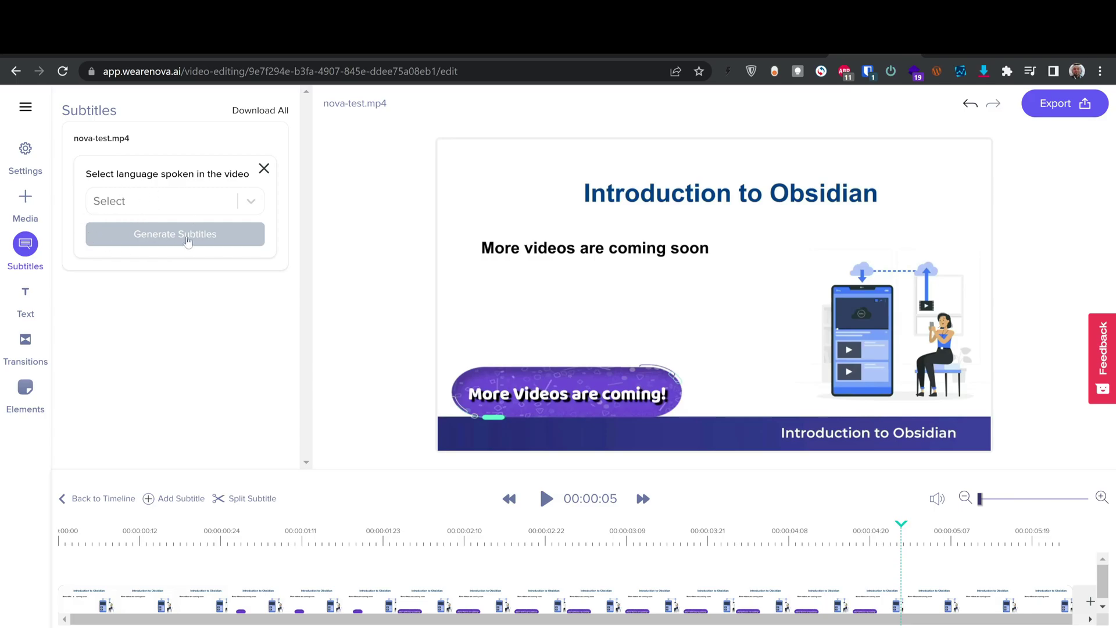
pyautogui.click(251, 203)
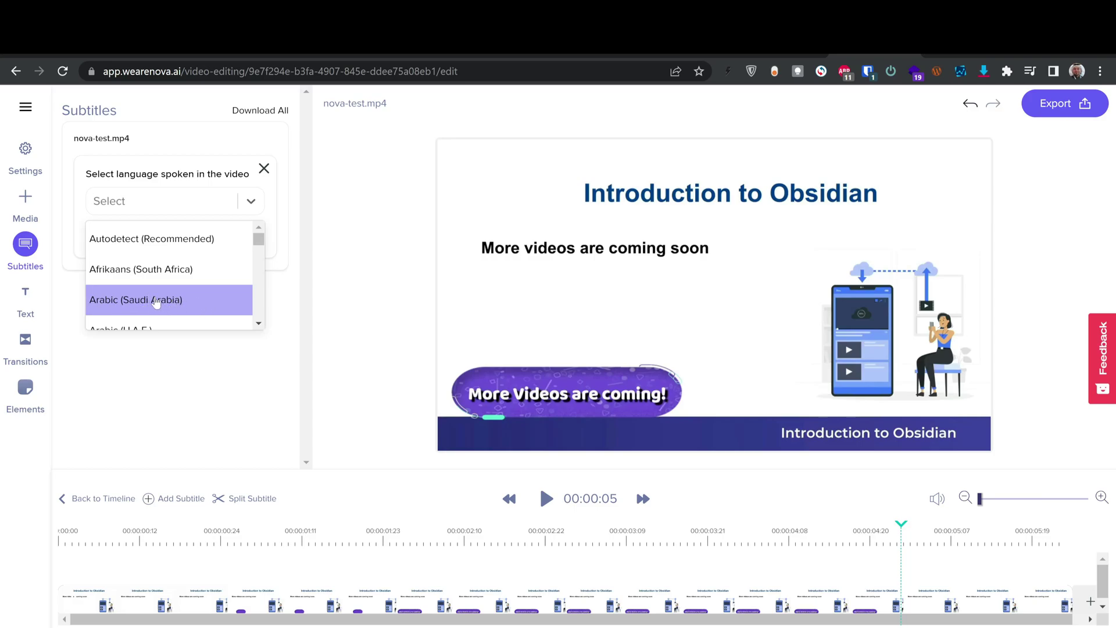
pyautogui.scroll(-1, 157, 297)
pyautogui.scroll(-4, 169, 287)
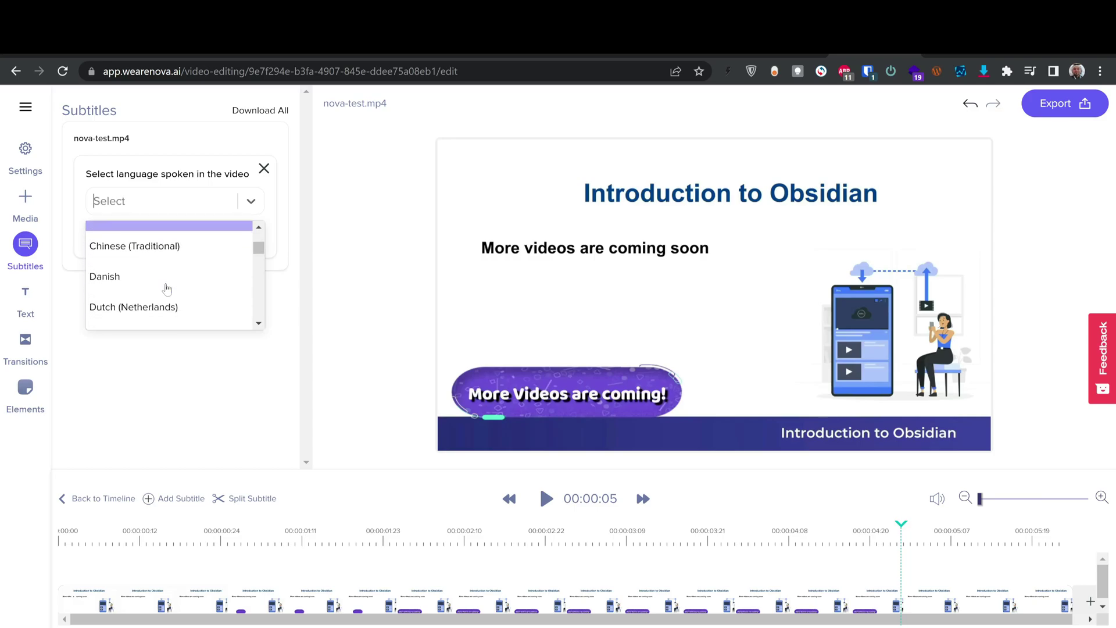
pyautogui.scroll(-8, 190, 281)
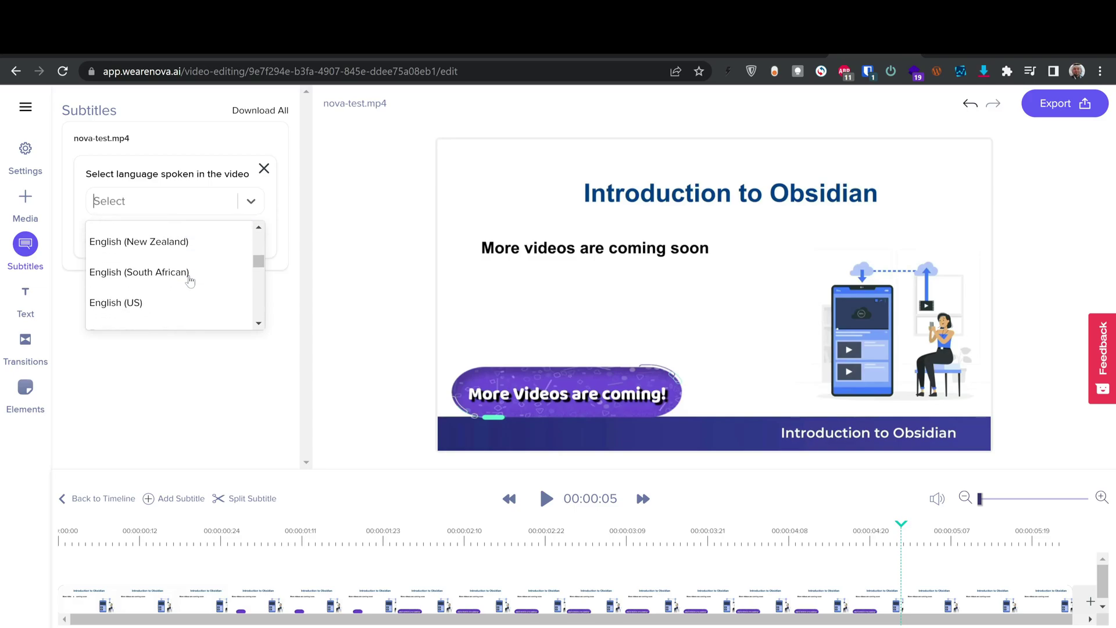
pyautogui.scroll(-10, 191, 282)
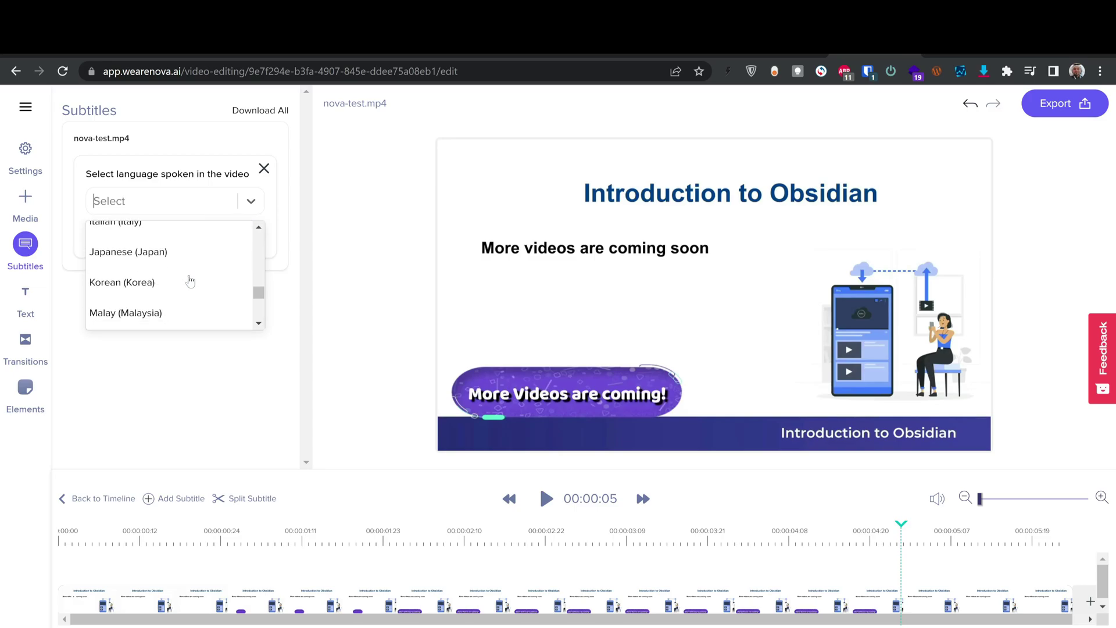
pyautogui.scroll(15, 156, 311)
pyautogui.scroll(5, 157, 310)
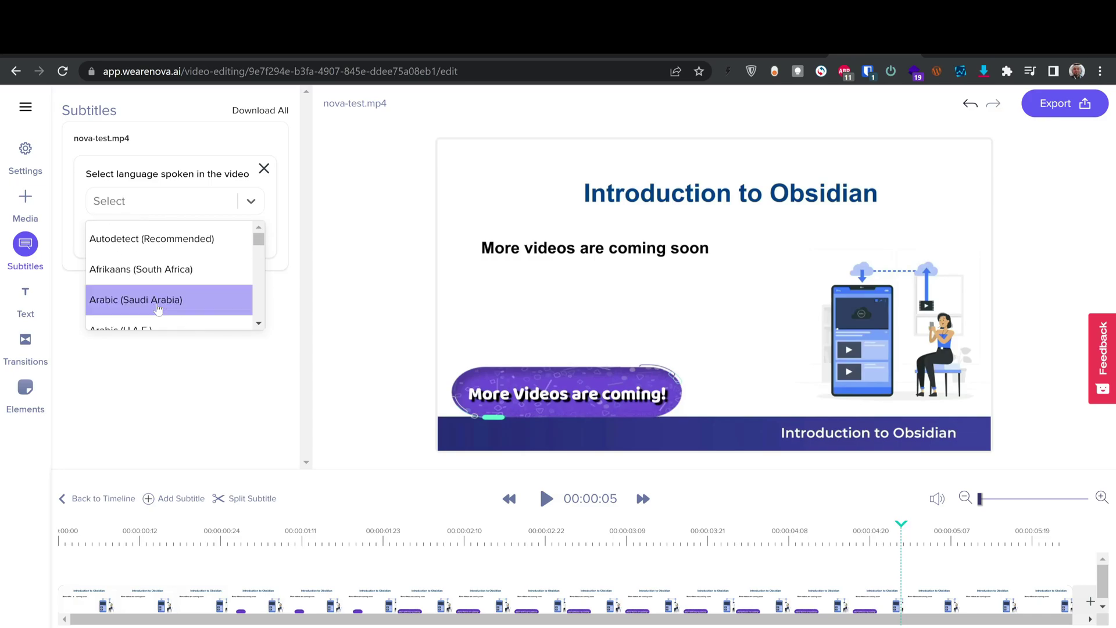
pyautogui.click(147, 245)
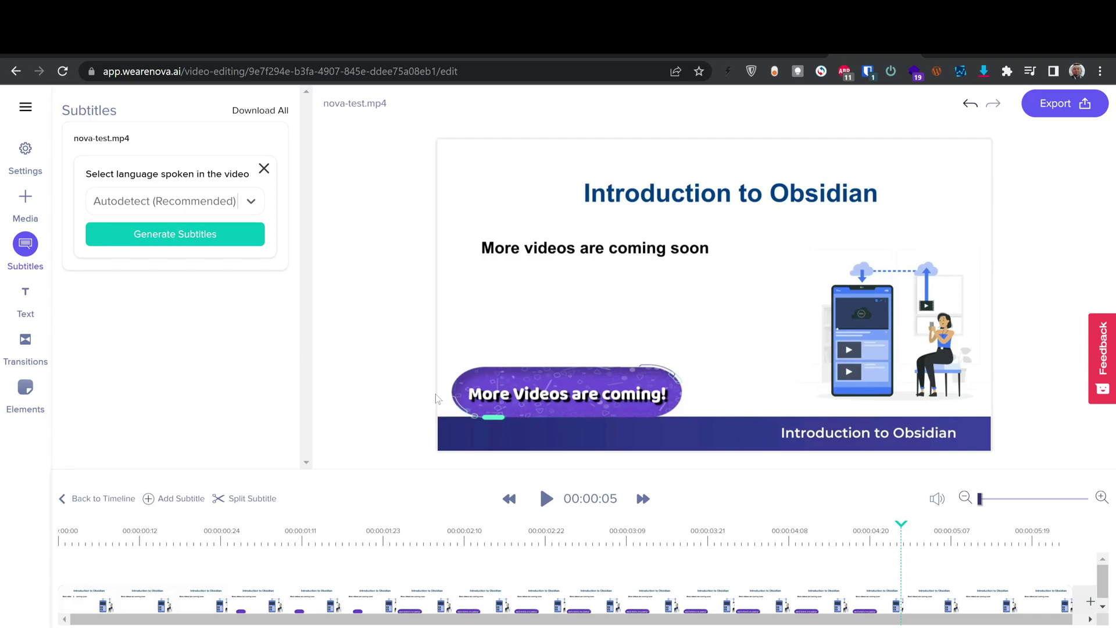
# Generate subtitles from the video's speech, producing 'Hello, everyone.' and a second caption ending at 00:00:05.9.
pyautogui.click(172, 244)
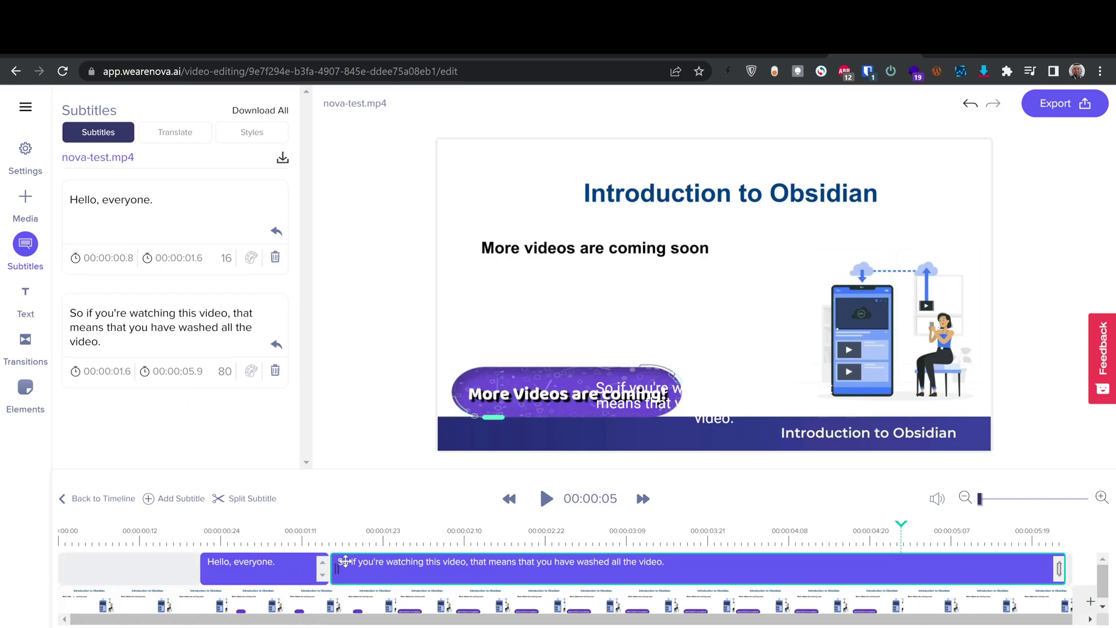
pyautogui.click(396, 585)
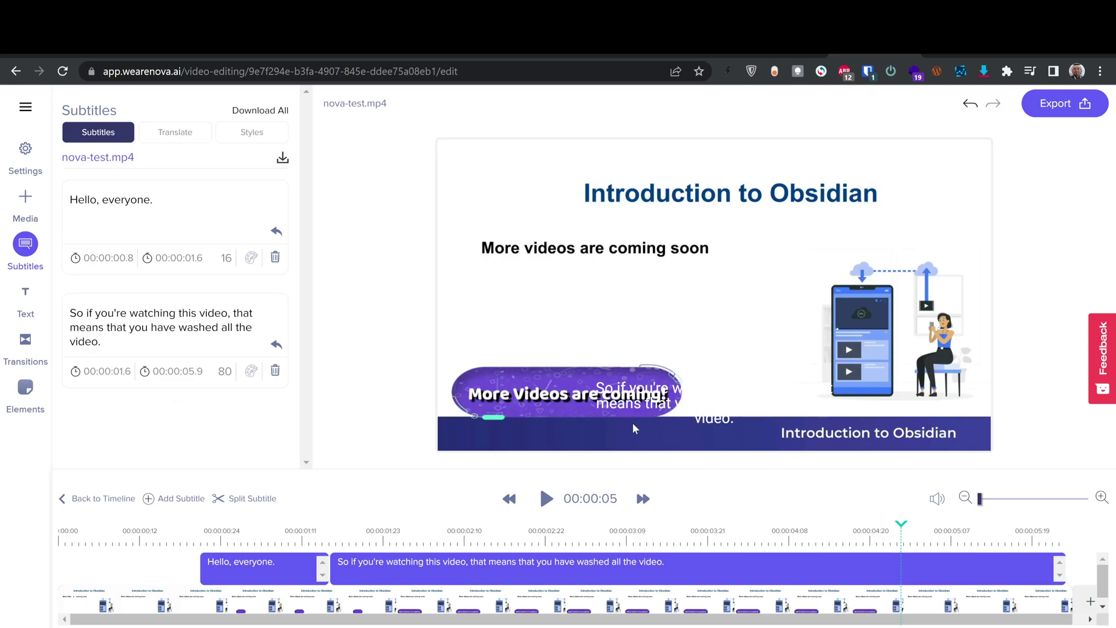
# Set the subtitle text colour to near-black #131313 and apply the Basic style.
pyautogui.click(661, 412)
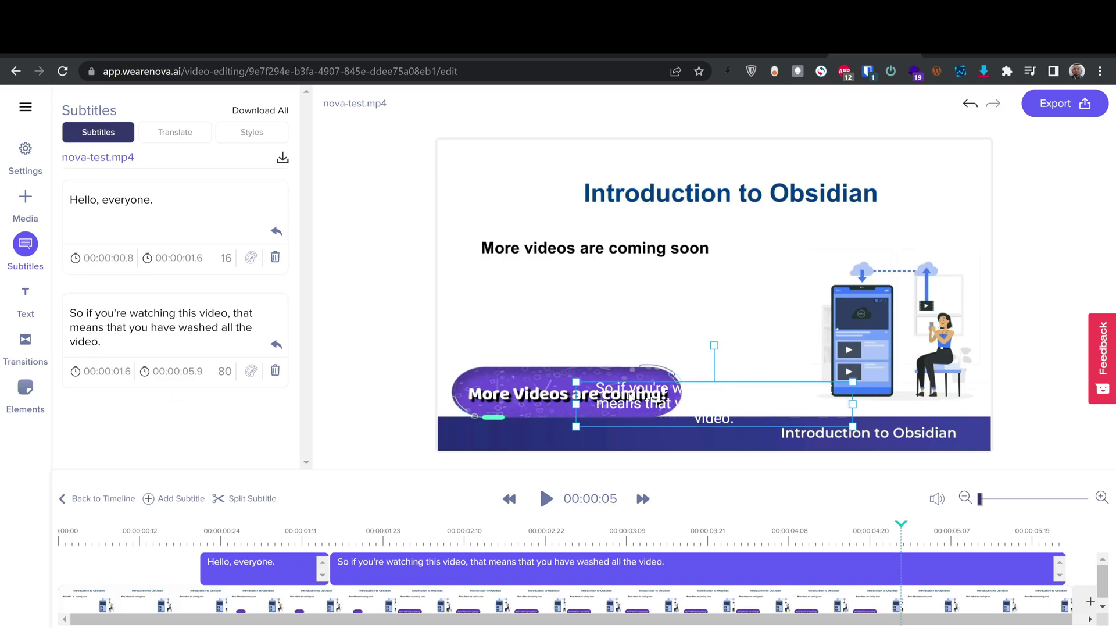
pyautogui.click(247, 135)
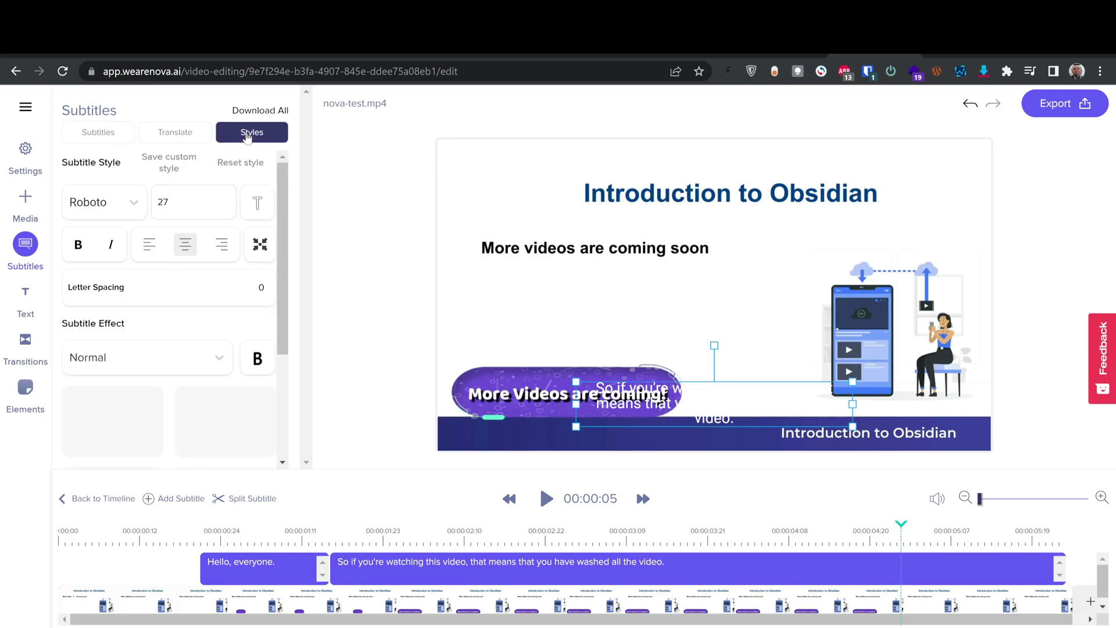
pyautogui.click(255, 239)
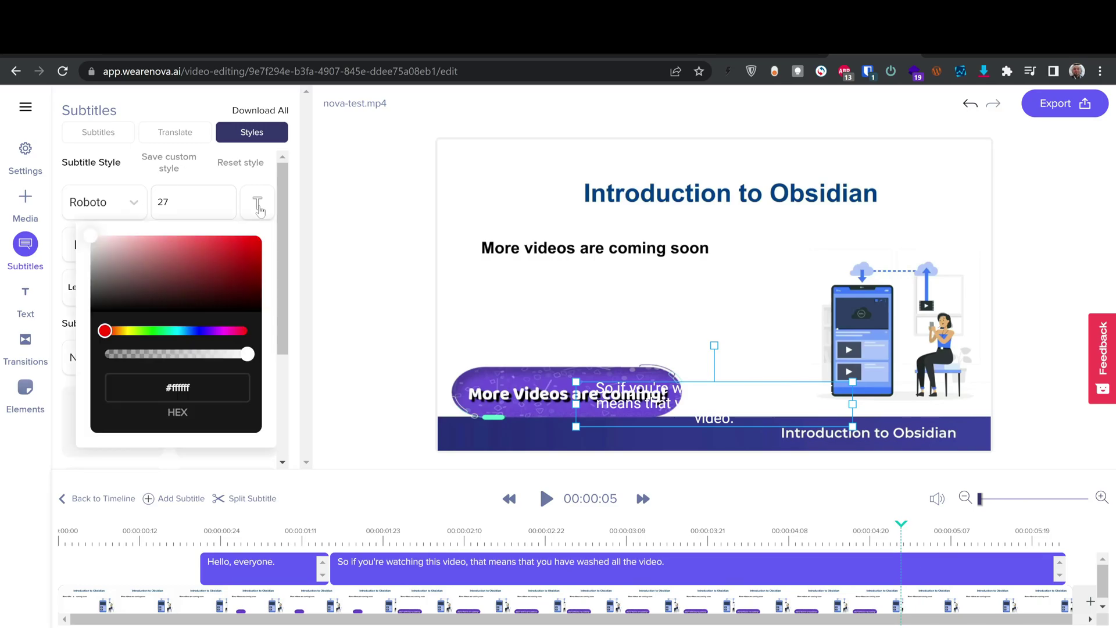
pyautogui.moveTo(119, 302); pyautogui.dragTo(90, 306)
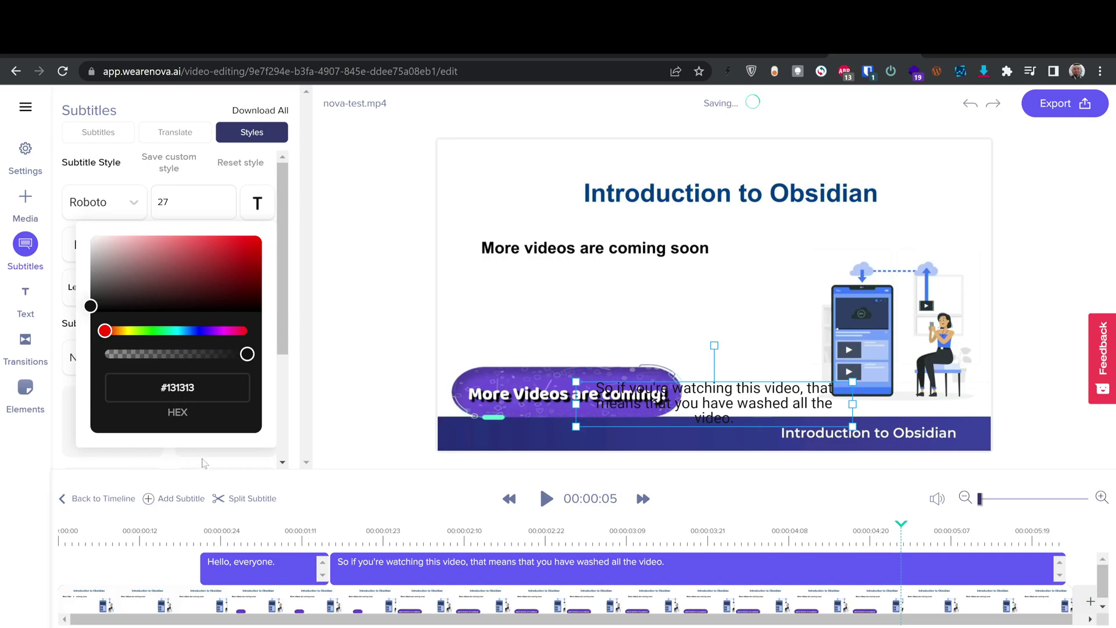
pyautogui.click(56, 446)
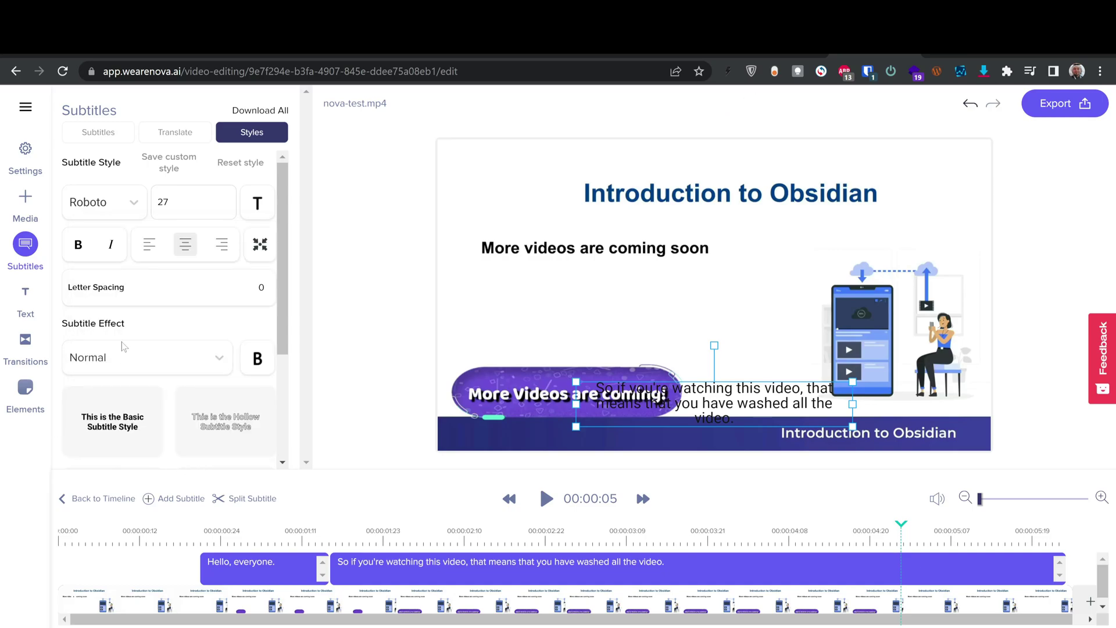
pyautogui.click(112, 423)
# Try the Hollow, Stylistic, Drop and Block subtitle styles, then return to Basic.
pyautogui.click(231, 421)
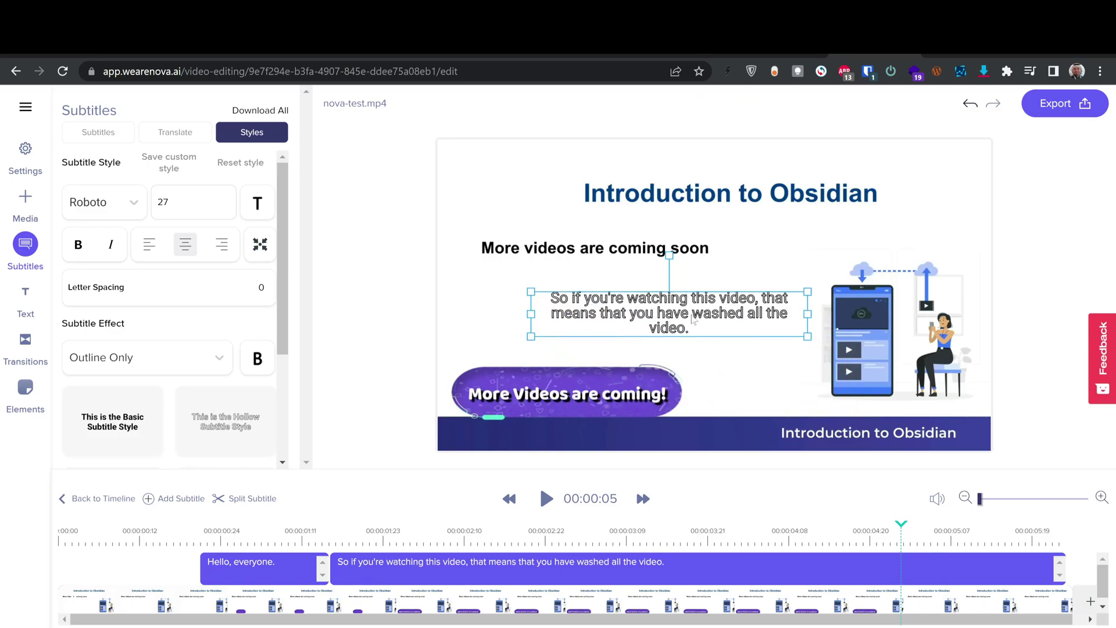
pyautogui.scroll(-3, 218, 375)
pyautogui.click(122, 372)
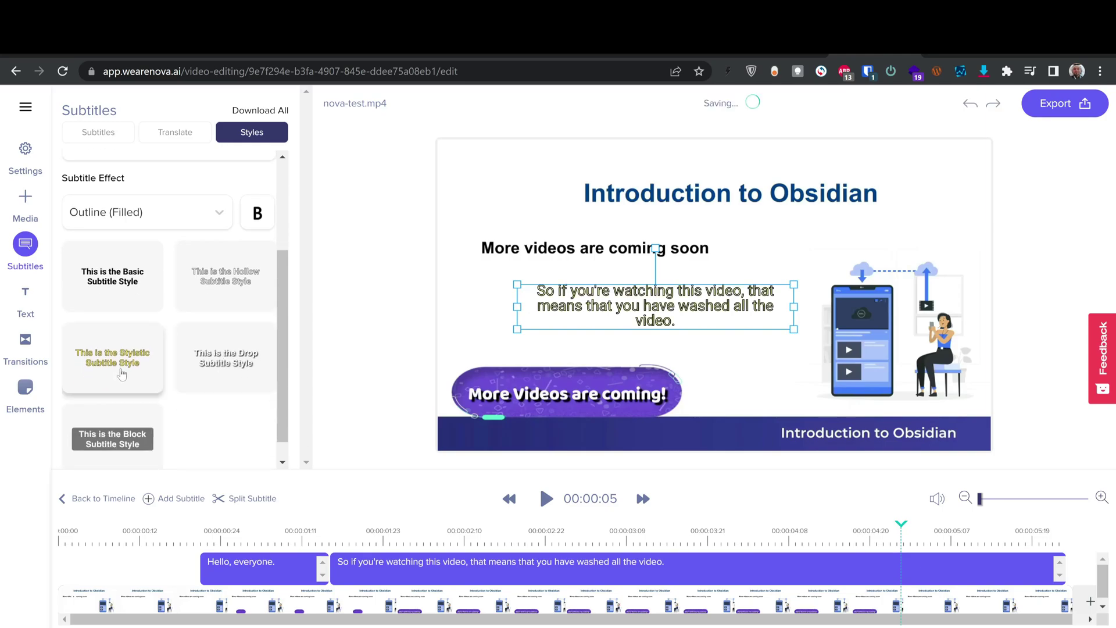
pyautogui.click(213, 367)
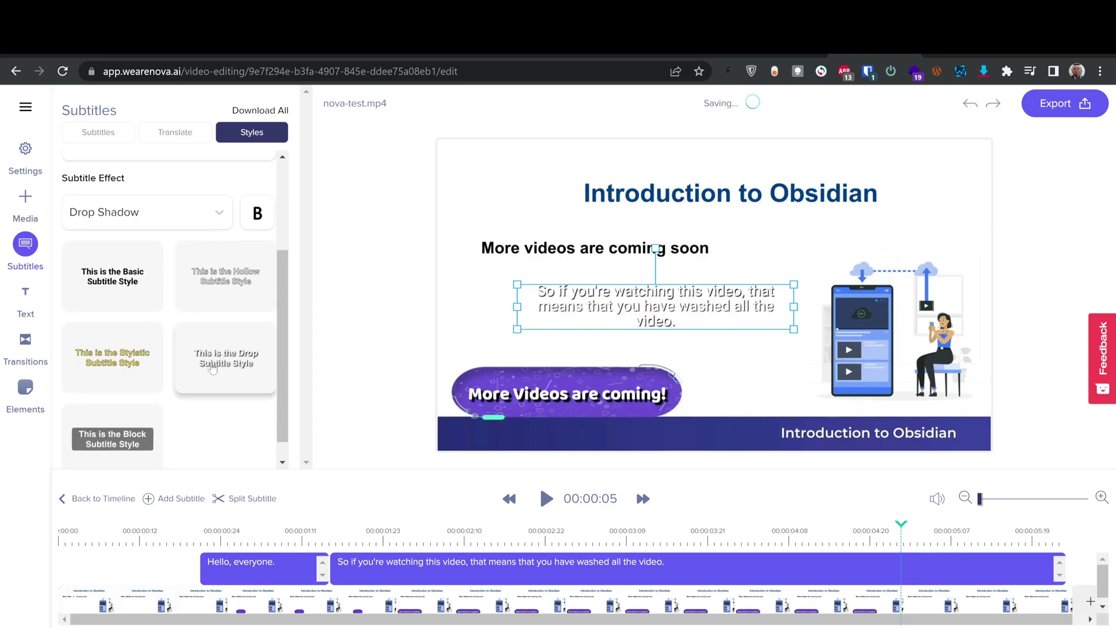
pyautogui.click(107, 446)
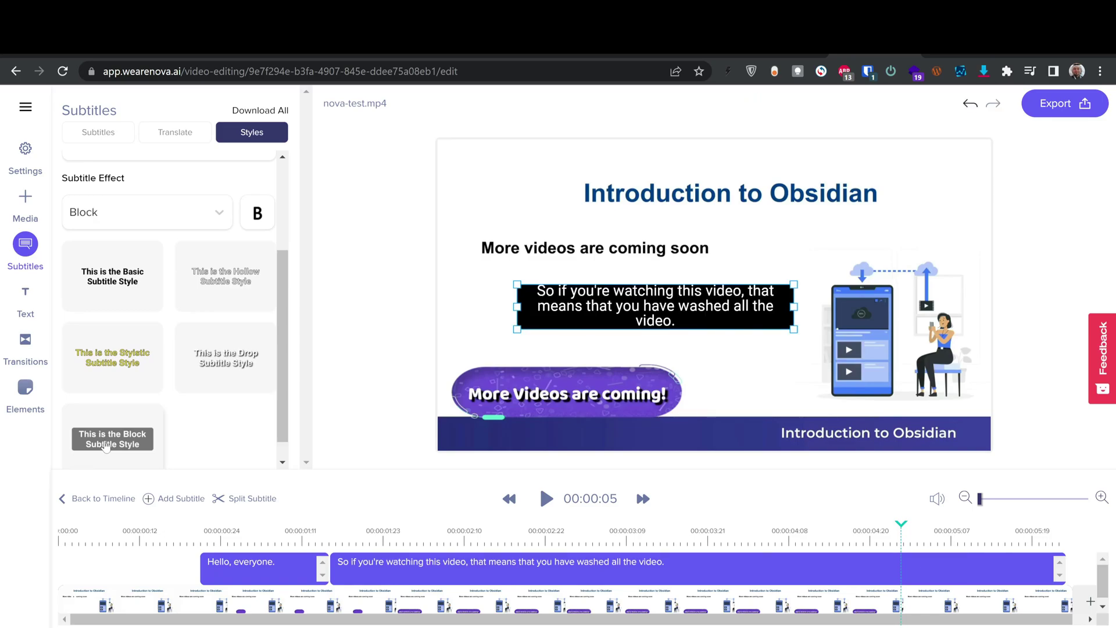
pyautogui.click(112, 278)
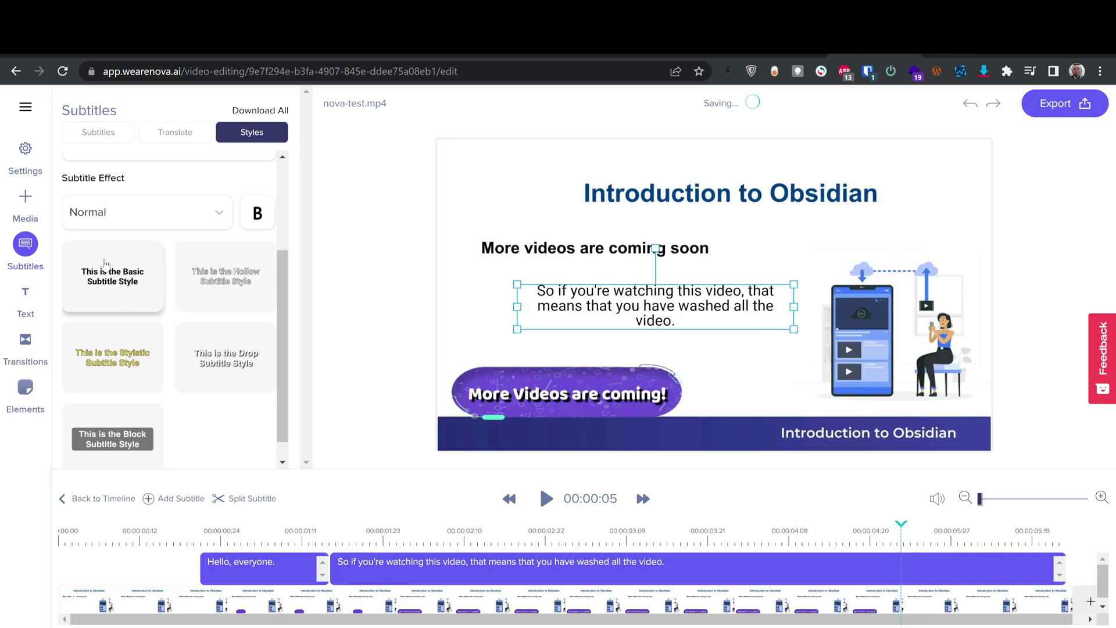
# Place the plain Basic subtitle mid-slide, just above the More Videos are coming! badge.
pyautogui.moveTo(620, 302); pyautogui.dragTo(663, 417)
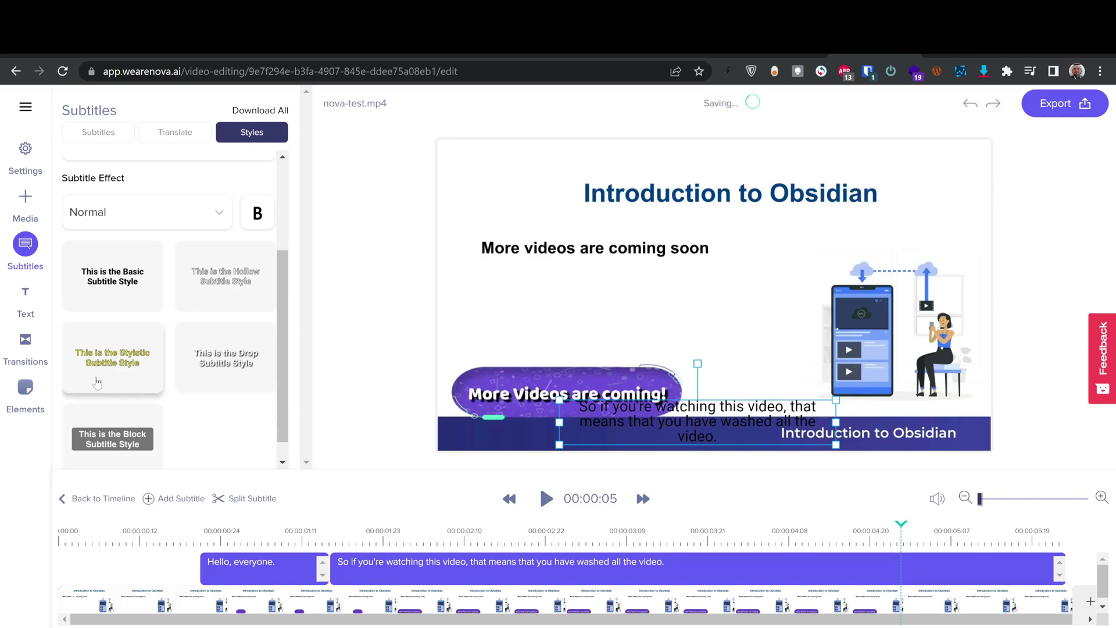
pyautogui.scroll(1, 96, 381)
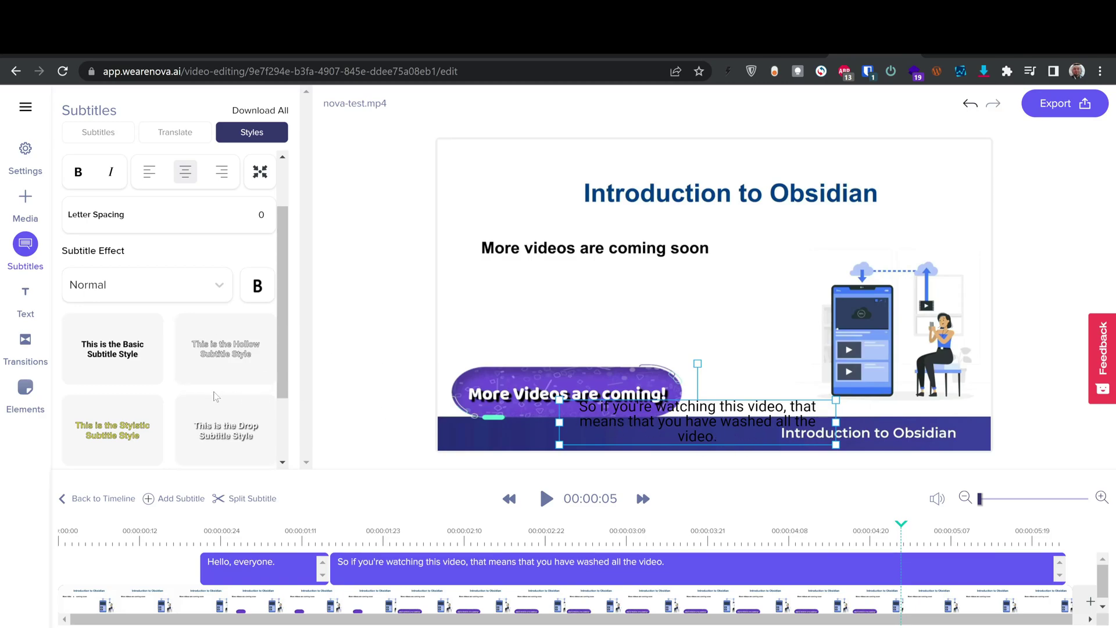
pyautogui.scroll(-2, 212, 393)
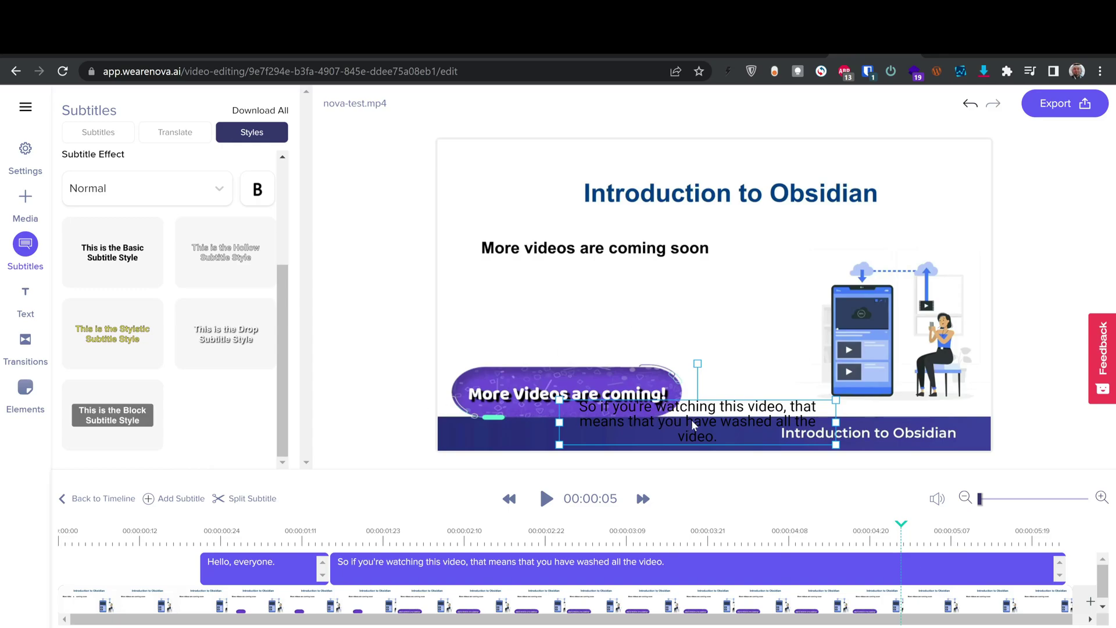
pyautogui.moveTo(701, 331); pyautogui.dragTo(752, 418)
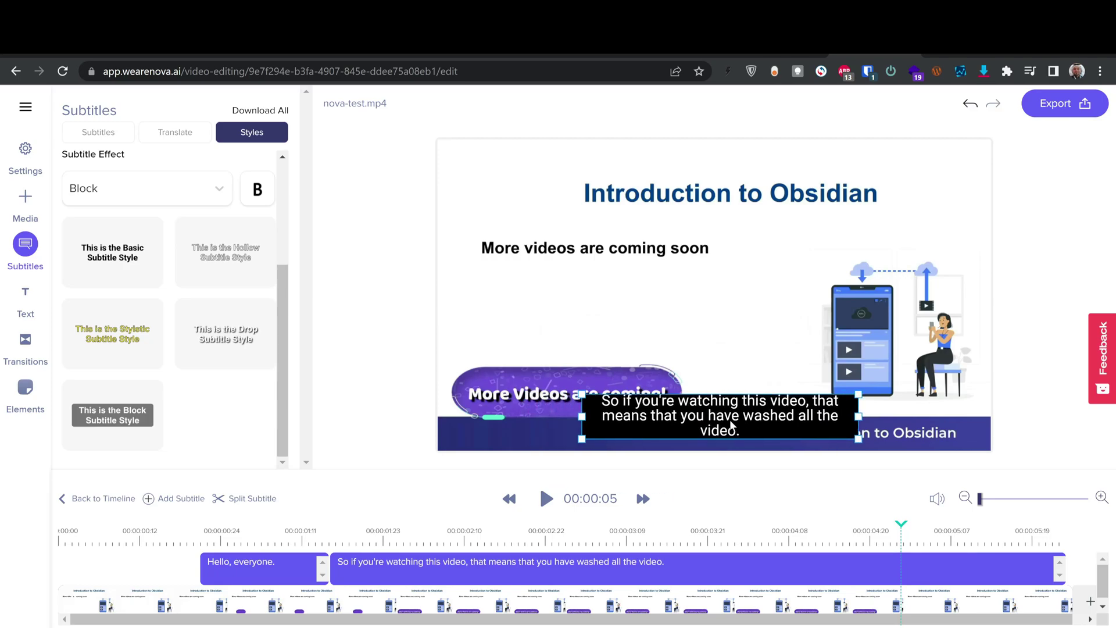
pyautogui.scroll(3, 129, 294)
pyautogui.scroll(-3, 129, 293)
pyautogui.click(129, 290)
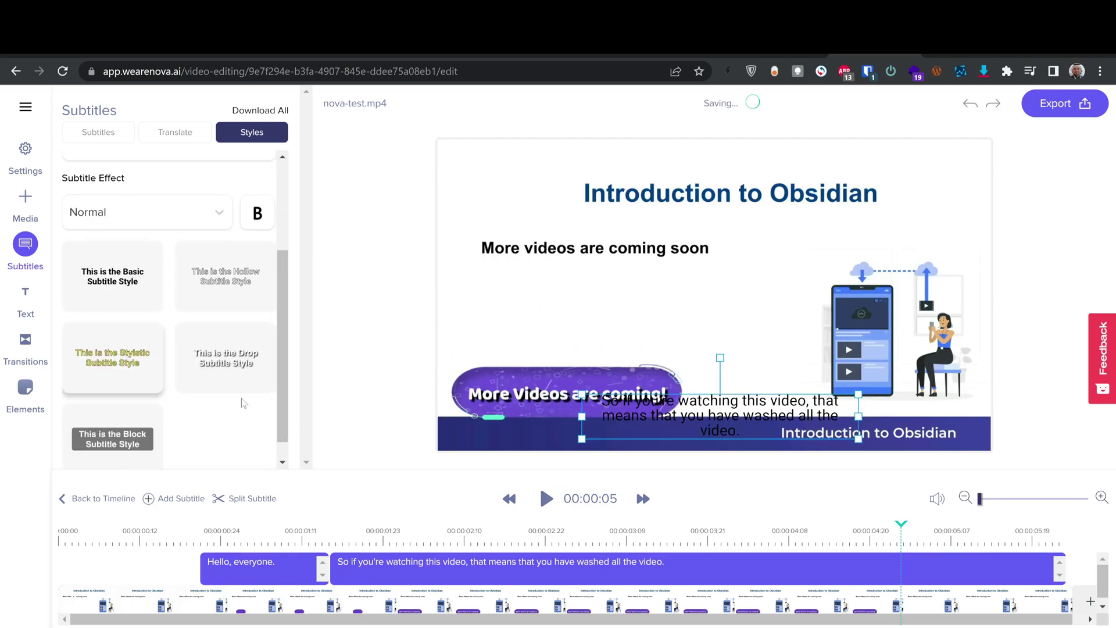
pyautogui.moveTo(685, 419); pyautogui.dragTo(611, 337)
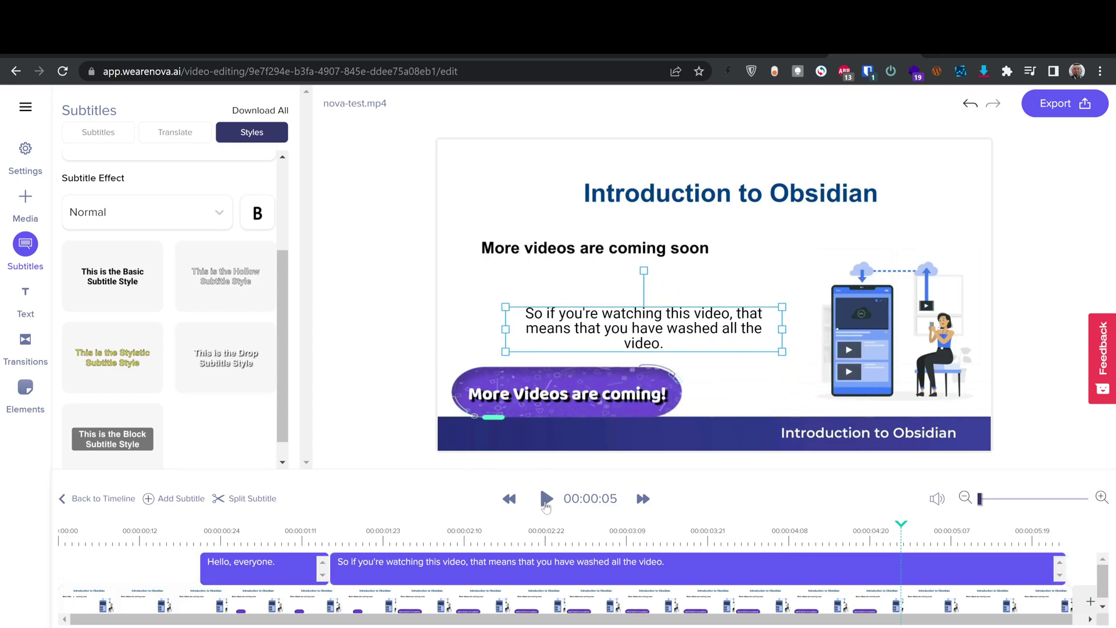
# Preview the subtitle by playing the video from the start to about 00:00:05.
pyautogui.click(546, 503)
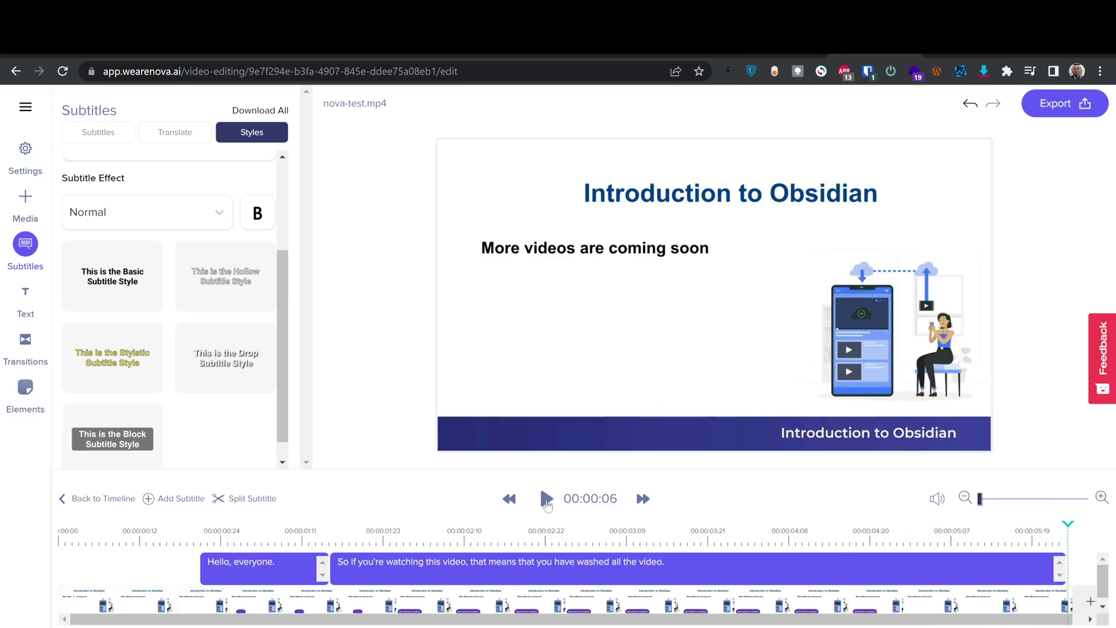
pyautogui.moveTo(1068, 526); pyautogui.dragTo(455, 526)
pyautogui.click(508, 498)
pyautogui.click(536, 502)
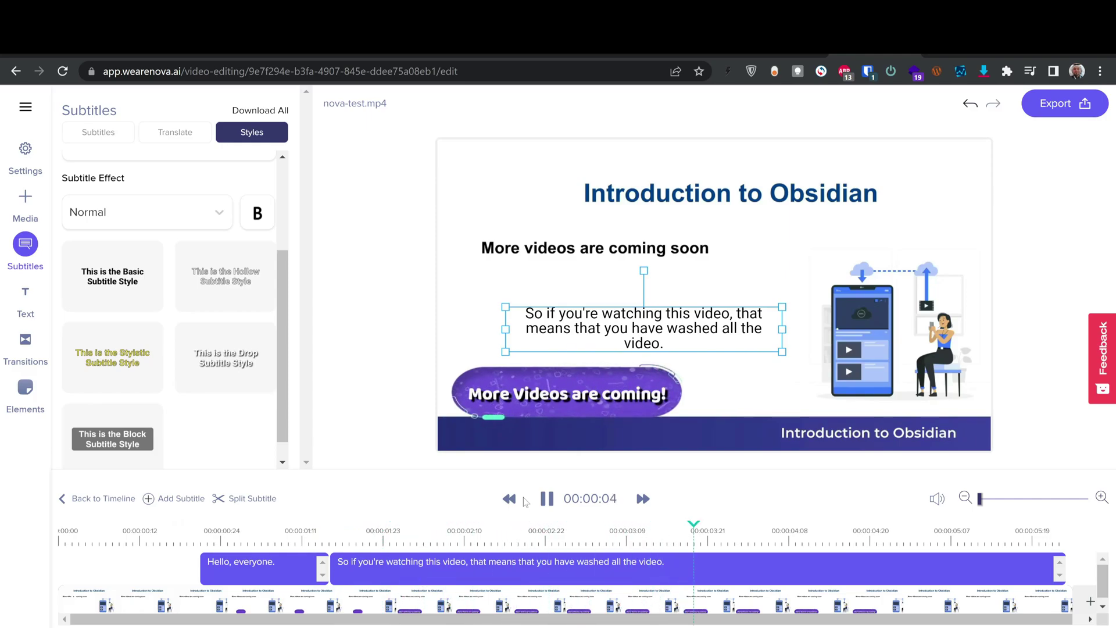
pyautogui.click(546, 498)
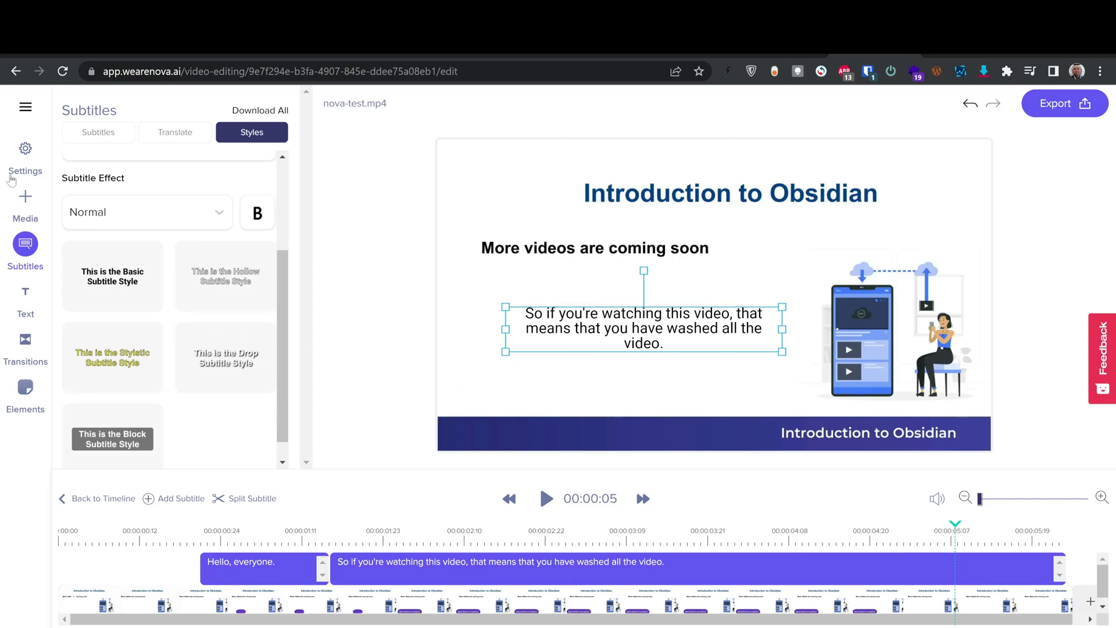
pyautogui.click(90, 134)
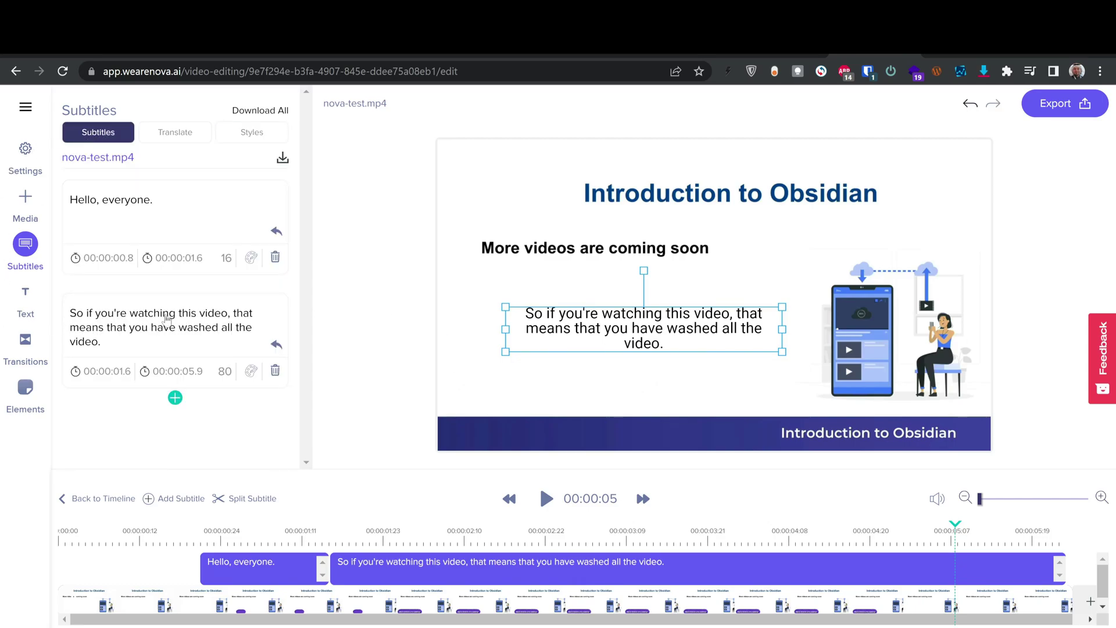
# Edit the second subtitle, changing 'washed' to 'watched' and 'video.' to 'videos'.
pyautogui.click(190, 332)
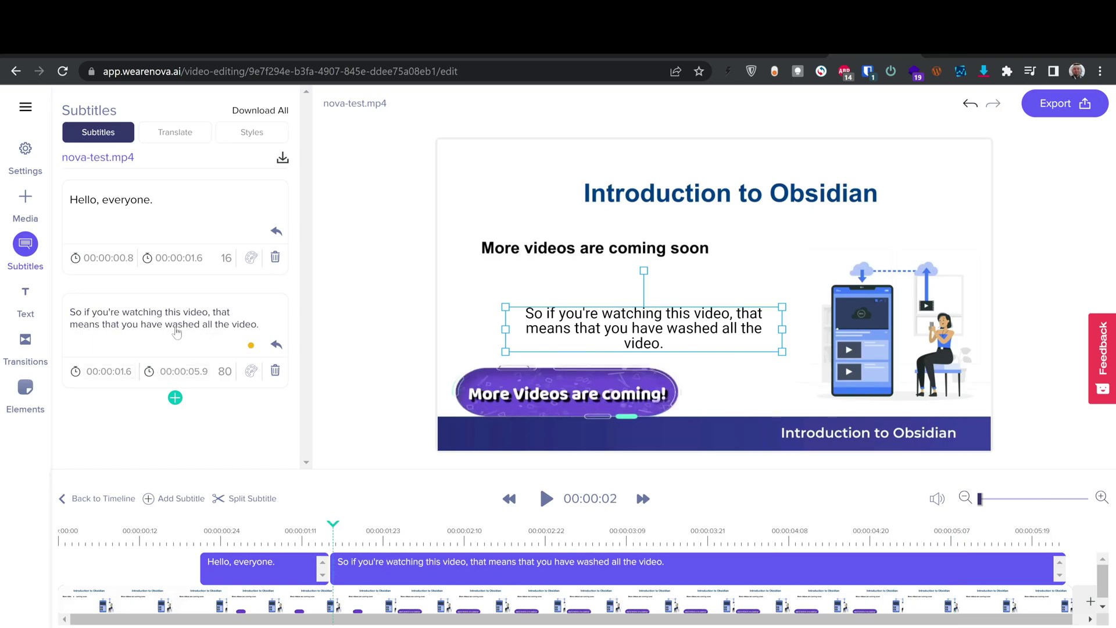
pyautogui.moveTo(178, 326); pyautogui.dragTo(183, 327)
pyautogui.write('tc')
pyautogui.click(114, 343)
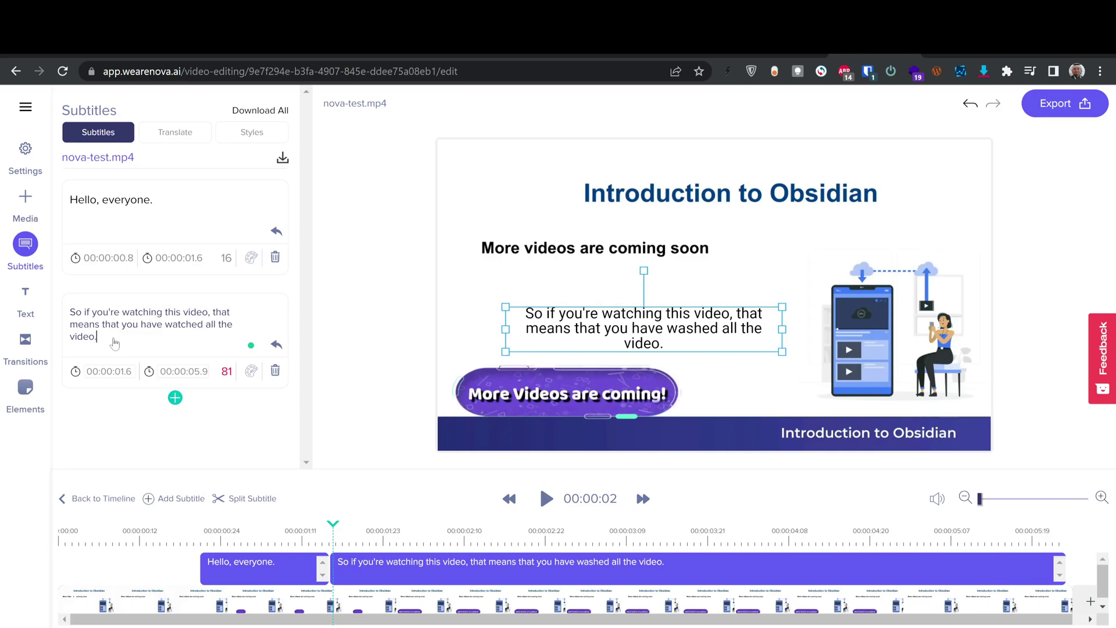
pyautogui.press('BackSpace')
pyautogui.write('s')
pyautogui.click(283, 158)
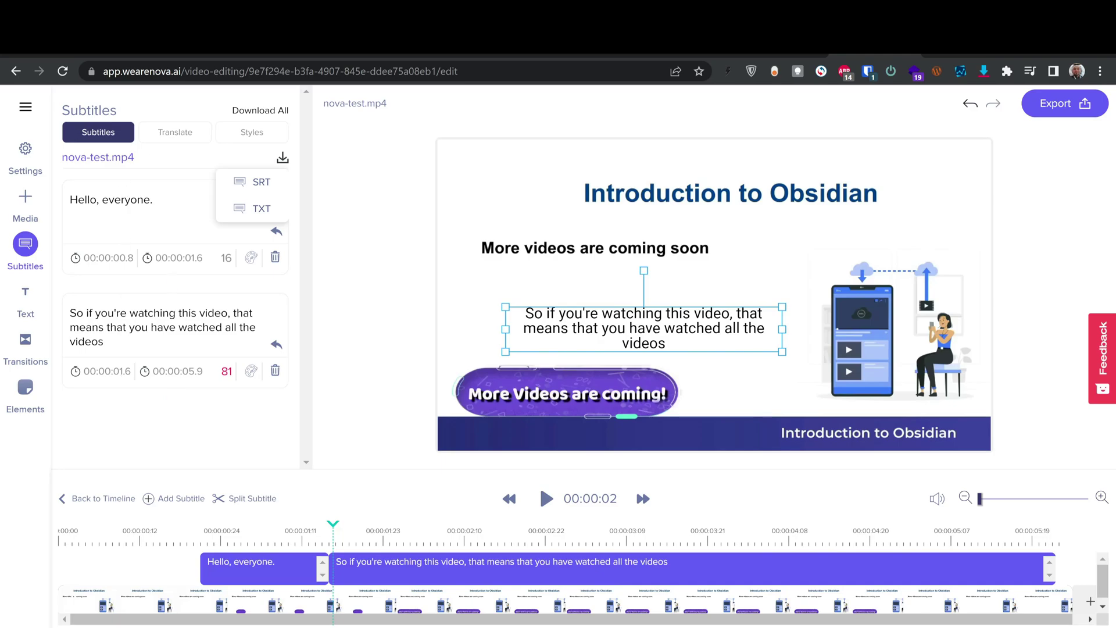
pyautogui.click(175, 137)
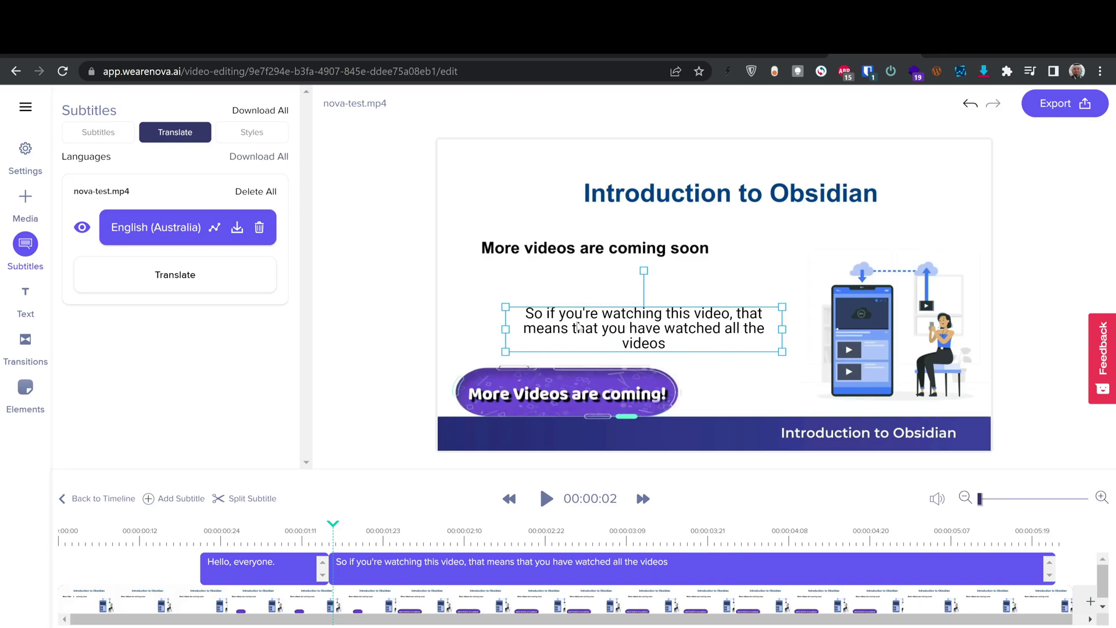
# Translate the subtitles into Arabic as a new track under English (Australia).
pyautogui.click(209, 286)
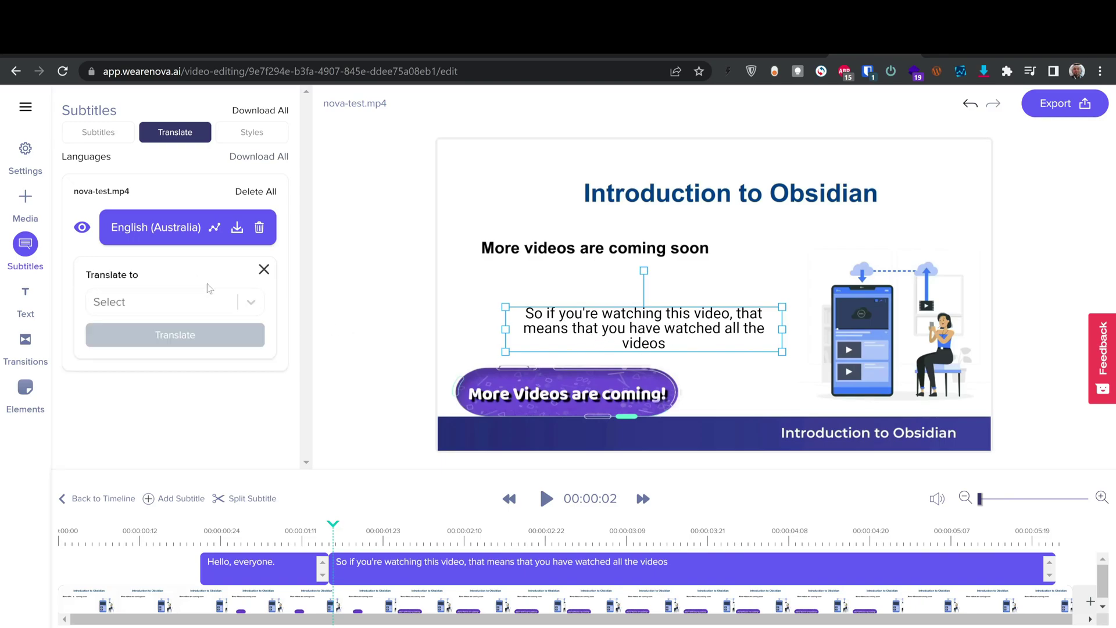
pyautogui.click(250, 301)
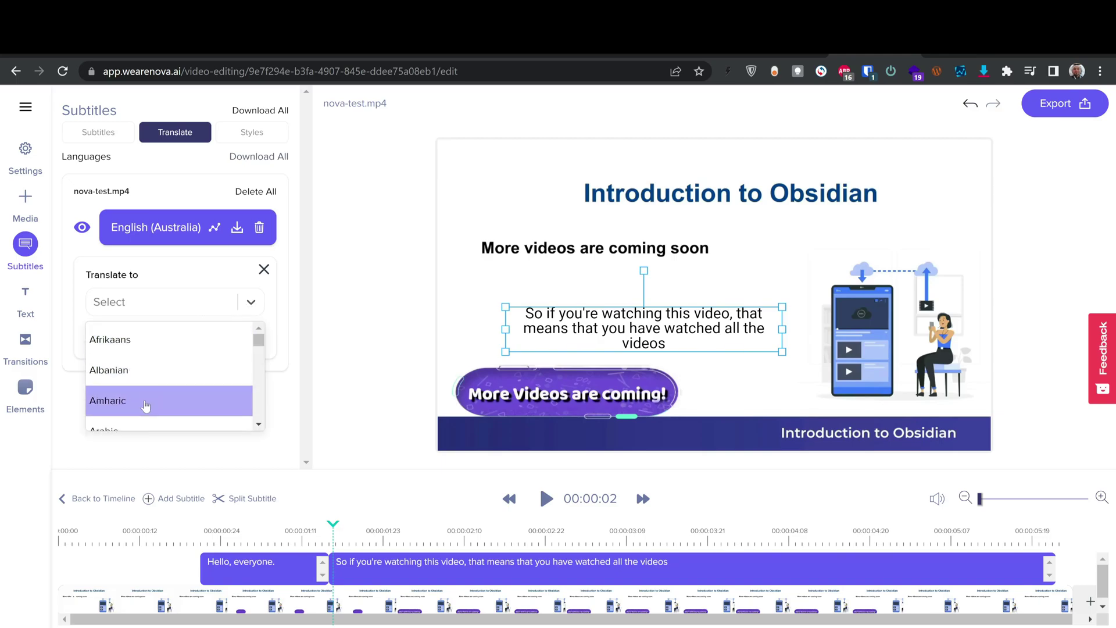
pyautogui.scroll(-1, 145, 406)
pyautogui.click(154, 362)
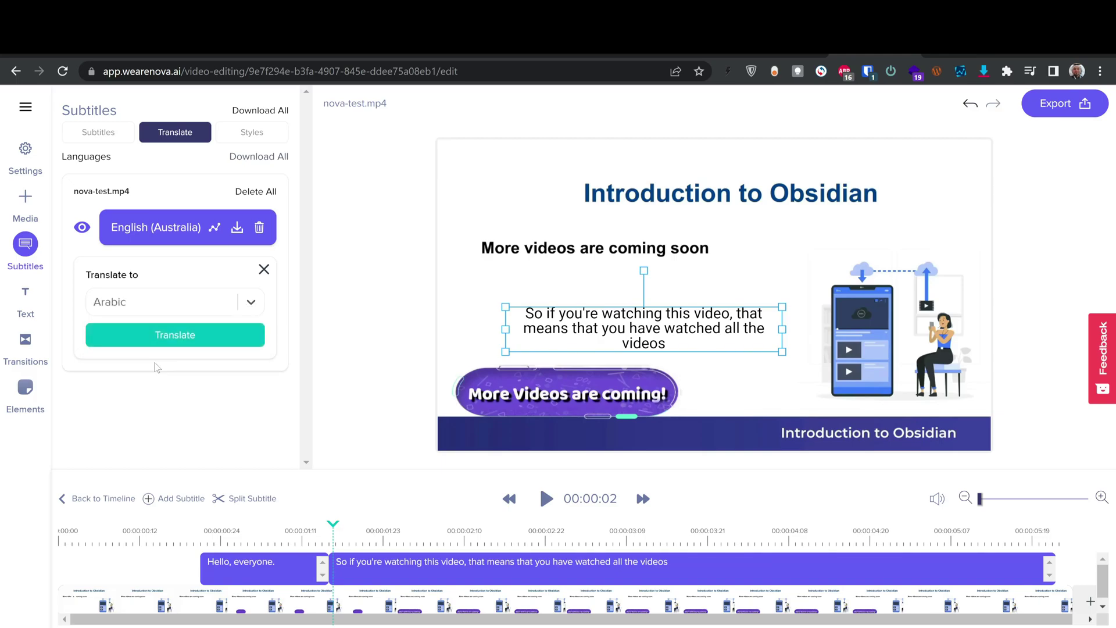
pyautogui.click(174, 336)
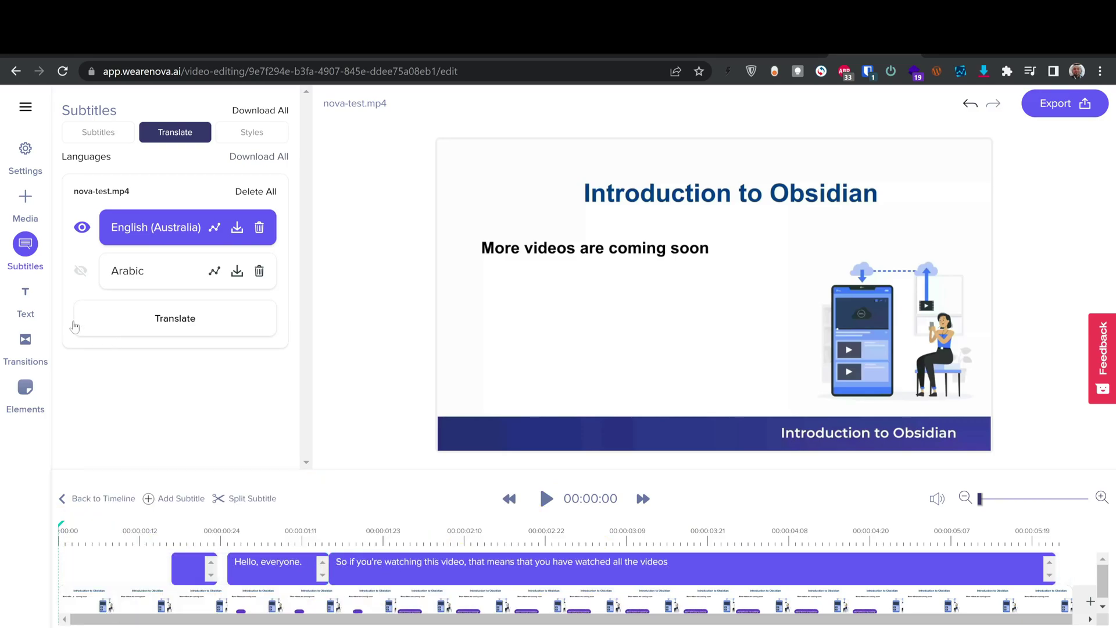
# Make the Arabic subtitles the visible track and preview them playing to about 00:00:05.
pyautogui.click(81, 271)
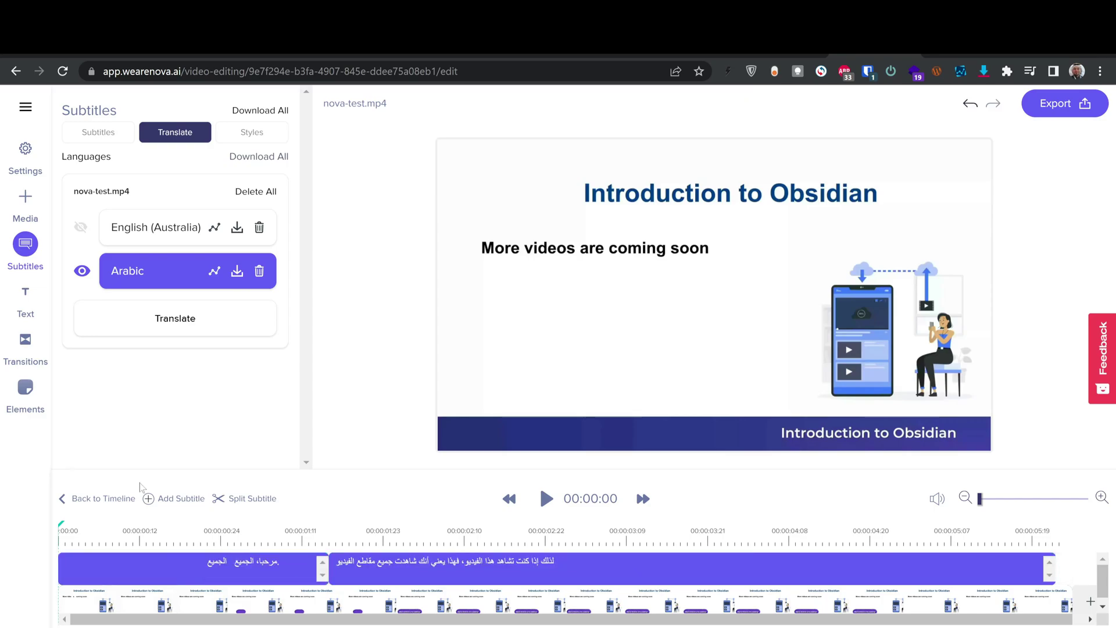
pyautogui.click(546, 503)
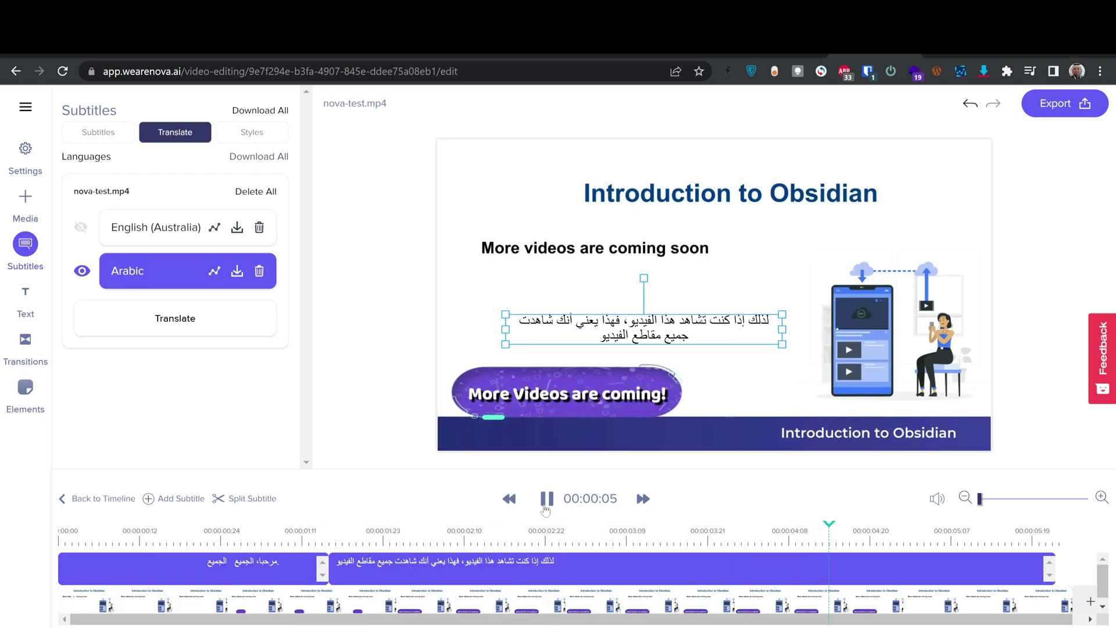
pyautogui.click(545, 500)
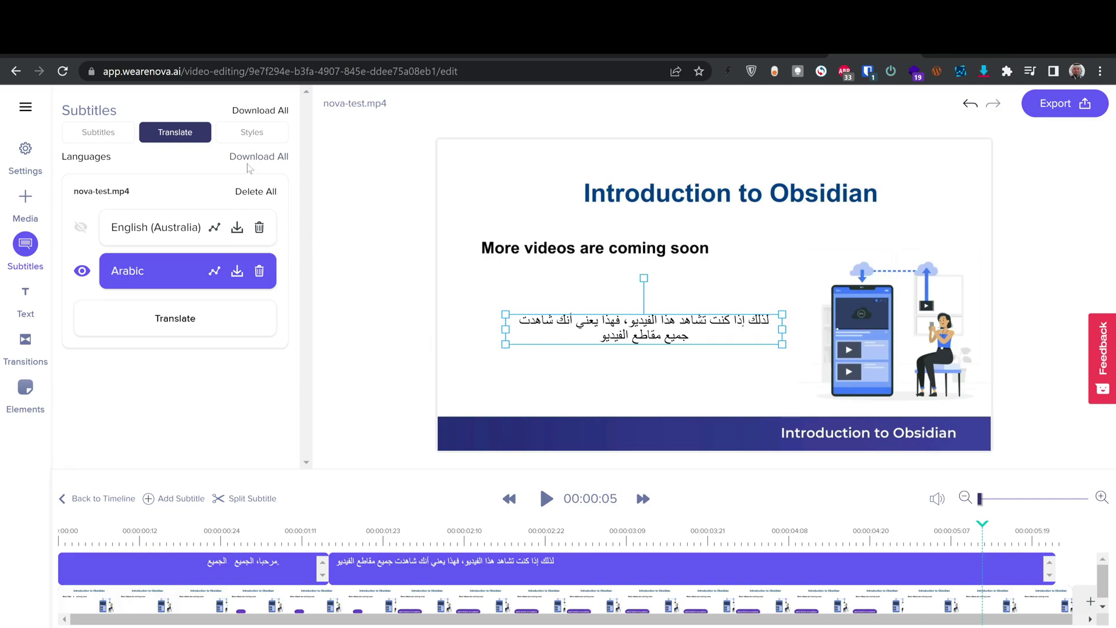
pyautogui.click(261, 115)
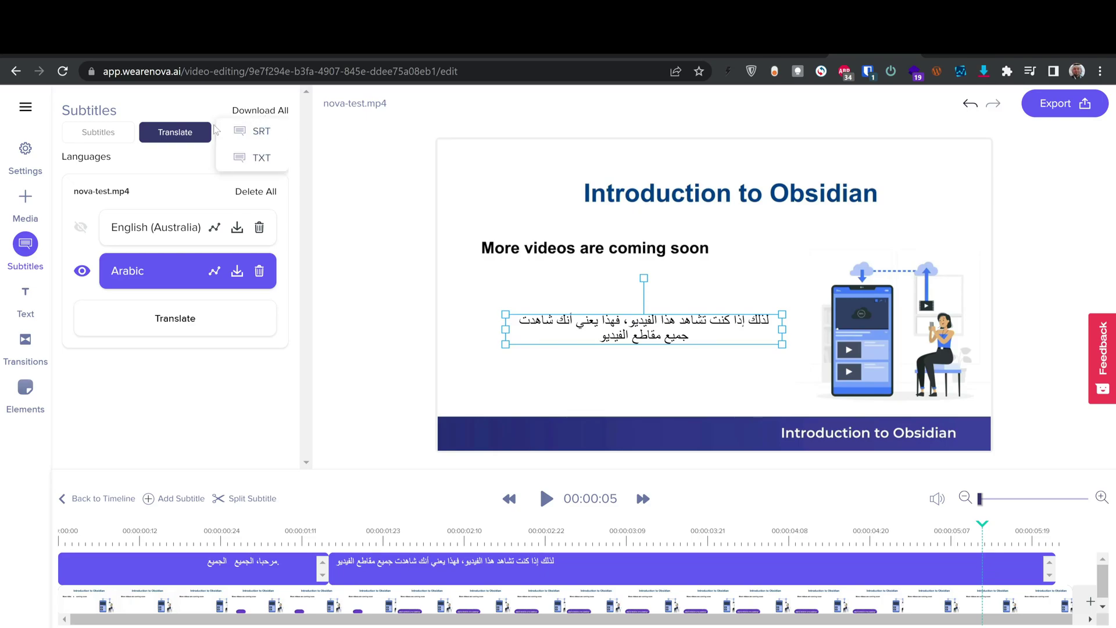
# Download all subtitles as TXT and open subtitles-ar.txt from subtitles.zip in Notepad.
pyautogui.click(254, 161)
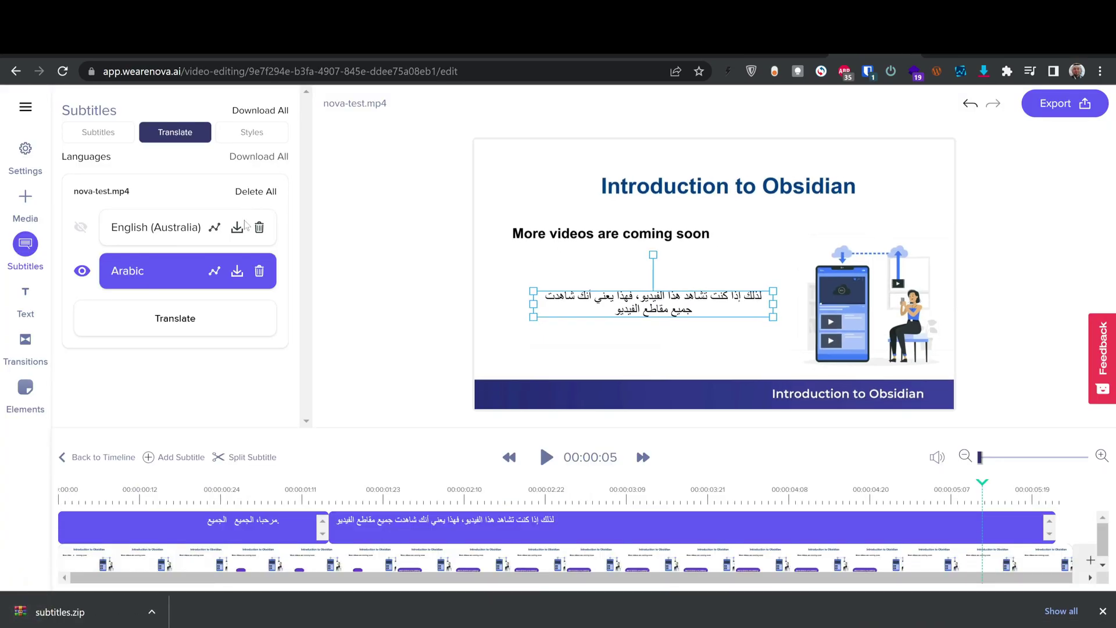
pyautogui.click(60, 611)
pyautogui.click(662, 357)
pyautogui.doubleClick(663, 360)
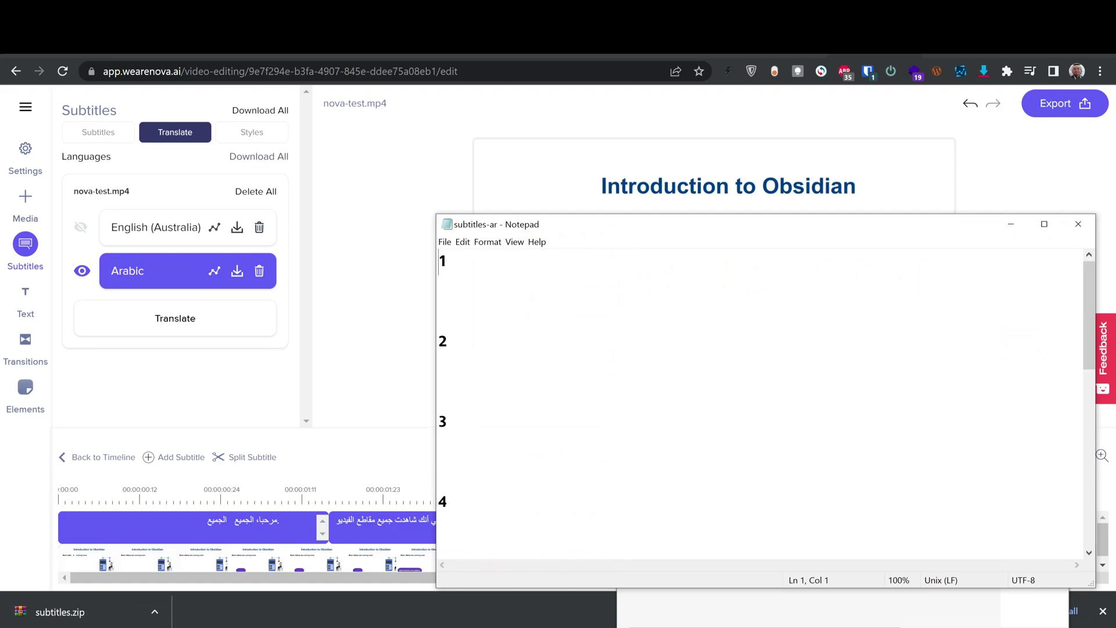
# Review the Arabic text through subtitle 10, then close Notepad and the WinRAR archive.
pyautogui.scroll(-5, 761, 401)
pyautogui.moveTo(530, 448); pyautogui.dragTo(453, 448)
pyautogui.scroll(-1, 454, 448)
pyautogui.moveTo(439, 529); pyautogui.dragTo(1008, 529)
pyautogui.click(439, 528)
pyautogui.scroll(6, 438, 529)
pyautogui.scroll(-6, 439, 529)
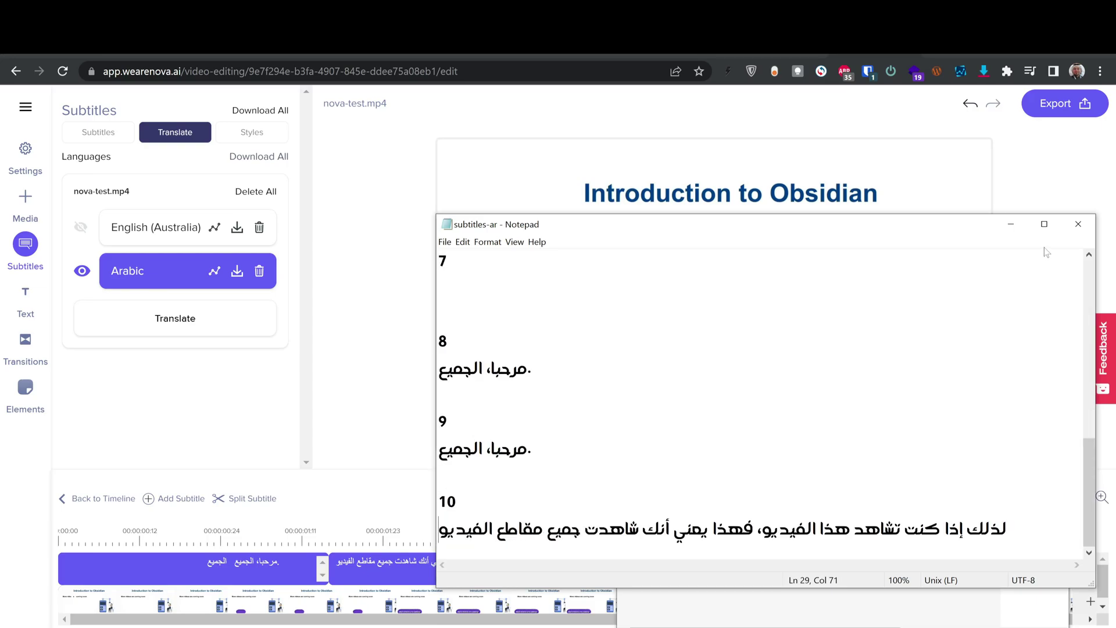
pyautogui.click(1078, 224)
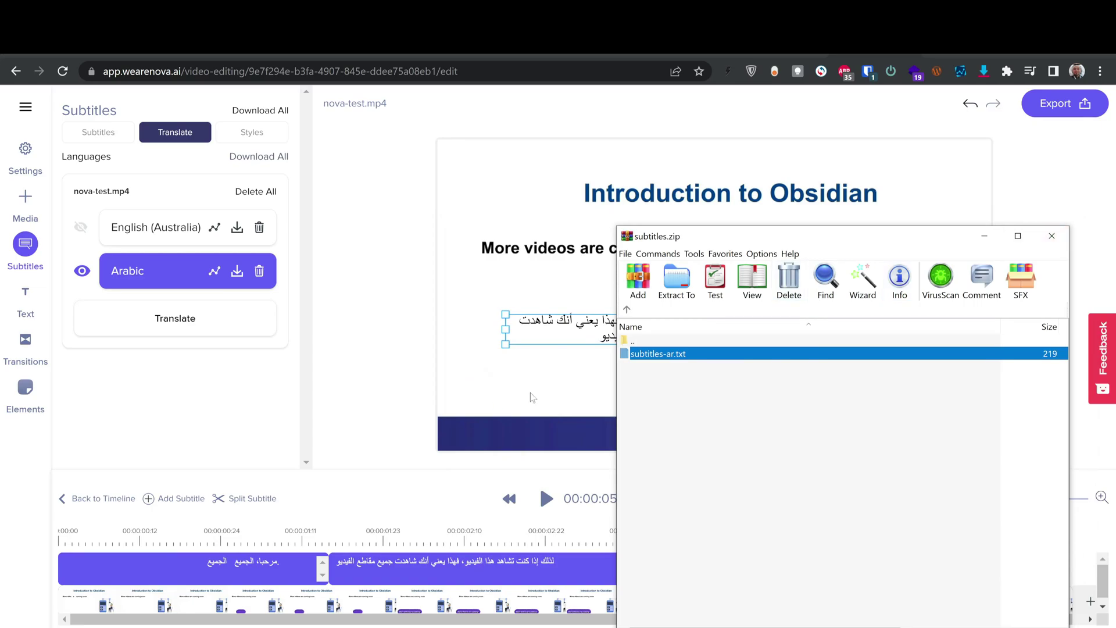
pyautogui.click(1052, 236)
pyautogui.click(263, 112)
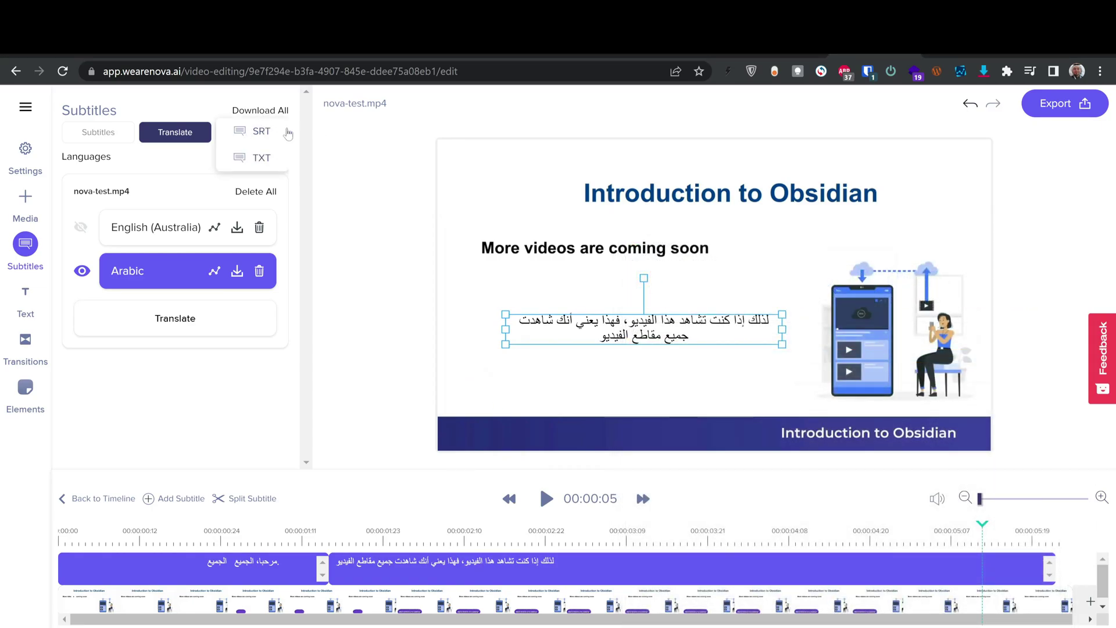
# Download all subtitles as SRT and open subtitles-ar from the zip in Notepad++.
pyautogui.click(263, 132)
pyautogui.click(77, 617)
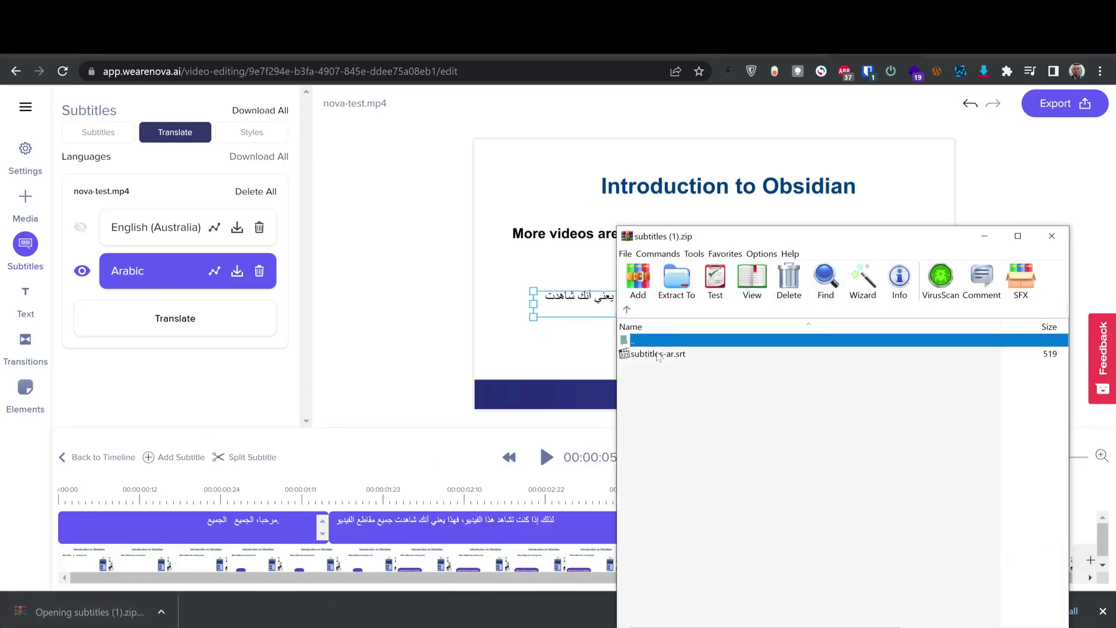
pyautogui.rightClick(658, 355)
pyautogui.click(642, 356)
pyautogui.doubleClick(640, 357)
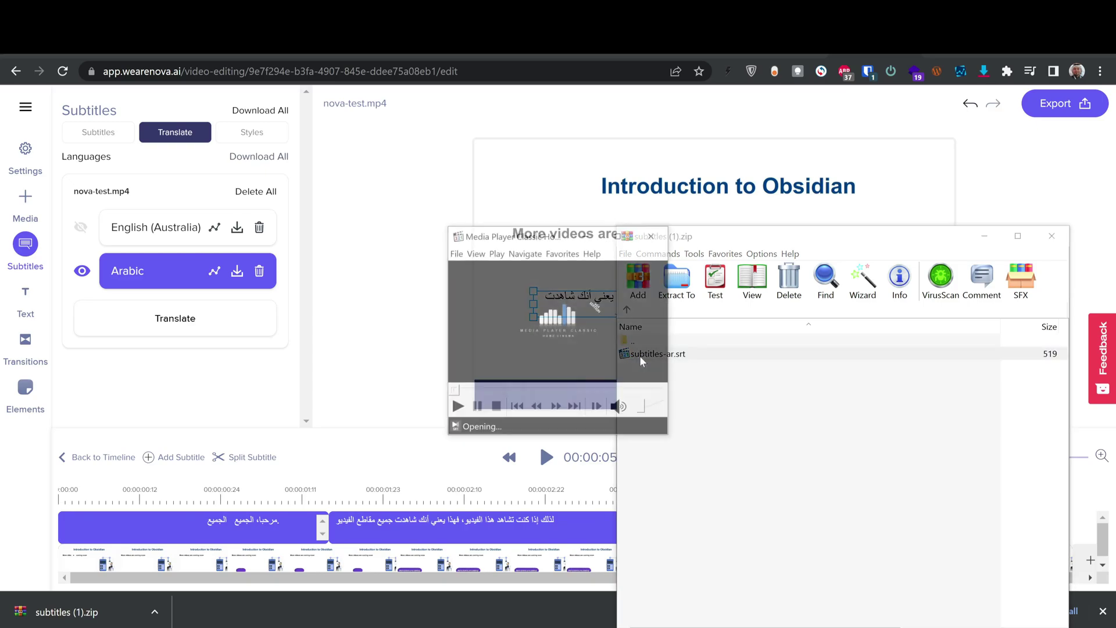
pyautogui.click(662, 236)
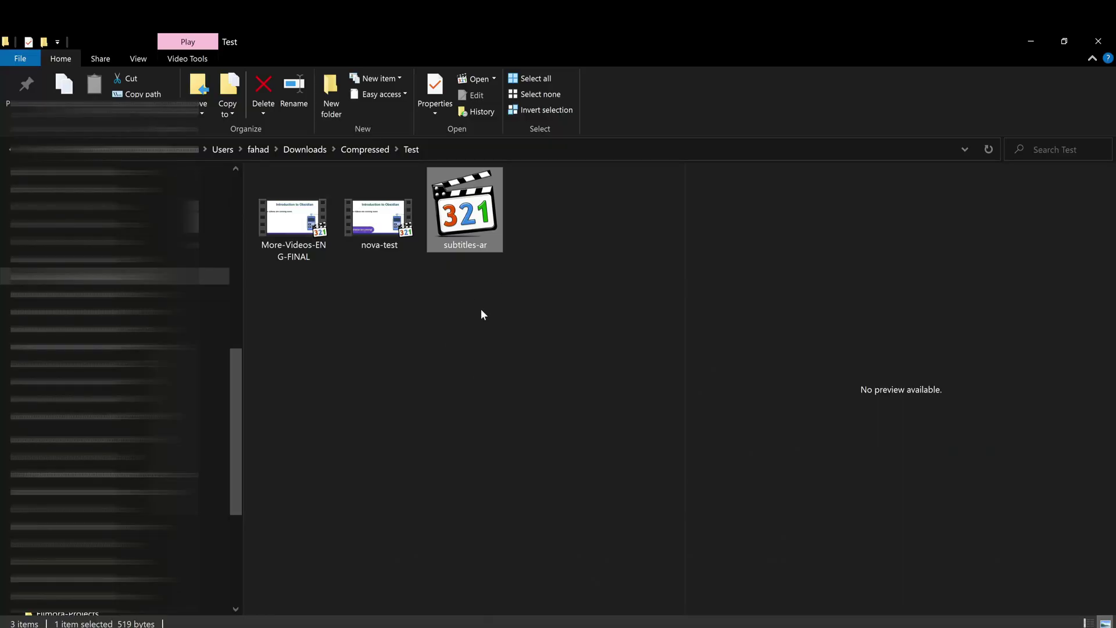
pyautogui.rightClick(472, 233)
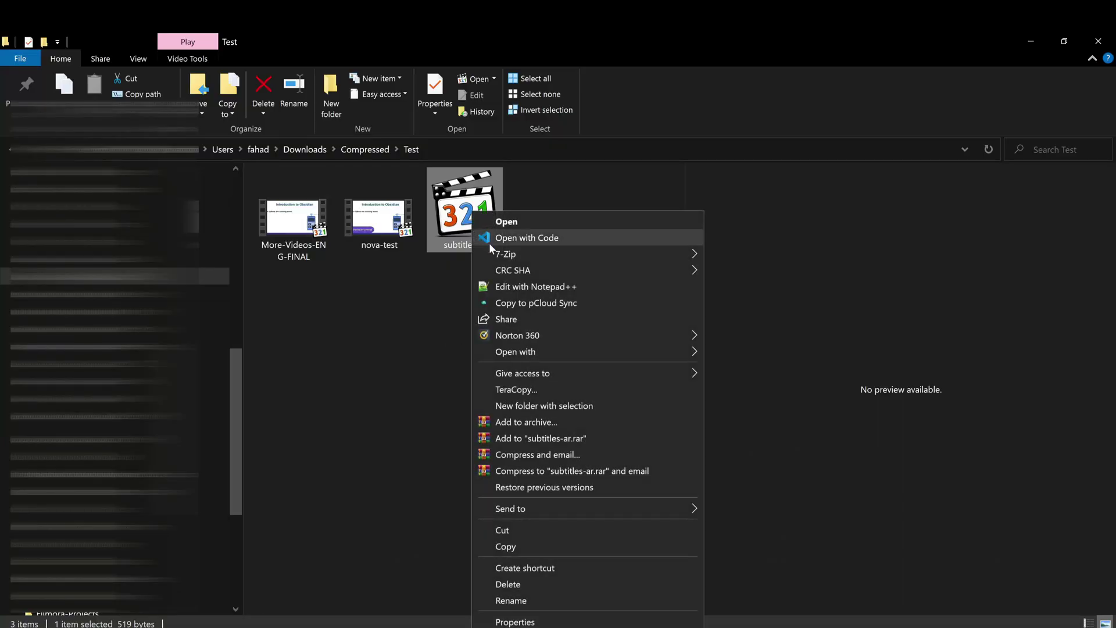
pyautogui.click(552, 287)
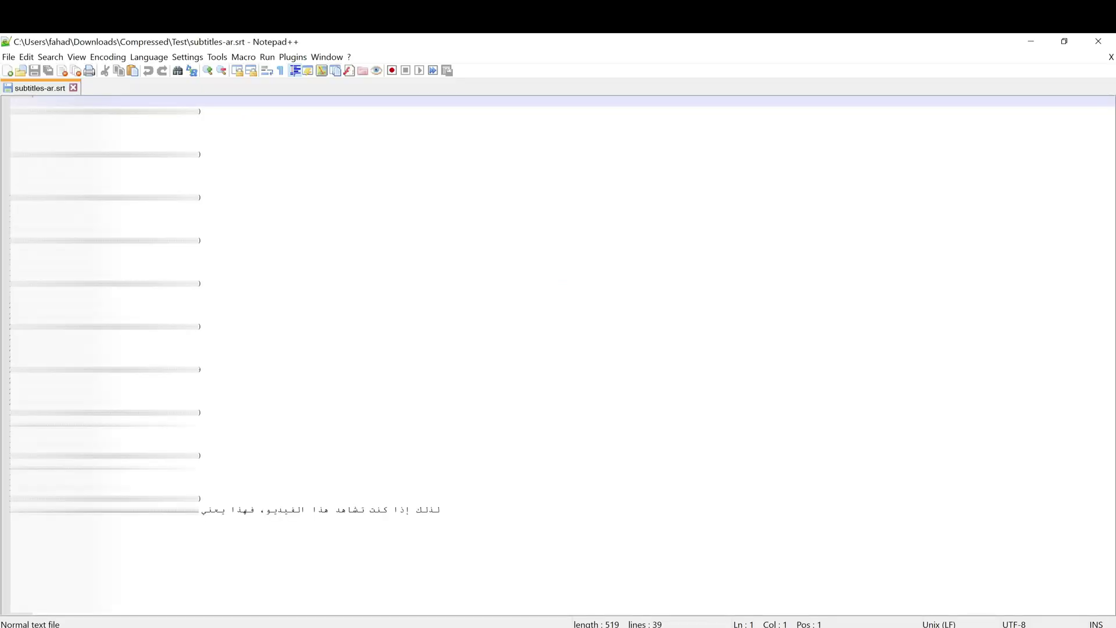
# Check the timestamp lines of subtitles 4, 8, 9 and 10, then close Notepad++.
pyautogui.hotkey('shift', 'Down')
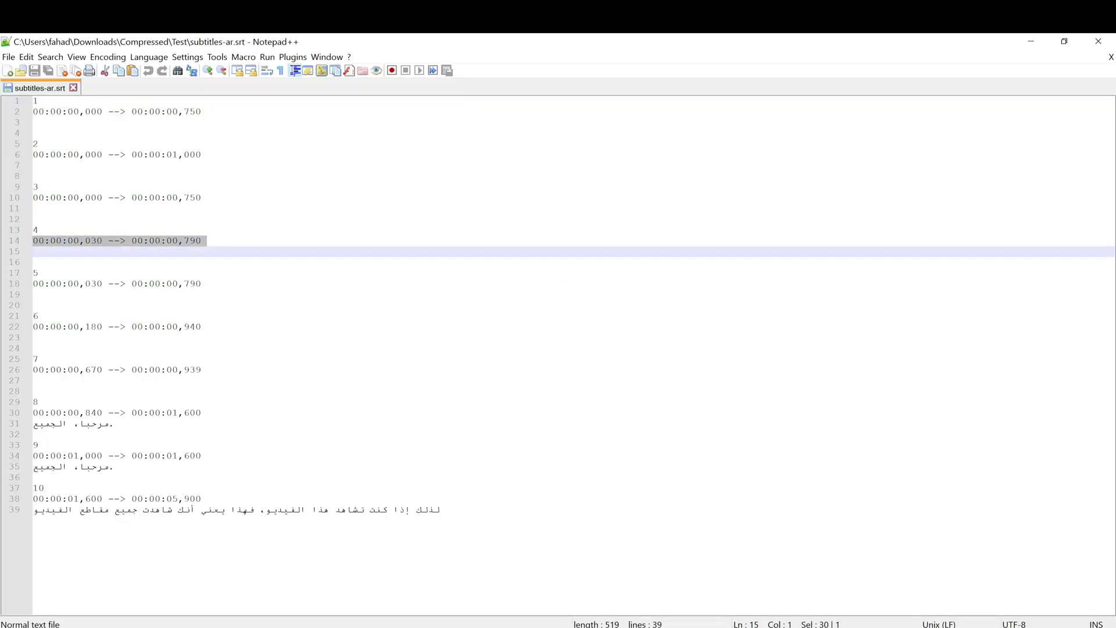
pyautogui.moveTo(201, 412); pyautogui.dragTo(33, 401)
pyautogui.moveTo(201, 455); pyautogui.dragTo(34, 455)
pyautogui.moveTo(201, 498); pyautogui.dragTo(33, 498)
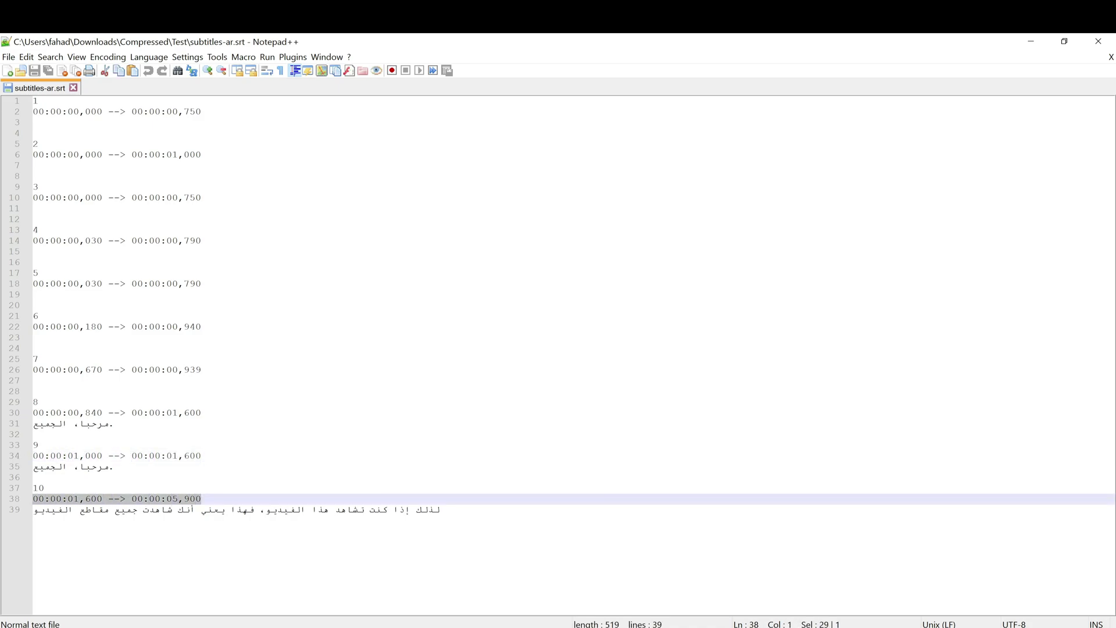
pyautogui.click(1098, 40)
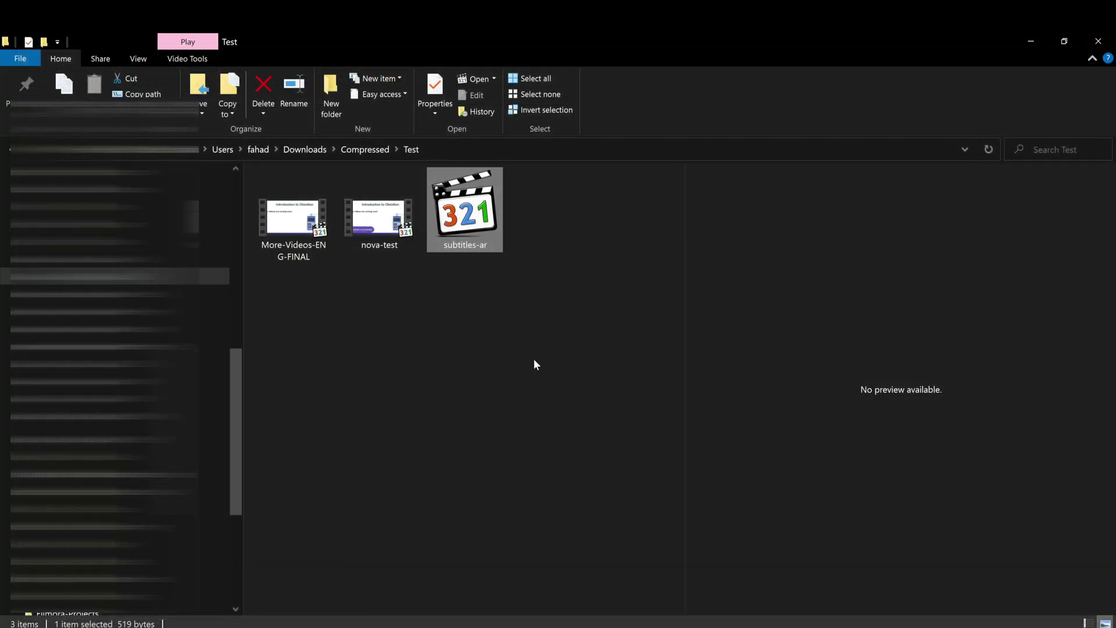
# Play nova-test.mp4 maximized in Media Player Classic with subtitles-ar.srt loaded, then close the player.
pyautogui.doubleClick(384, 236)
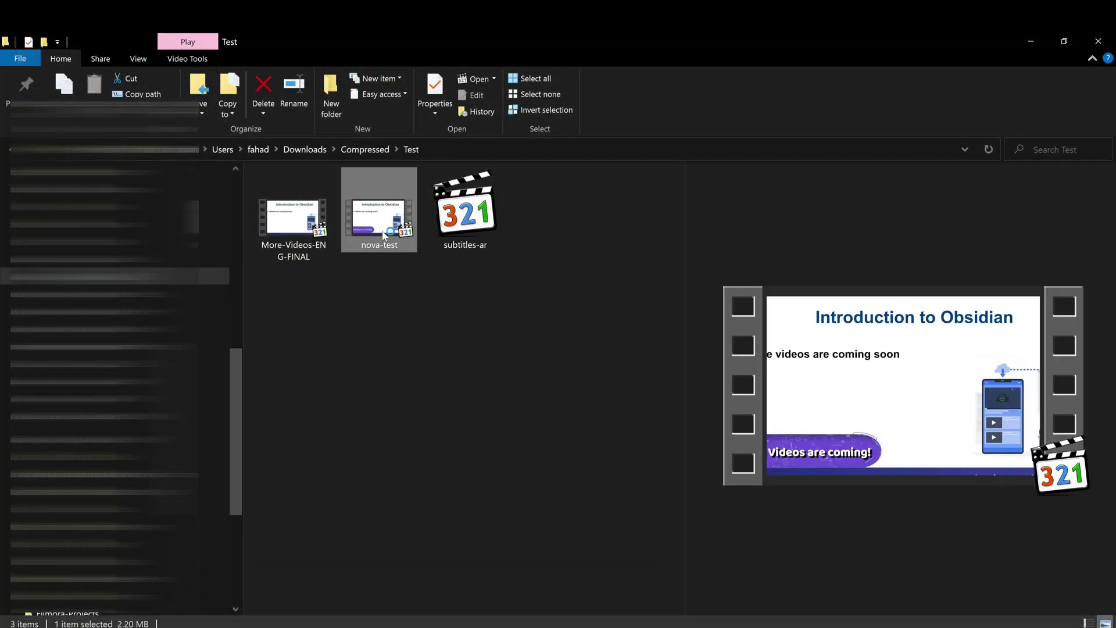
pyautogui.click(539, 310)
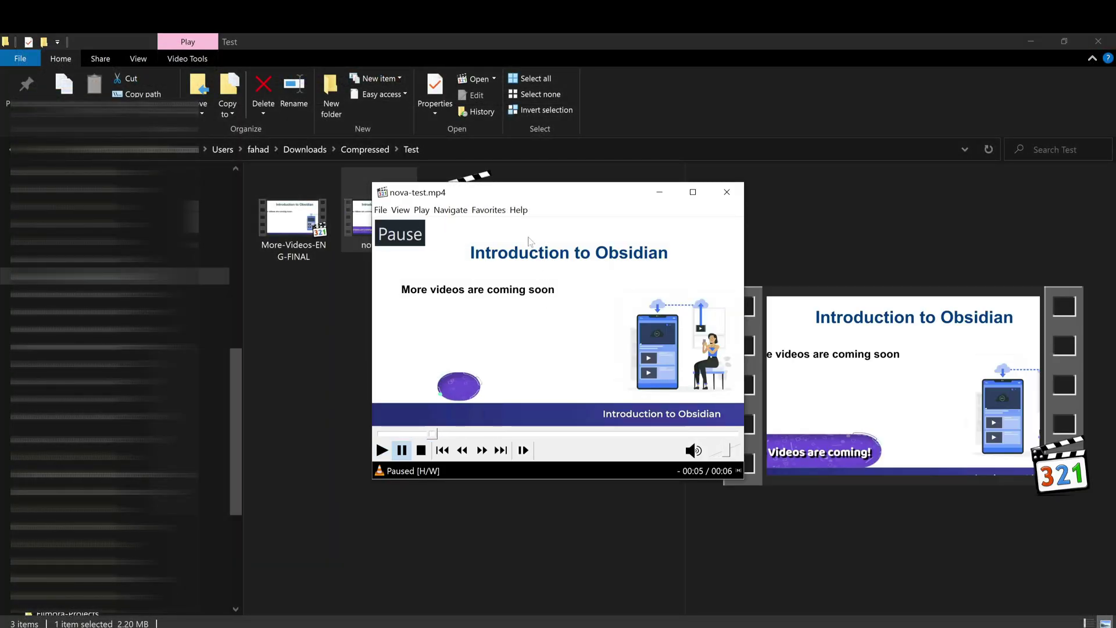
pyautogui.moveTo(558, 183); pyautogui.dragTo(558, 238)
pyautogui.moveTo(465, 203); pyautogui.dragTo(608, 340)
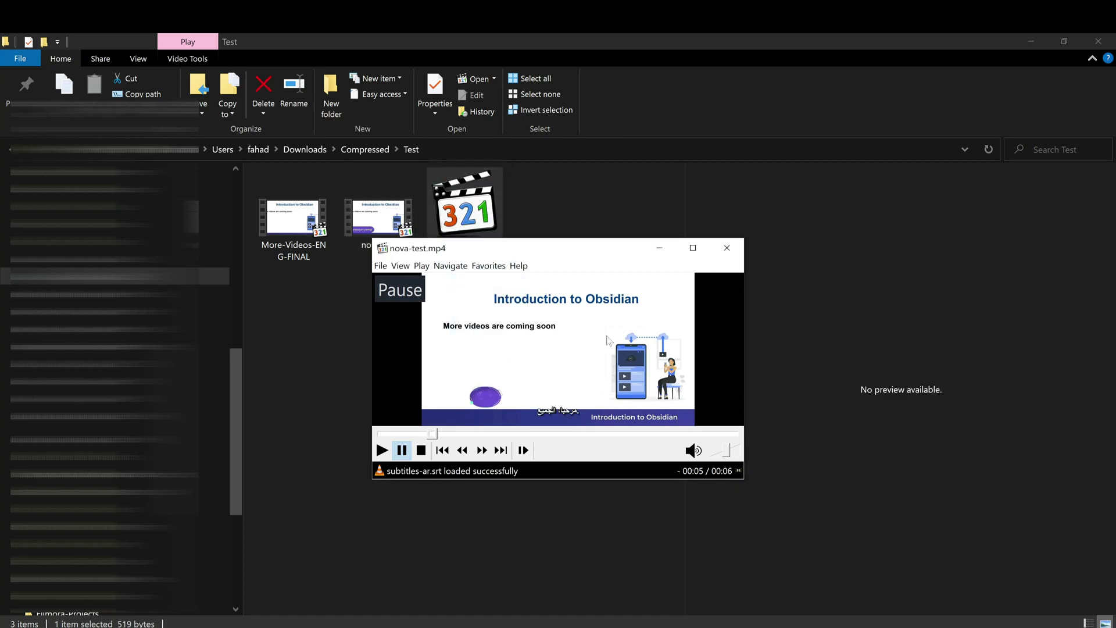
pyautogui.click(692, 247)
pyautogui.click(494, 413)
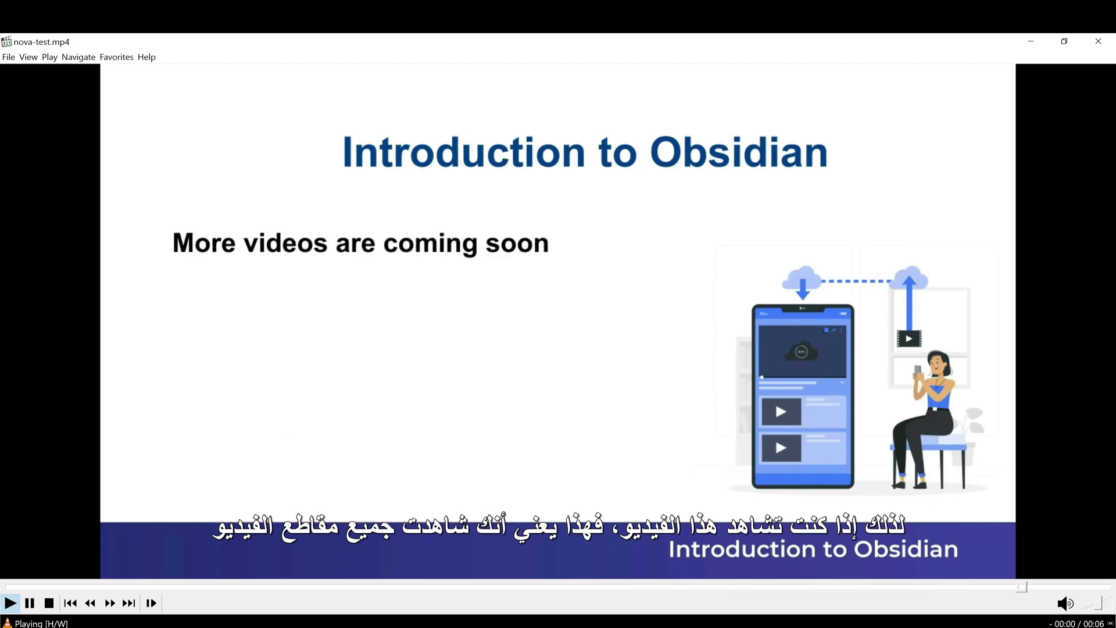
pyautogui.press('space')
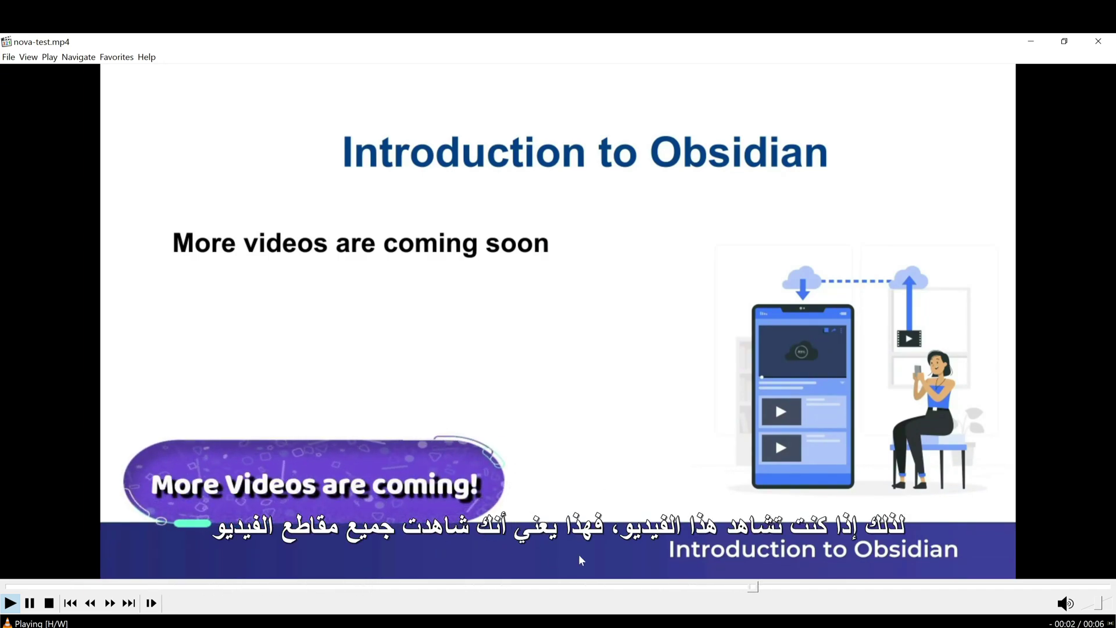
pyautogui.click(710, 371)
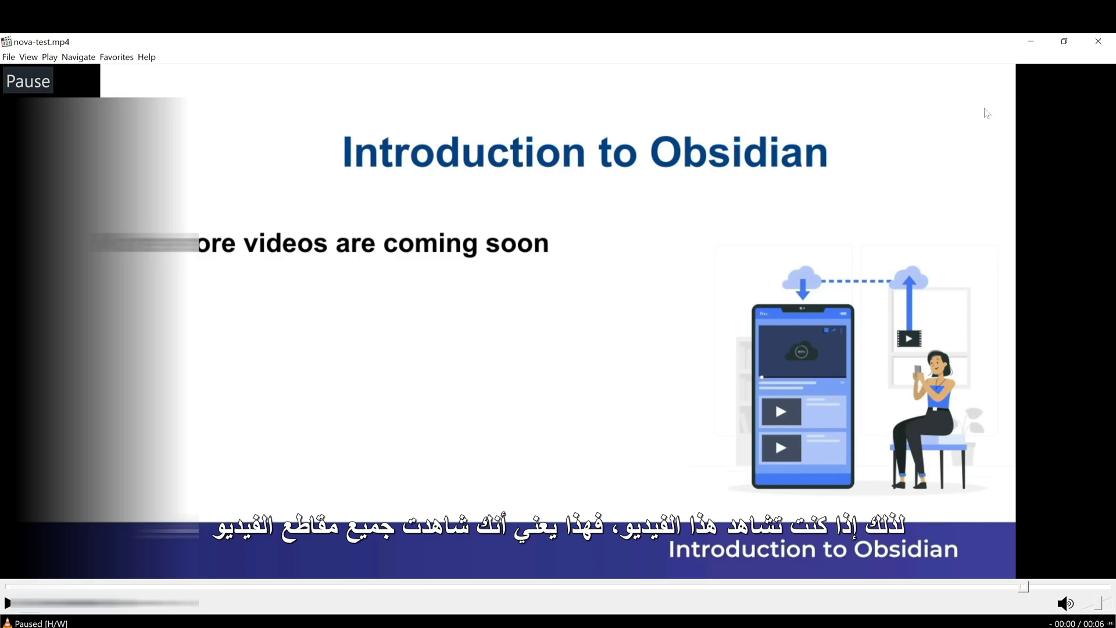
pyautogui.click(1098, 41)
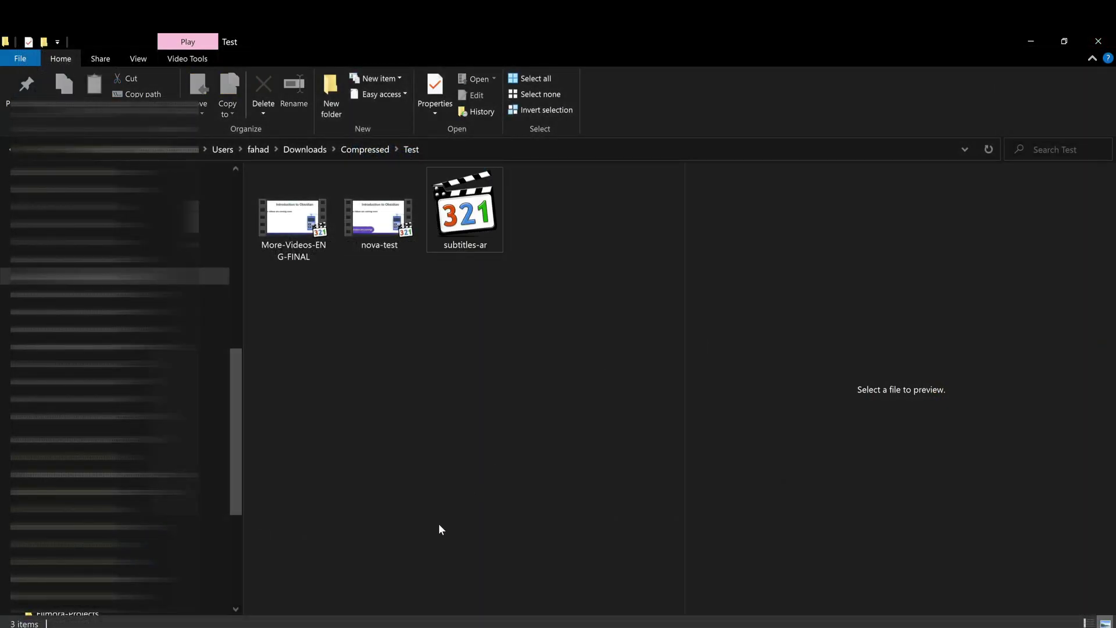
# Go back to the Nova A.I. subtitle editor in Chrome, then move to the Udemy home page tab.
pyautogui.hotkey('alt', 'Tab')
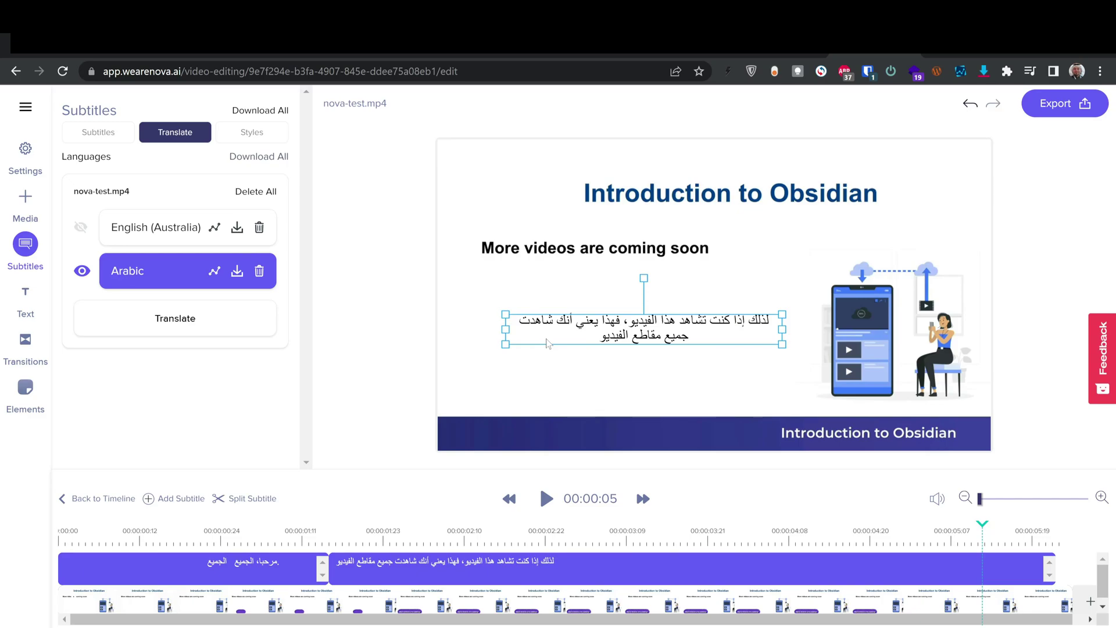
pyautogui.hotkey('ctrl', 'Tab')
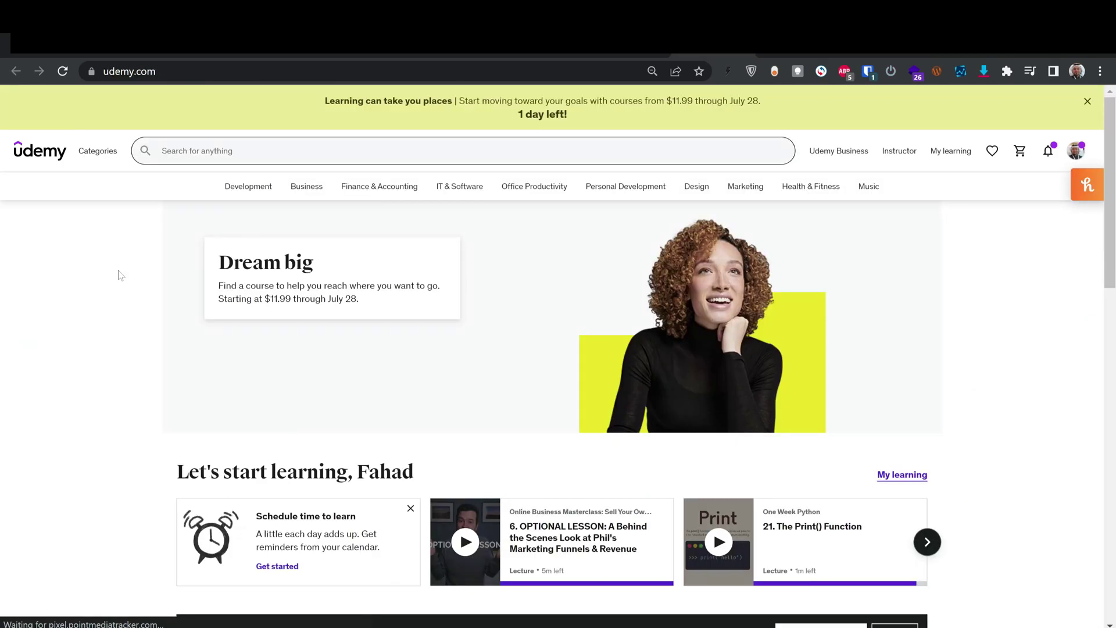